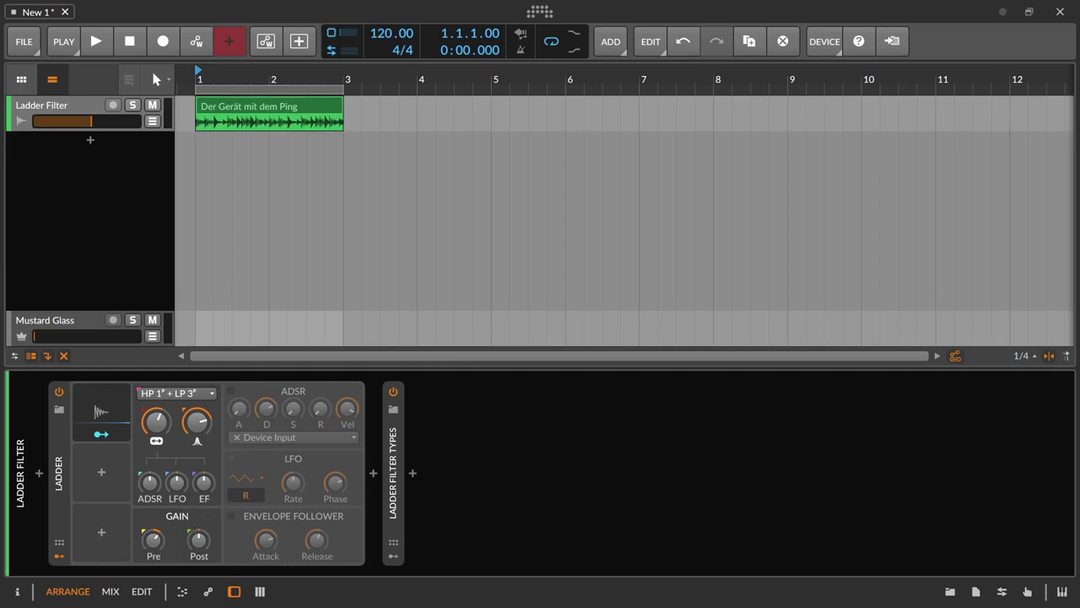
- Expand the Ladder Filter Types device, check the Ladder's available filter modes, and show the High Pass layer's EQ curve
{"action": "left_click", "coordinate": [396, 449]}
{"action": "double_click", "coordinate": [396, 449]}
{"action": "left_click", "coordinate": [177, 395]}
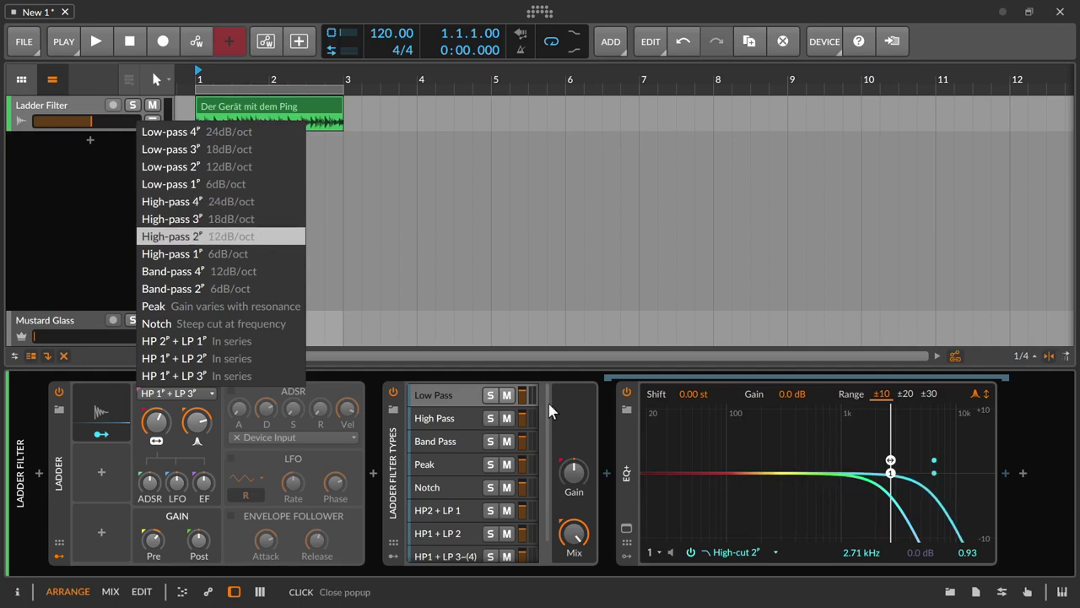
{"action": "left_click", "coordinate": [445, 419]}
{"action": "left_click", "coordinate": [446, 421]}
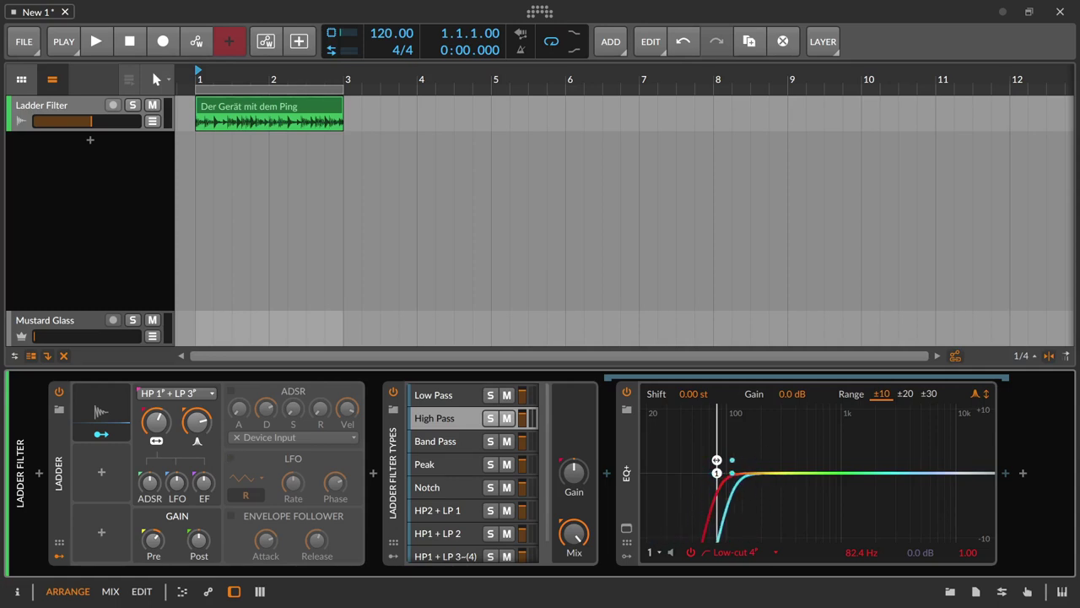
- Set the Ladder's filter mode to Band-pass 4 and show the matching Band Pass layer's EQ curve
{"action": "left_click", "coordinate": [187, 394]}
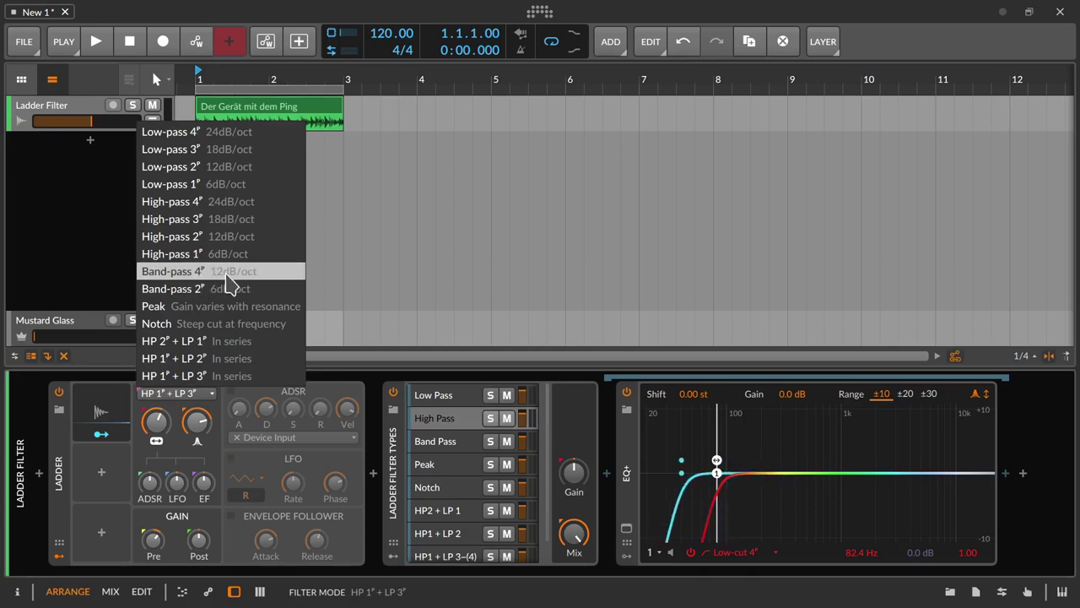
{"action": "left_click", "coordinate": [204, 274]}
{"action": "left_click", "coordinate": [452, 442]}
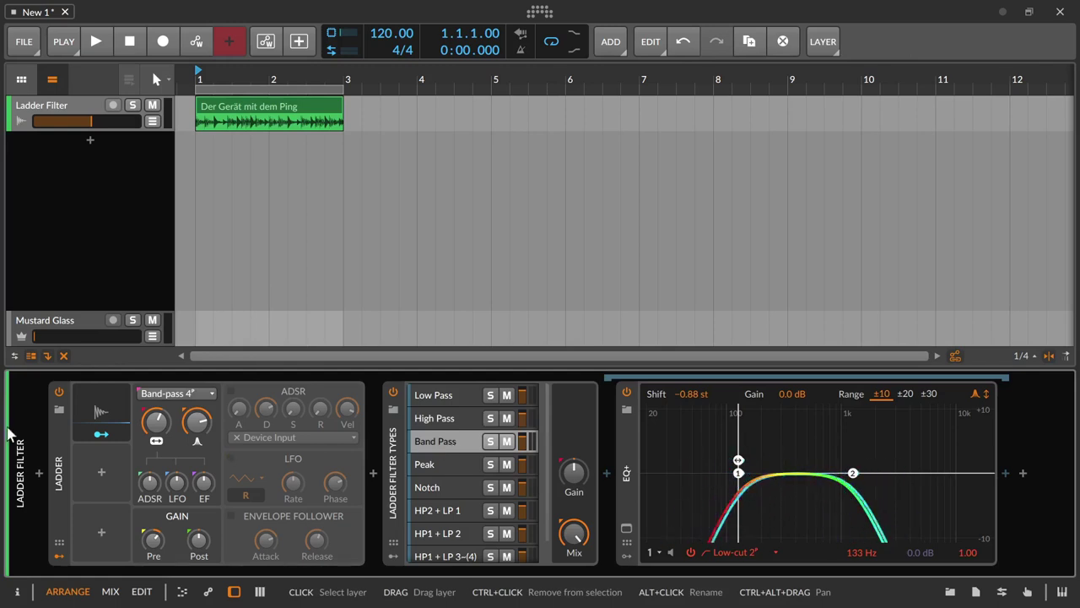
- Set the Ladder's filter mode to Peak and show the matching Peak layer's EQ curve
{"action": "left_click", "coordinate": [185, 392]}
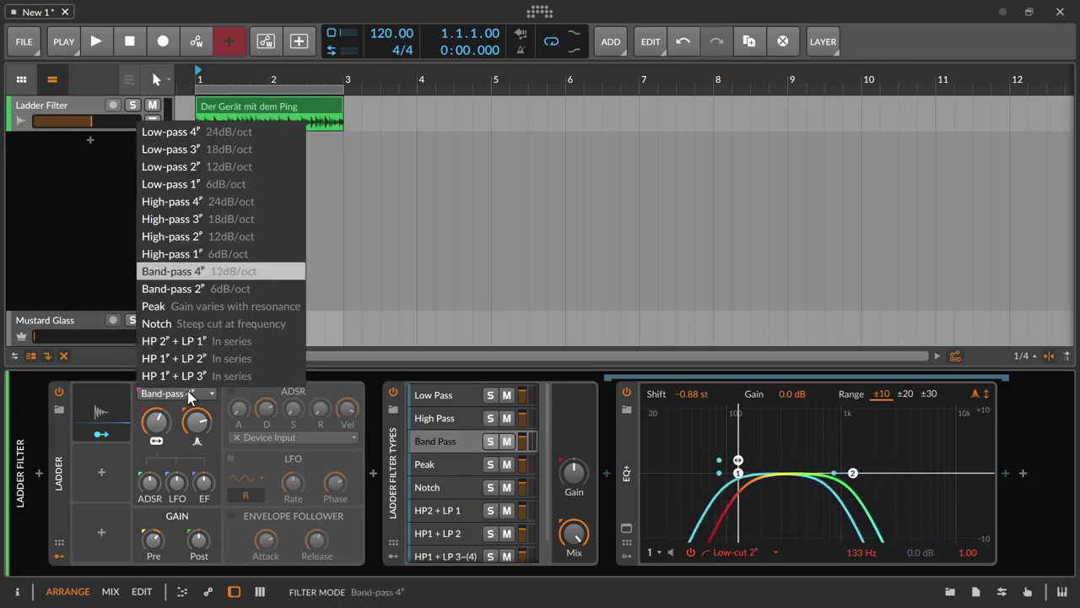
{"action": "left_click", "coordinate": [205, 308]}
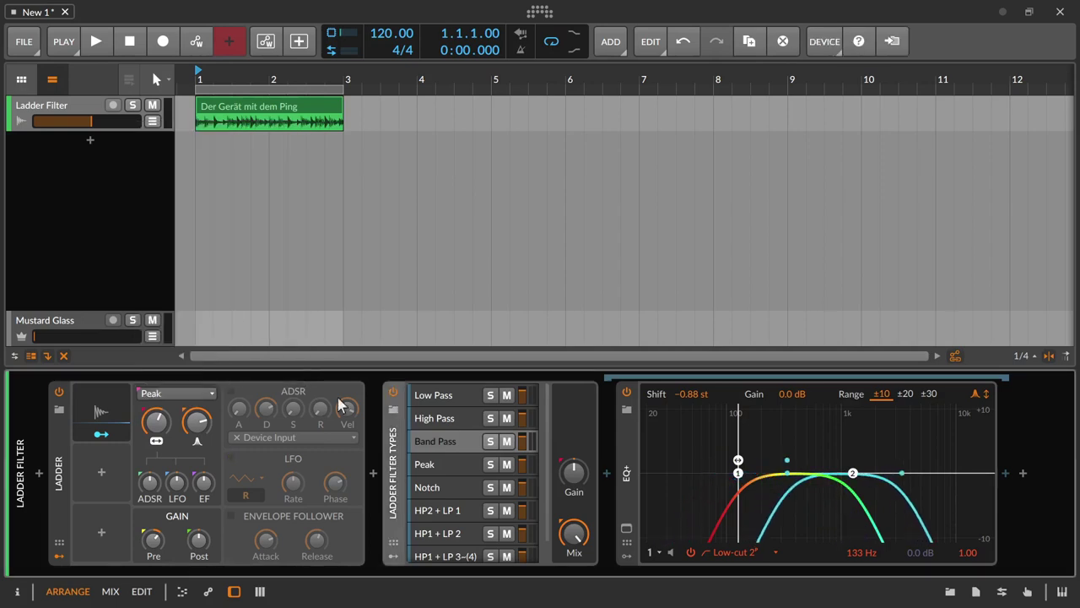
{"action": "left_click", "coordinate": [443, 466]}
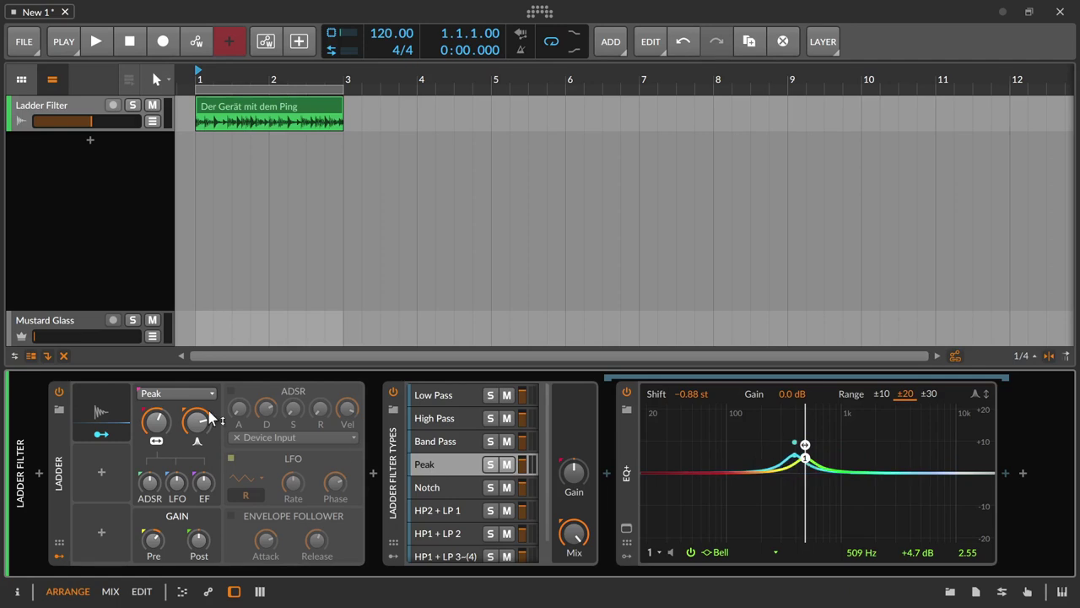
- Set the Ladder's filter mode to Notch with the Notch layer shown, and raise the filter resonance to about 82%
{"action": "left_click", "coordinate": [185, 395]}
{"action": "left_click", "coordinate": [194, 324]}
{"action": "left_click", "coordinate": [441, 485]}
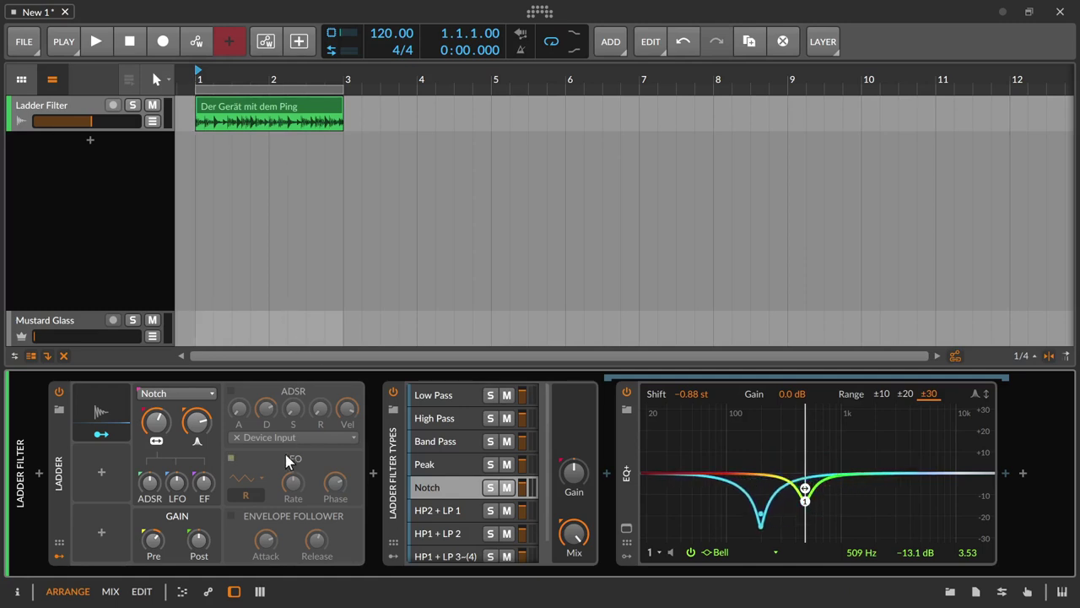
{"action": "mouse_move", "coordinate": [200, 431]}
{"action": "left_mouse_down"}
{"action": "mouse_move", "coordinate": [200, 408]}
{"action": "mouse_move", "coordinate": [200, 423]}
{"action": "left_mouse_up"}
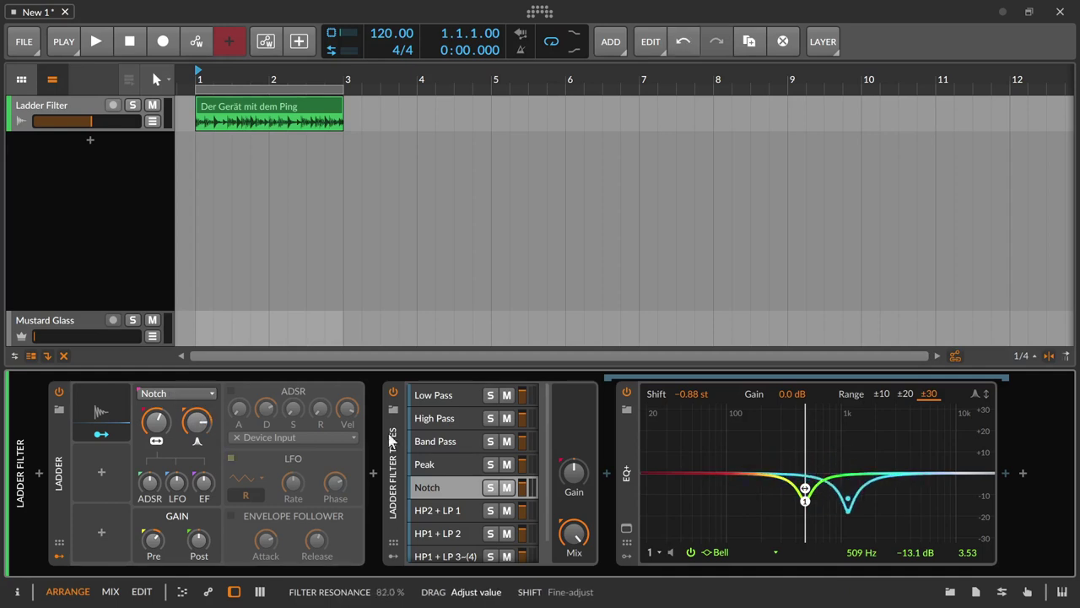
- Try the Ladder's series filter modes HP 2 + LP 1 and HP 1 + LP 2, showing the HP1 + LP 2 layer
{"action": "left_click", "coordinate": [188, 395]}
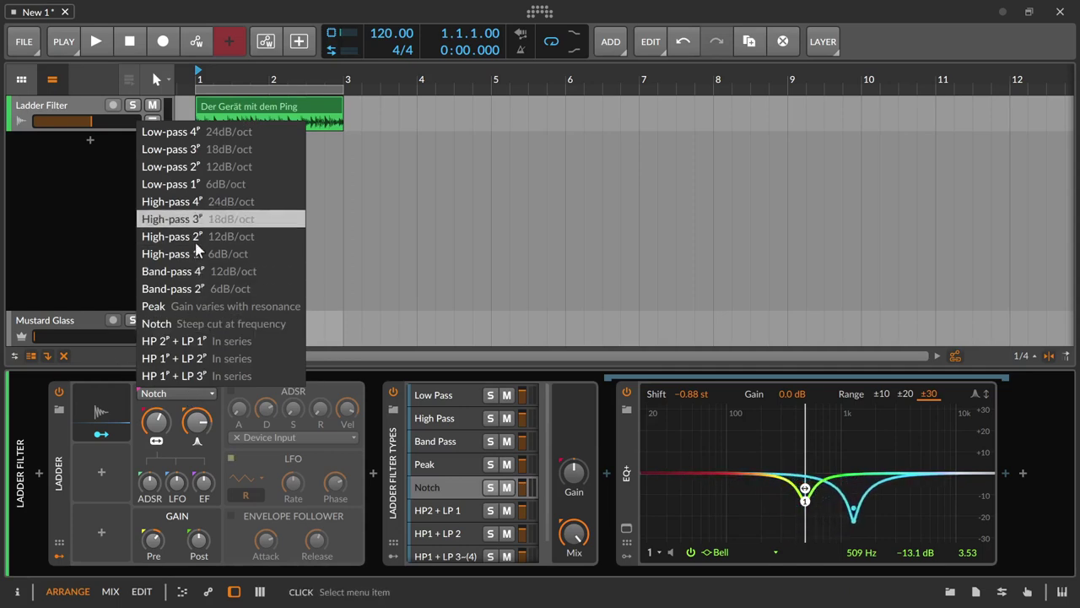
{"action": "left_click", "coordinate": [287, 341]}
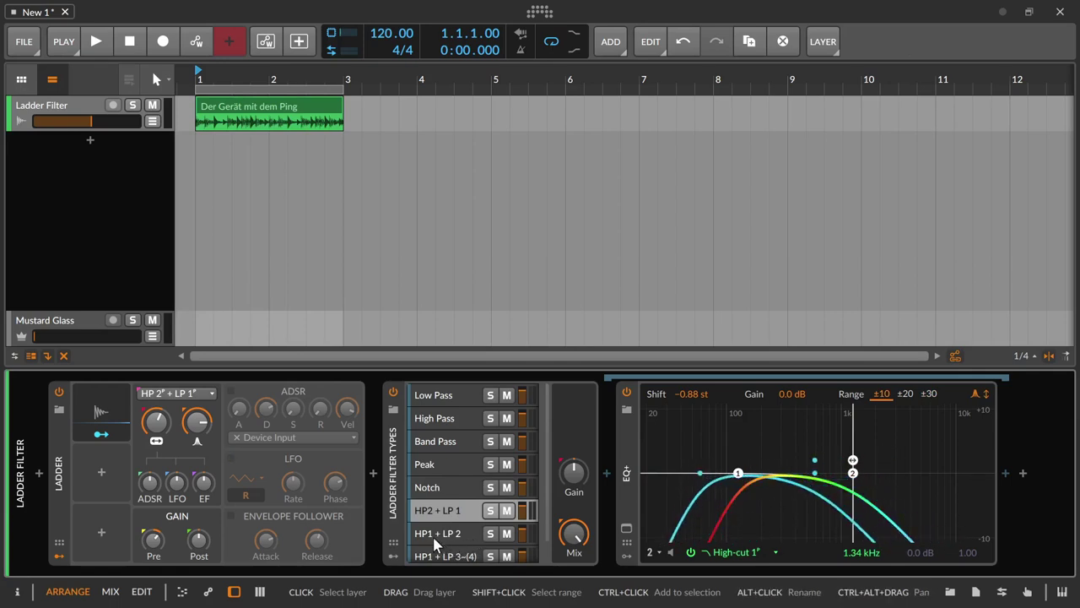
{"action": "left_click", "coordinate": [440, 537]}
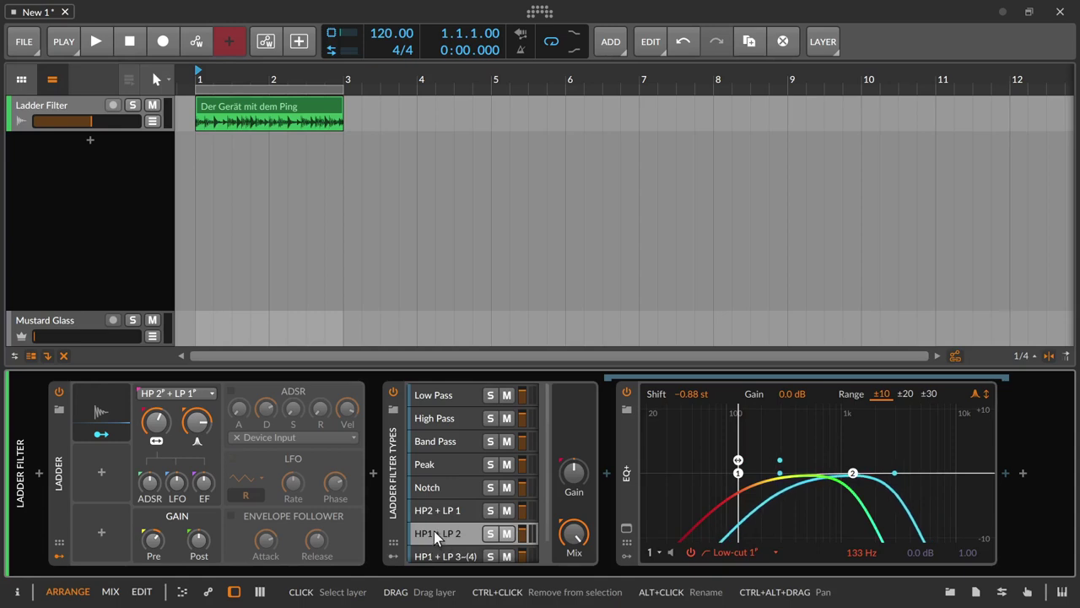
{"action": "left_click", "coordinate": [191, 394]}
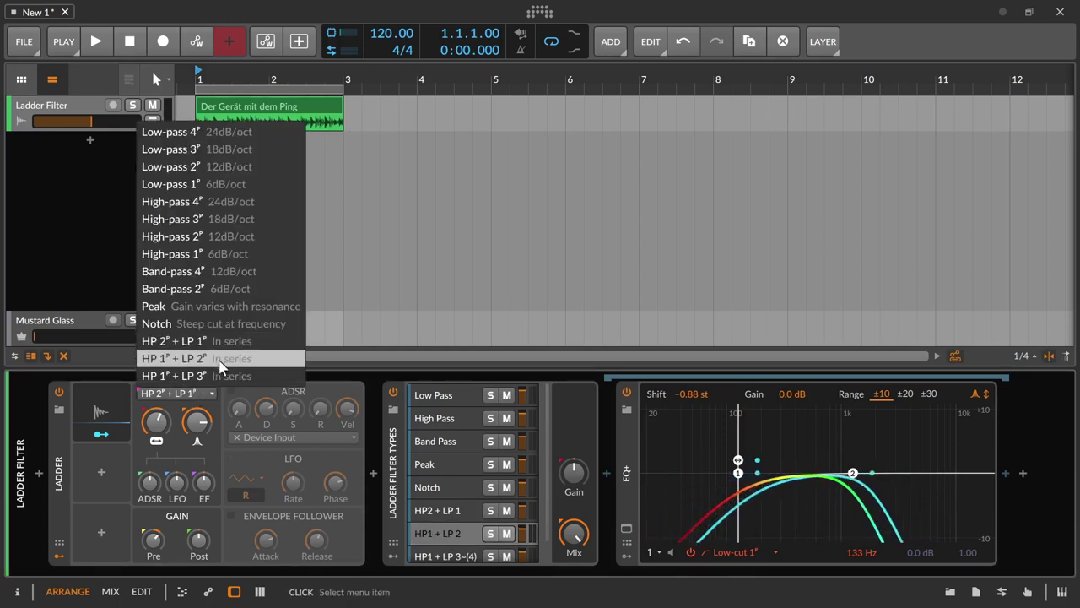
{"action": "left_click", "coordinate": [202, 357]}
- Show the HP1 + LP 3~(4) layer's EQ curve and set the Ladder's filter mode to HP 1 + LP 3
{"action": "left_click", "coordinate": [463, 559]}
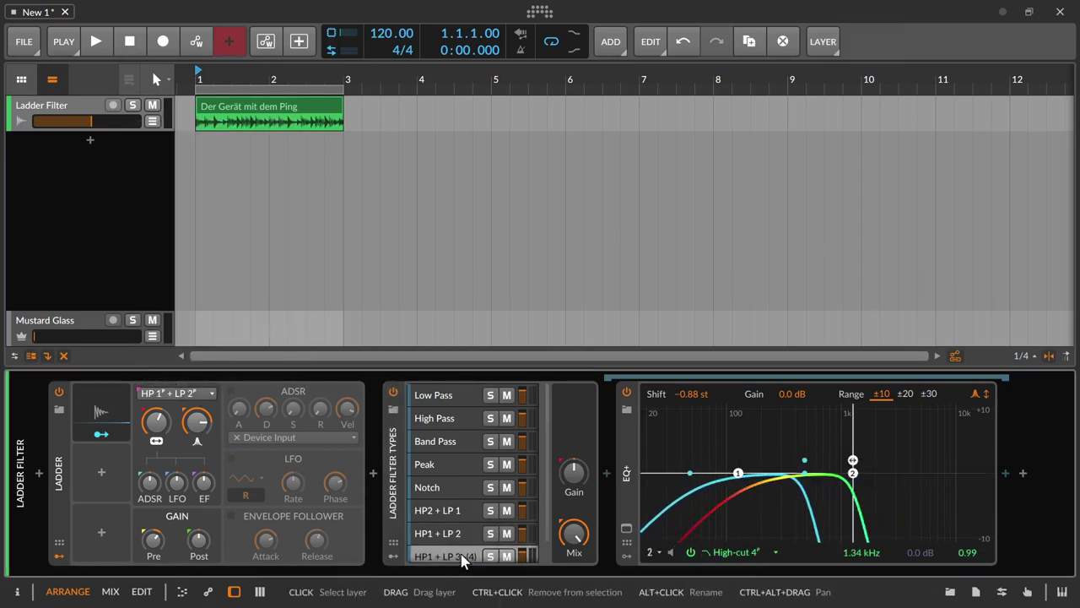
{"action": "left_click", "coordinate": [192, 395]}
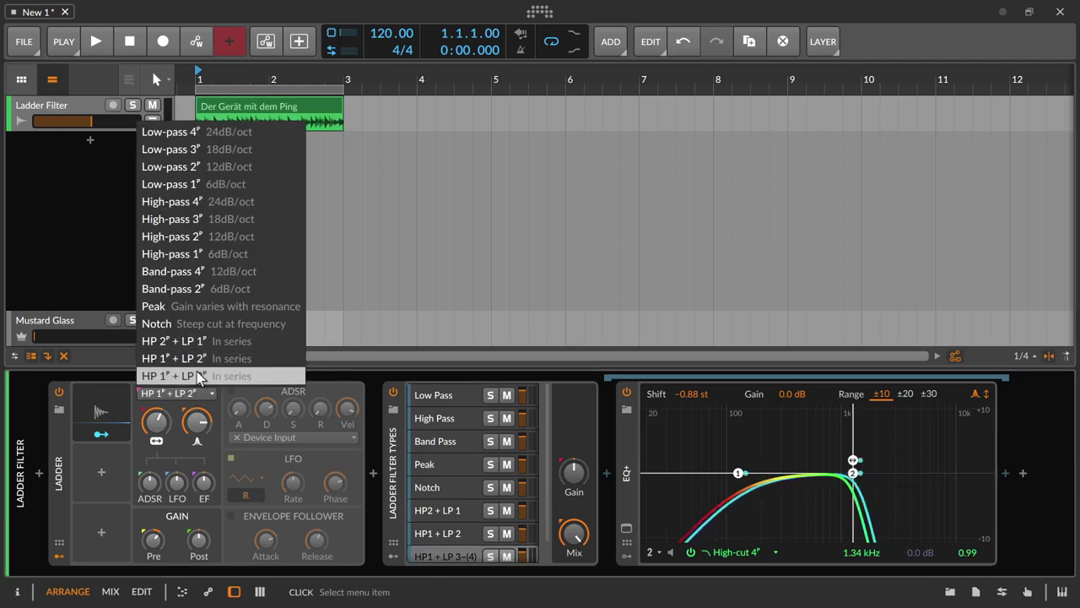
{"action": "left_click", "coordinate": [196, 373]}
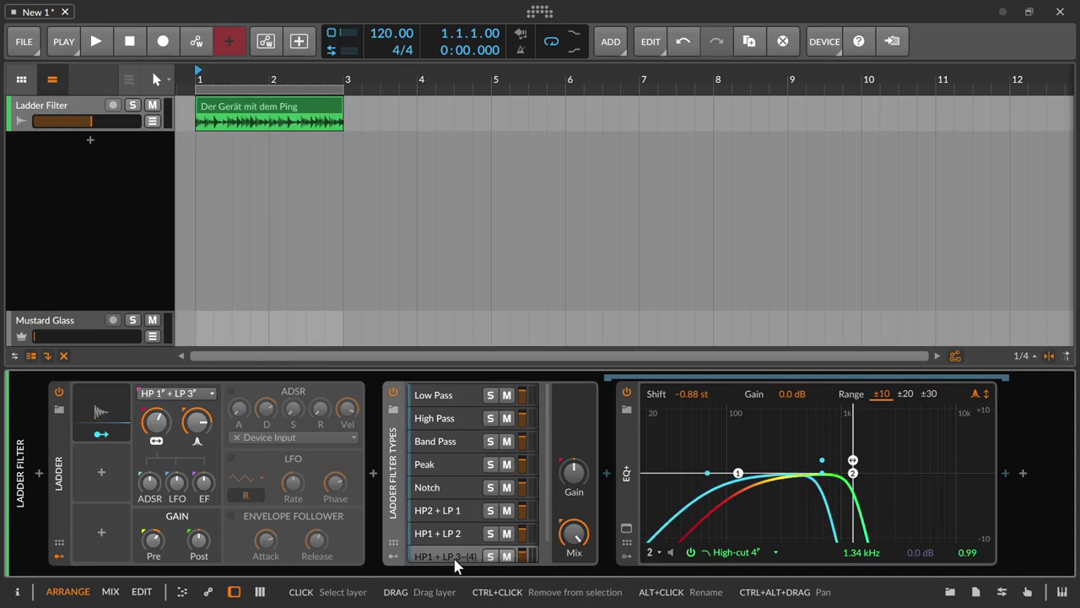
- Collapse the Ladder Filter Types device and adjust the Ladder's pre and post gain
{"action": "left_click", "coordinate": [184, 393]}
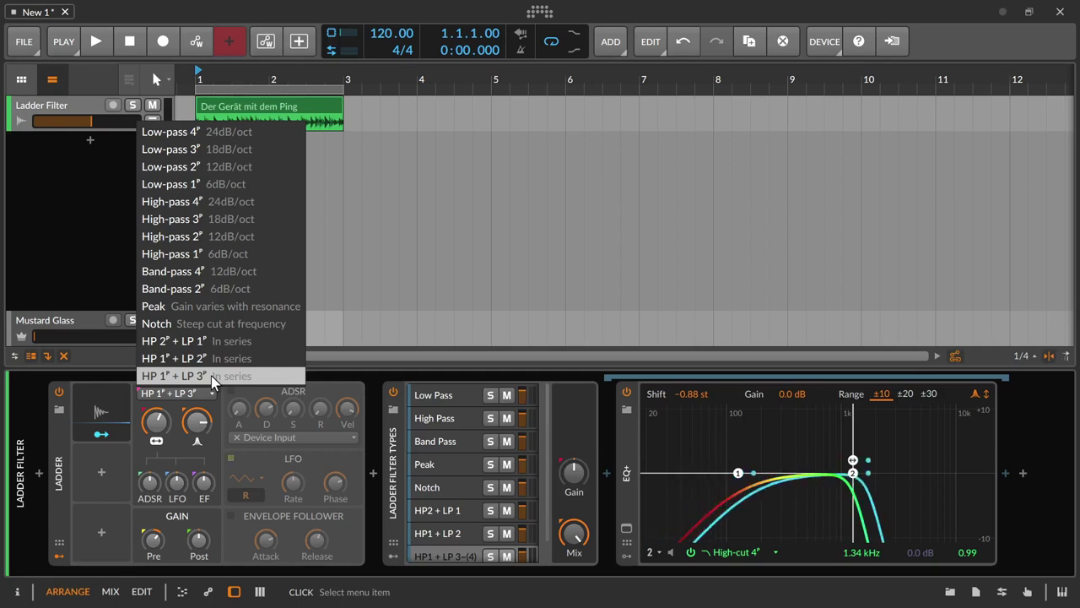
{"action": "left_click", "coordinate": [631, 485]}
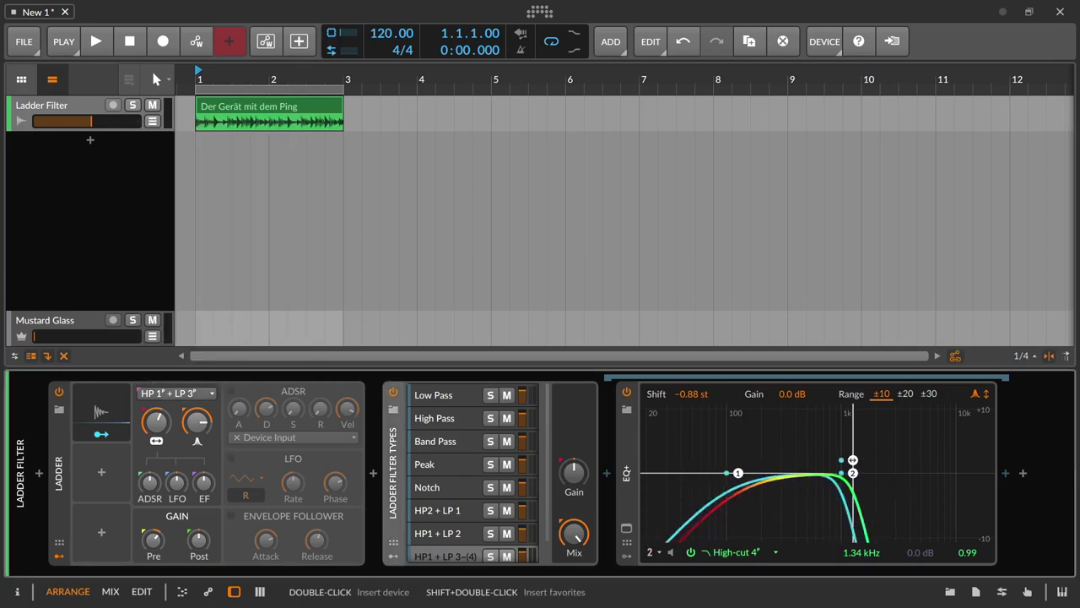
{"action": "double_click", "coordinate": [393, 443]}
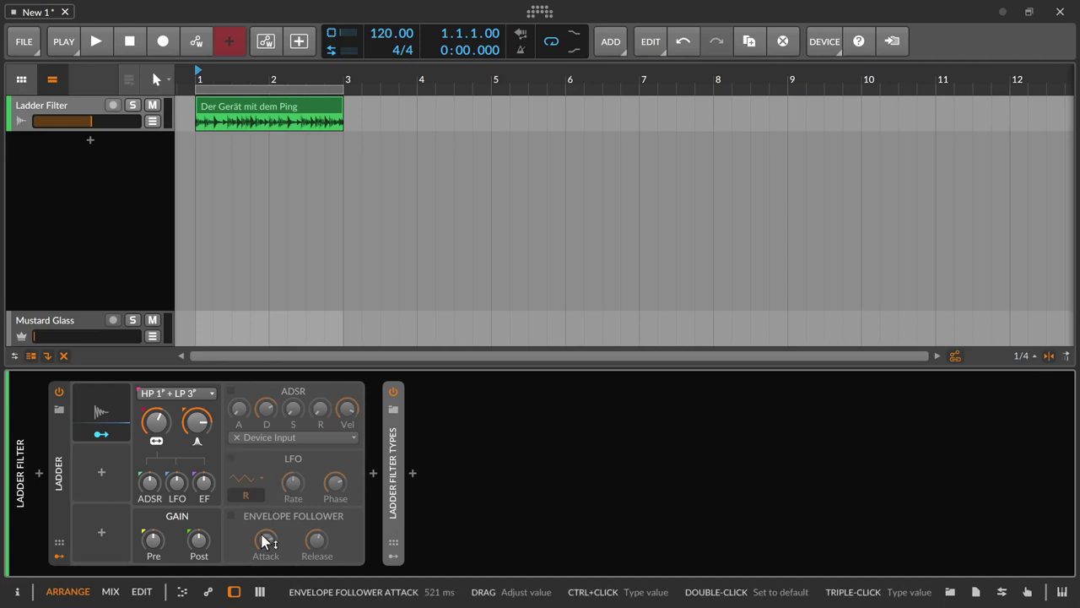
{"action": "left_click_drag", "start_coordinate": [154, 546], "coordinate": [199, 553]}
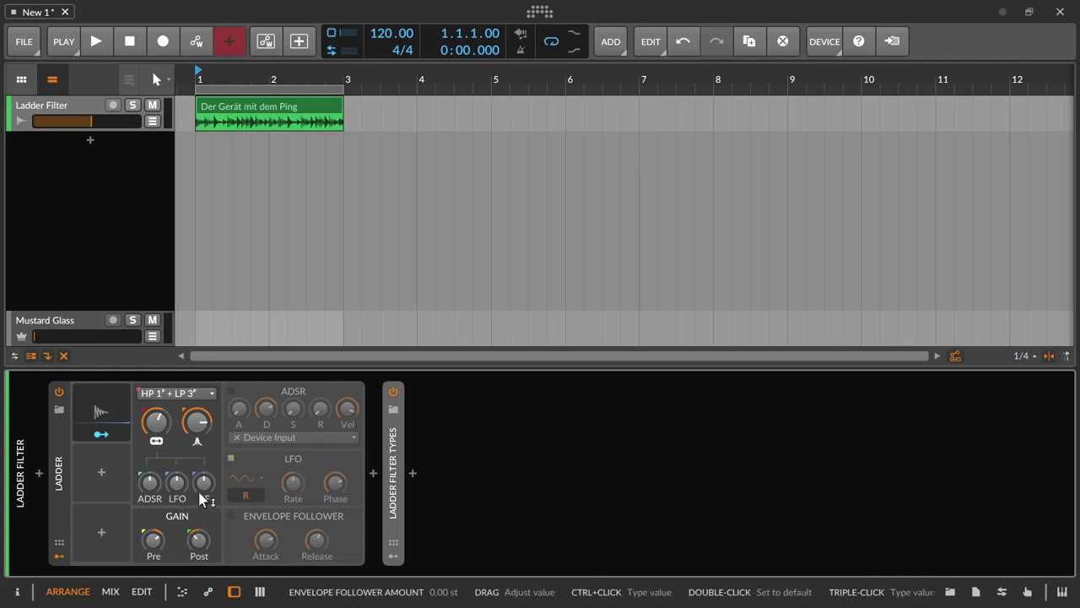
- Try out the Ladder's ADSR, LFO and envelope follower modulation amounts and reset each one to 0.00 st
{"action": "mouse_move", "coordinate": [148, 487]}
{"action": "left_mouse_down"}
{"action": "mouse_move", "coordinate": [148, 414]}
{"action": "mouse_move", "coordinate": [148, 525]}
{"action": "mouse_move", "coordinate": [150, 480]}
{"action": "left_mouse_up"}
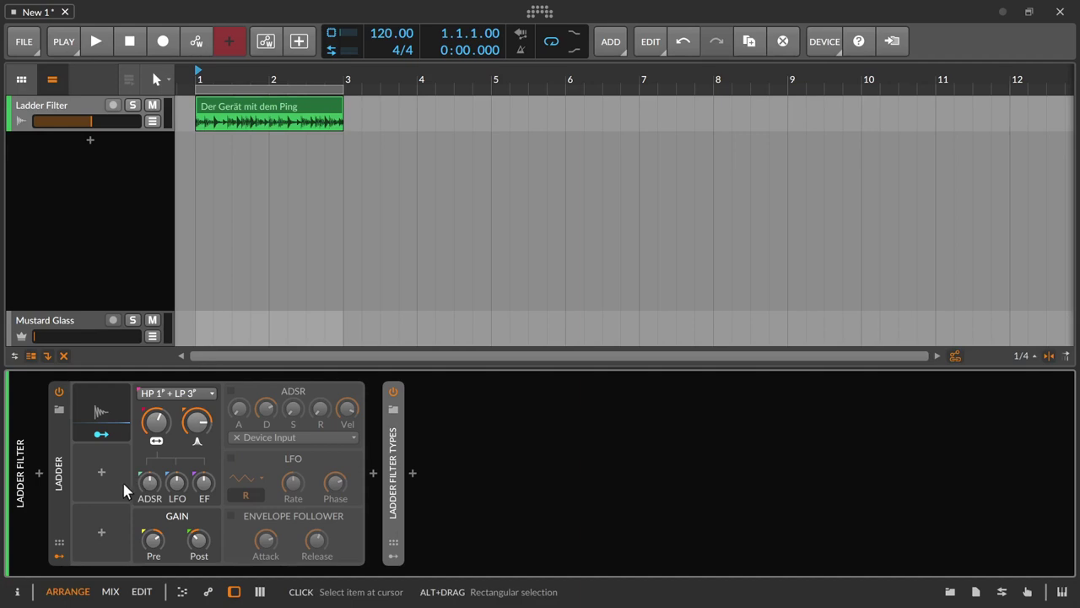
{"action": "mouse_move", "coordinate": [150, 481]}
{"action": "left_mouse_down"}
{"action": "mouse_move", "coordinate": [149, 460]}
{"action": "mouse_move", "coordinate": [150, 488]}
{"action": "left_mouse_up"}
{"action": "double_click", "coordinate": [149, 482]}
{"action": "double_click", "coordinate": [150, 483]}
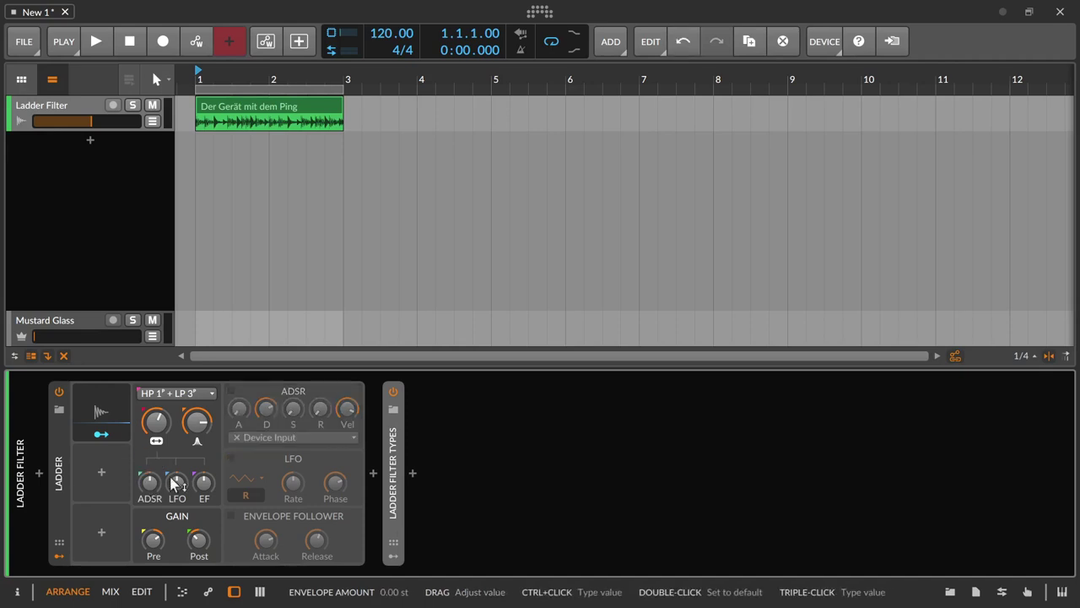
{"action": "left_click_drag", "start_coordinate": [177, 490], "coordinate": [205, 483]}
{"action": "double_click", "coordinate": [177, 484]}
{"action": "double_click", "coordinate": [205, 483]}
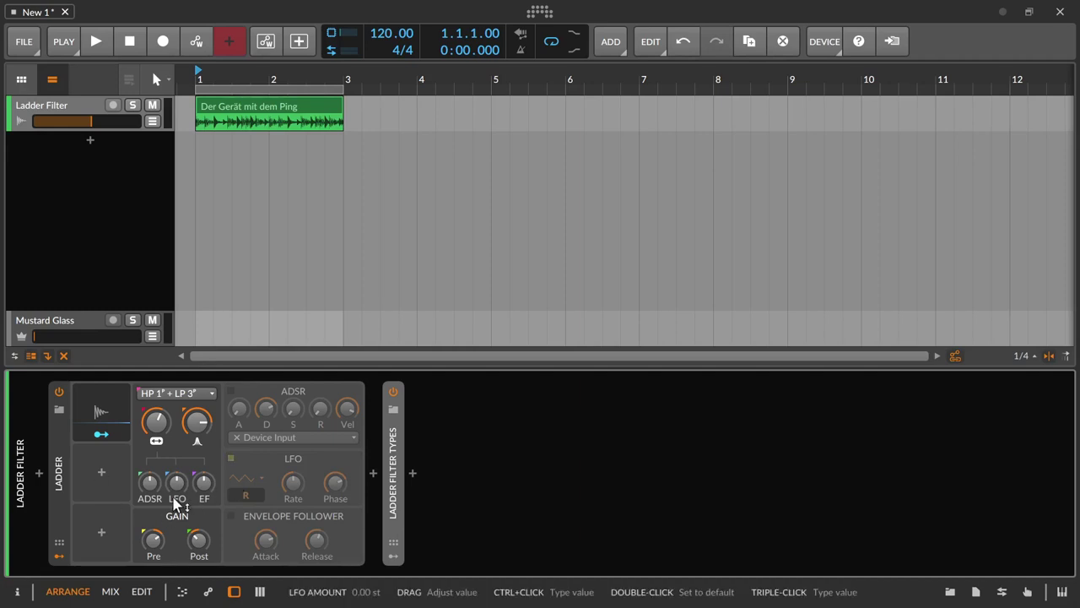
- Raise the Ladder's ADSR modulation amount and adjust the envelope velocity sensitivity and filter cutoff to suit
{"action": "mouse_move", "coordinate": [149, 482]}
{"action": "left_mouse_down"}
{"action": "mouse_move", "coordinate": [150, 470]}
{"action": "mouse_move", "coordinate": [150, 484]}
{"action": "left_mouse_up"}
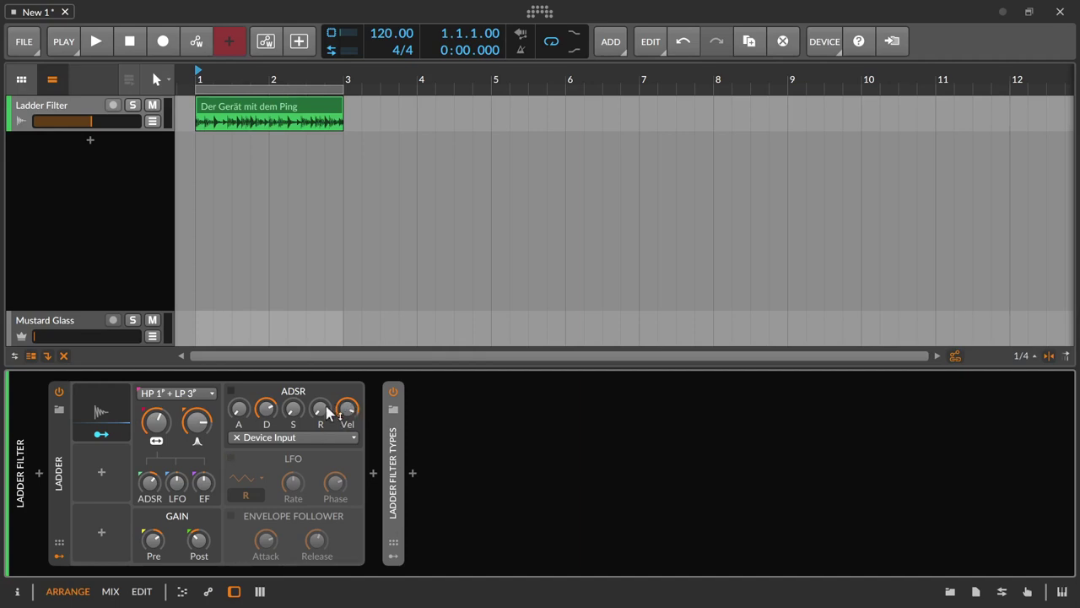
{"action": "mouse_move", "coordinate": [155, 422]}
{"action": "left_mouse_down"}
{"action": "mouse_move", "coordinate": [155, 447]}
{"action": "mouse_move", "coordinate": [155, 422]}
{"action": "left_mouse_up"}
{"action": "left_click_drag", "start_coordinate": [342, 413], "coordinate": [341, 397]}
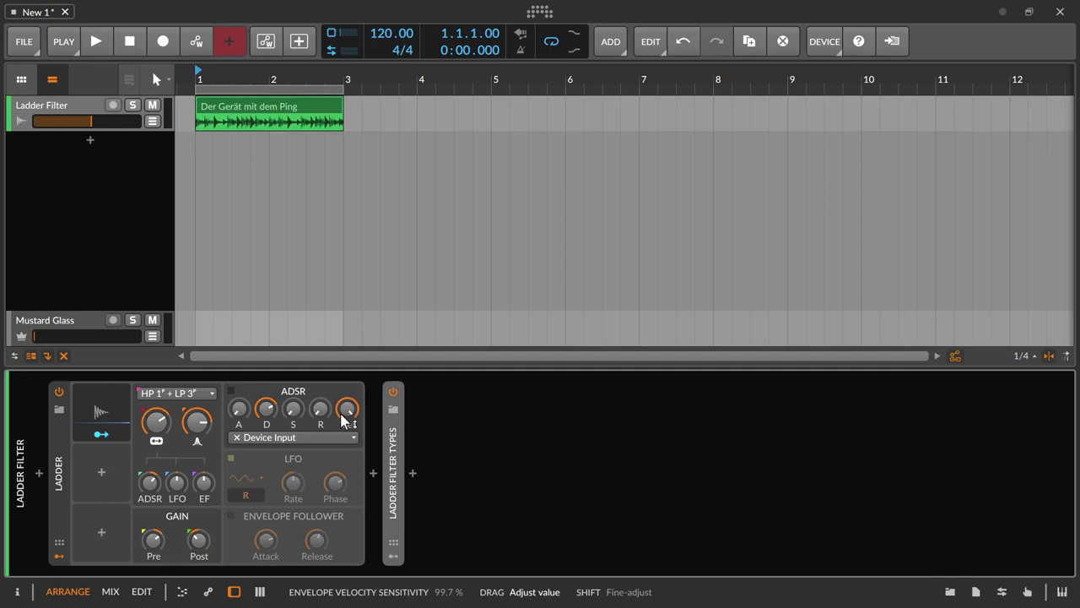
{"action": "mouse_move", "coordinate": [154, 428]}
{"action": "left_mouse_down"}
{"action": "mouse_move", "coordinate": [154, 455]}
{"action": "mouse_move", "coordinate": [156, 412]}
{"action": "left_mouse_up"}
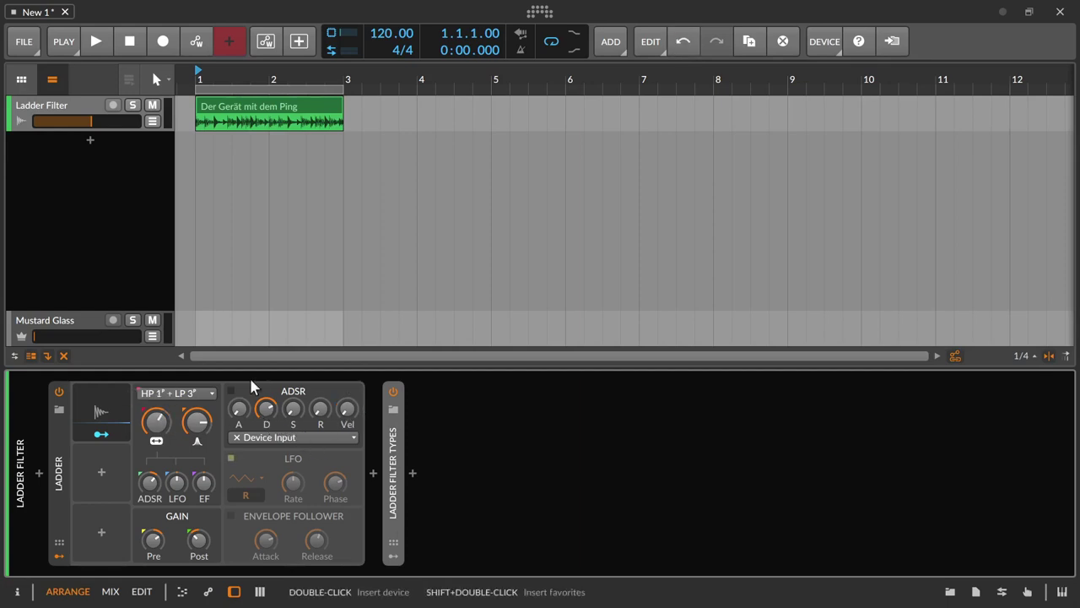
{"action": "left_click_drag", "start_coordinate": [157, 422], "coordinate": [156, 451]}
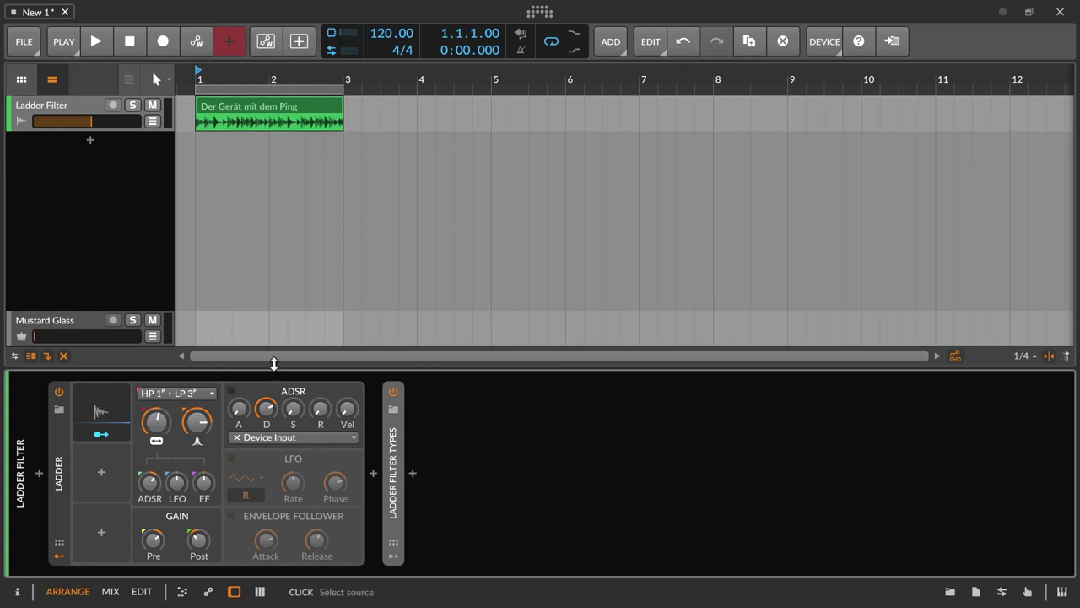
- Add a new instrument track below the Ladder Filter track
{"action": "left_click", "coordinate": [99, 187]}
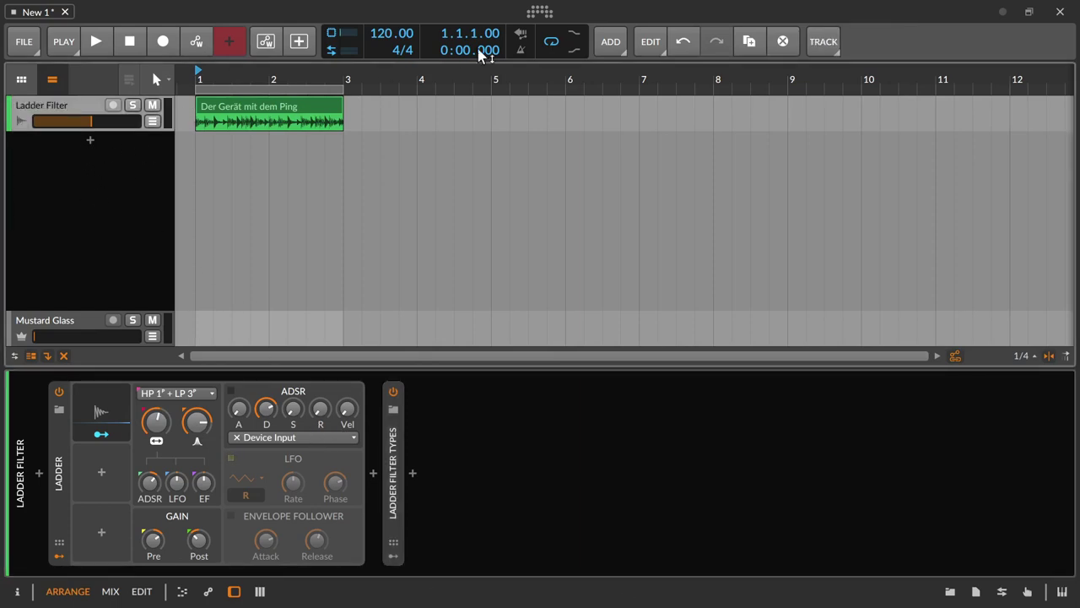
{"action": "left_click", "coordinate": [623, 41]}
{"action": "left_click", "coordinate": [629, 68]}
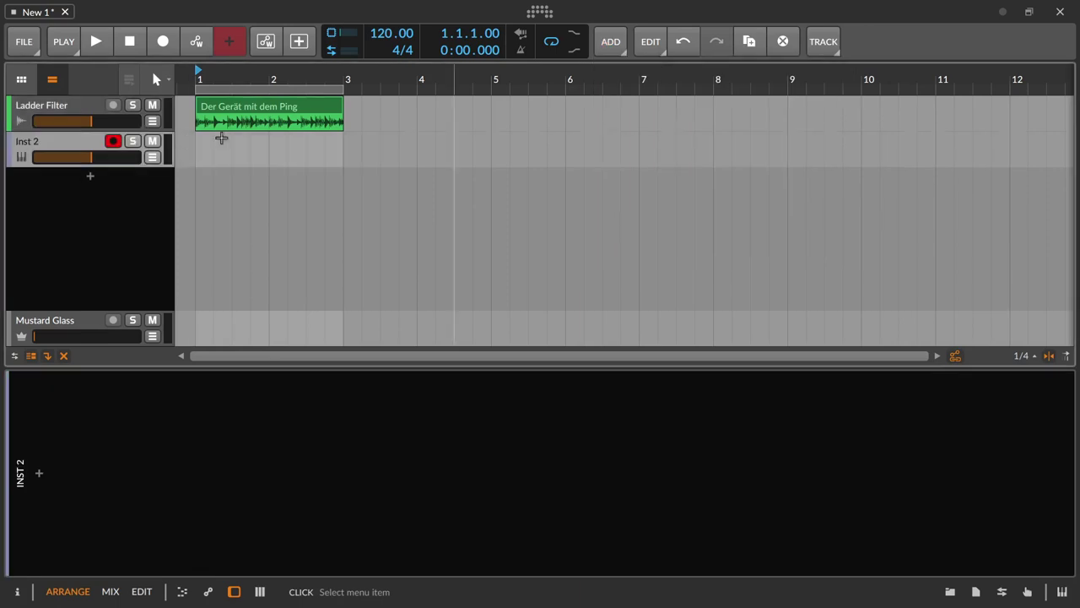
- Set the note source of the Ladder's ADSR on the Ladder Filter track to the Inst 2 track
{"action": "left_click", "coordinate": [62, 110]}
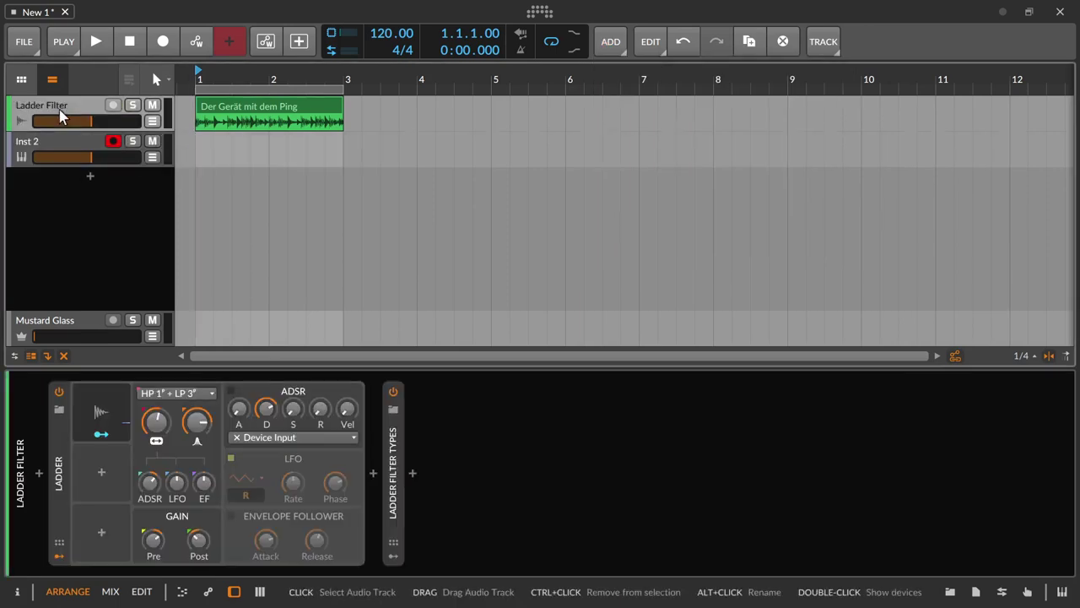
{"action": "left_click", "coordinate": [286, 438]}
{"action": "mouse_move", "coordinate": [287, 494]}
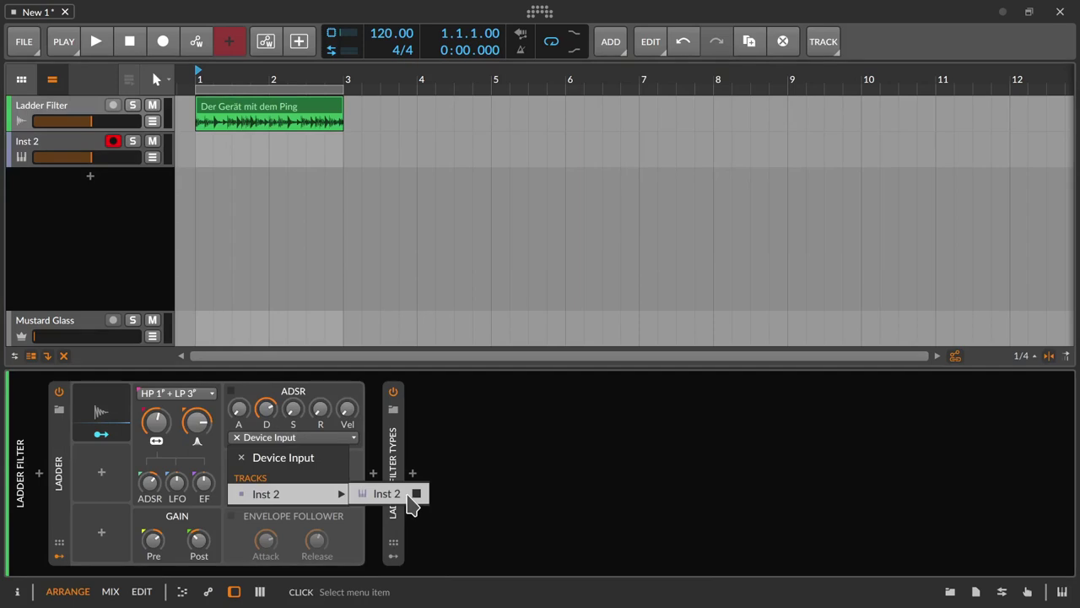
{"action": "left_click", "coordinate": [408, 494]}
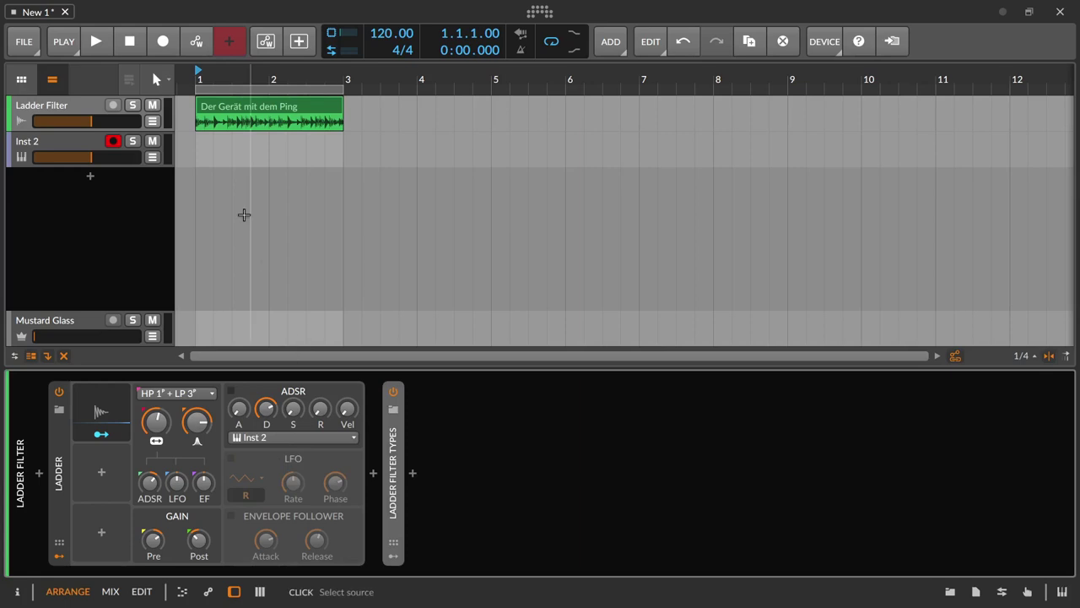
- Reset the Ladder's ADSR amount to its default, raise the LFO amount and adjust the LFO rate
{"action": "left_click", "coordinate": [65, 103]}
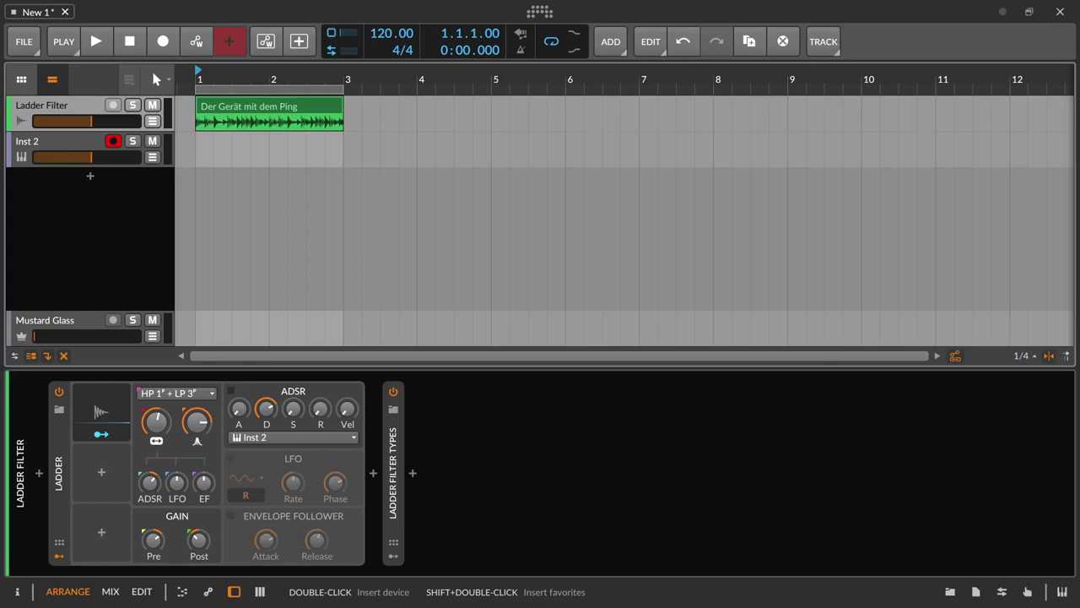
{"action": "double_click", "coordinate": [150, 486]}
{"action": "left_click_drag", "start_coordinate": [179, 484], "coordinate": [183, 490]}
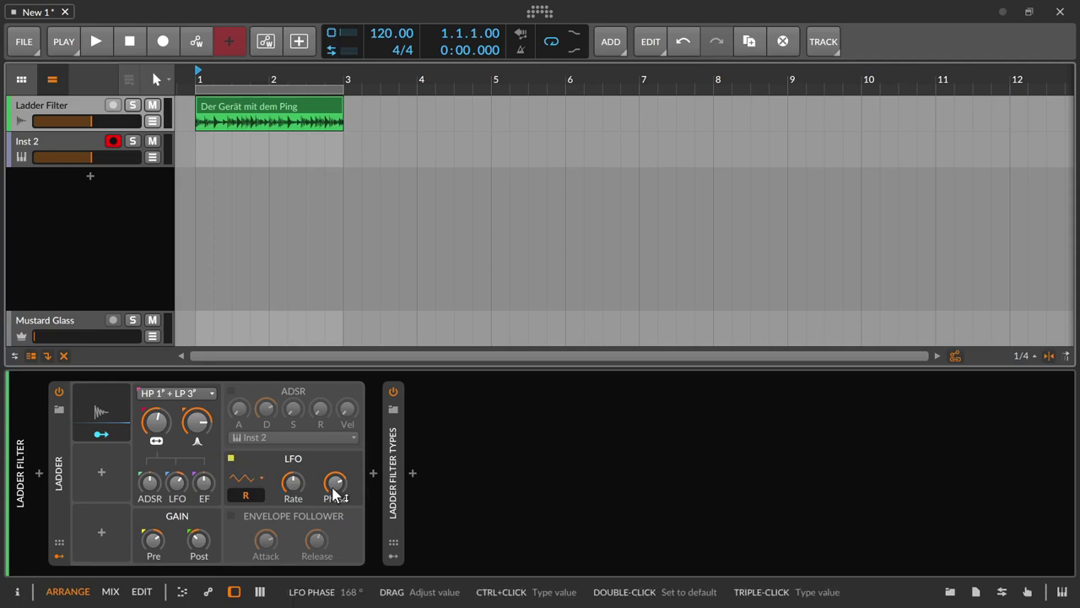
{"action": "mouse_move", "coordinate": [292, 482]}
{"action": "left_mouse_down"}
{"action": "mouse_move", "coordinate": [292, 441]}
{"action": "mouse_move", "coordinate": [293, 507]}
{"action": "mouse_move", "coordinate": [292, 481]}
{"action": "mouse_move", "coordinate": [293, 495]}
{"action": "left_mouse_up"}
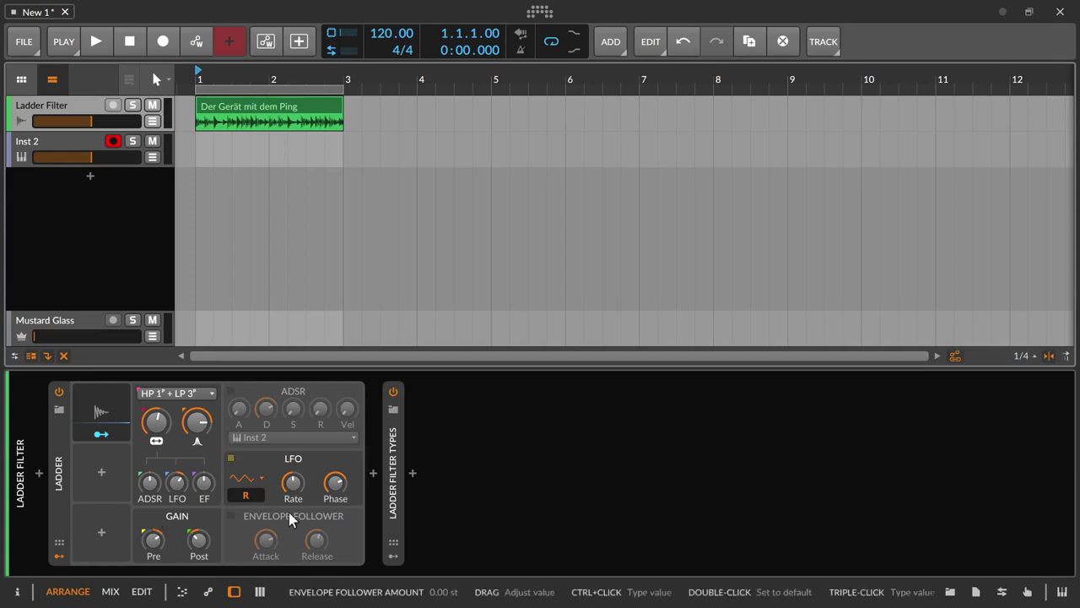
- Turn off the Ladder's LFO retrigger and look through the available LFO waveshapes, keeping Triangle
{"action": "left_click", "coordinate": [246, 496]}
{"action": "left_click", "coordinate": [247, 496]}
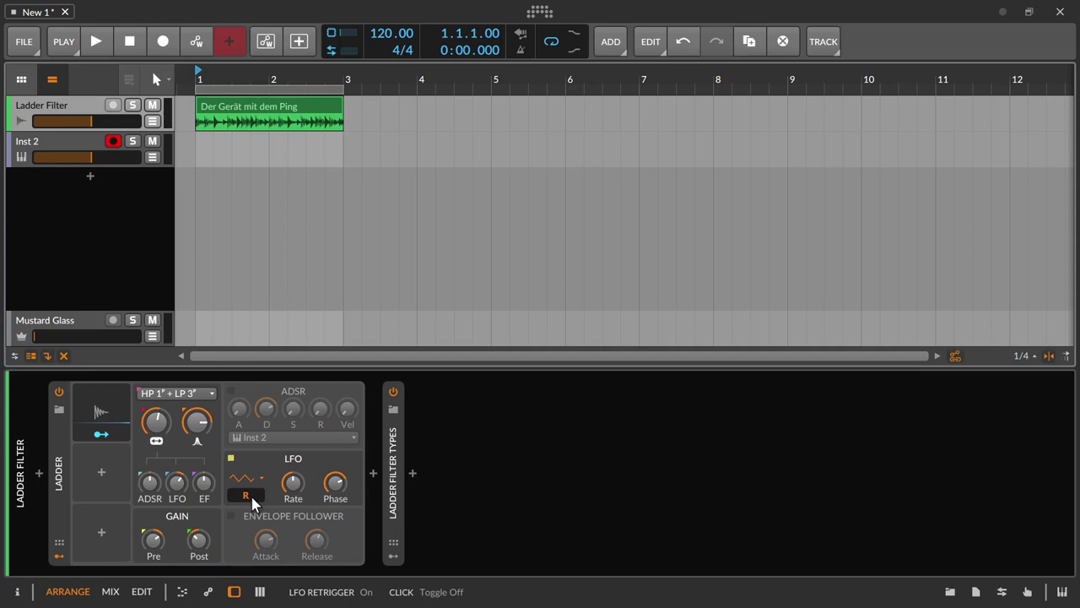
{"action": "left_click", "coordinate": [253, 500]}
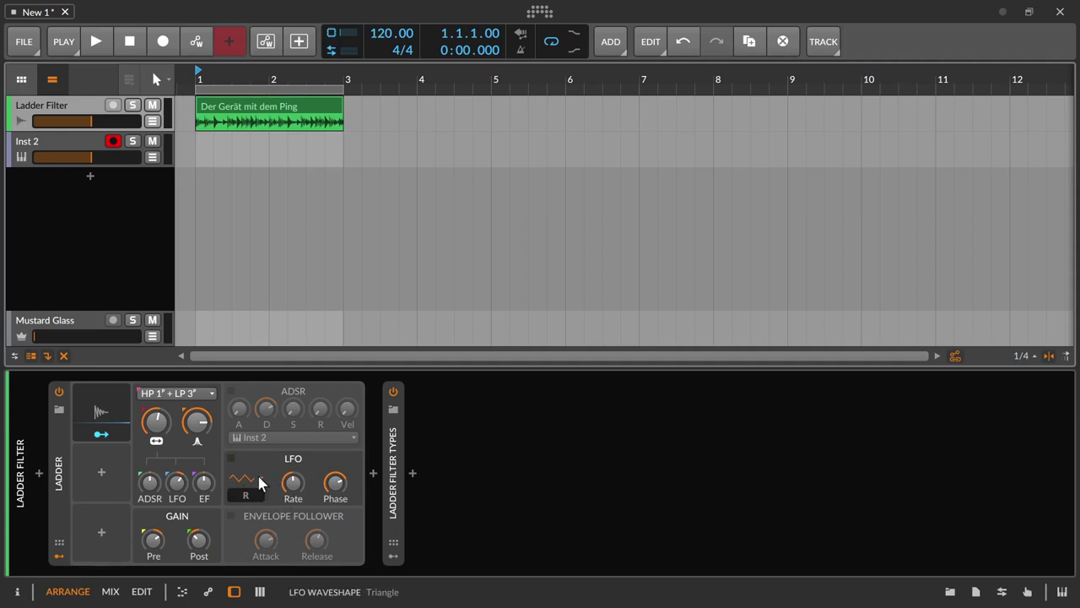
{"action": "left_click", "coordinate": [259, 477]}
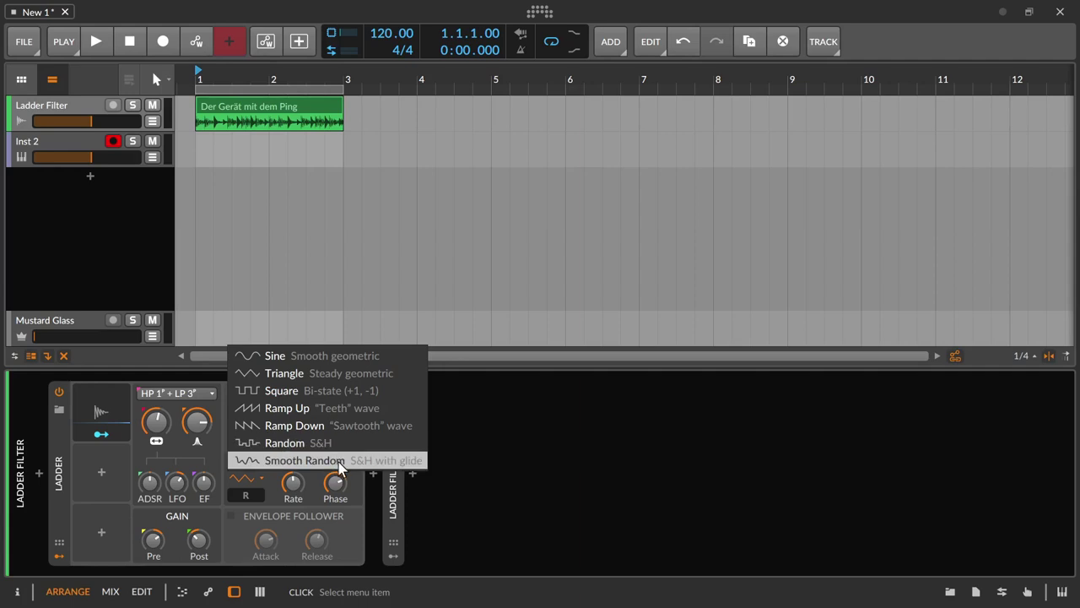
{"action": "left_click", "coordinate": [501, 497]}
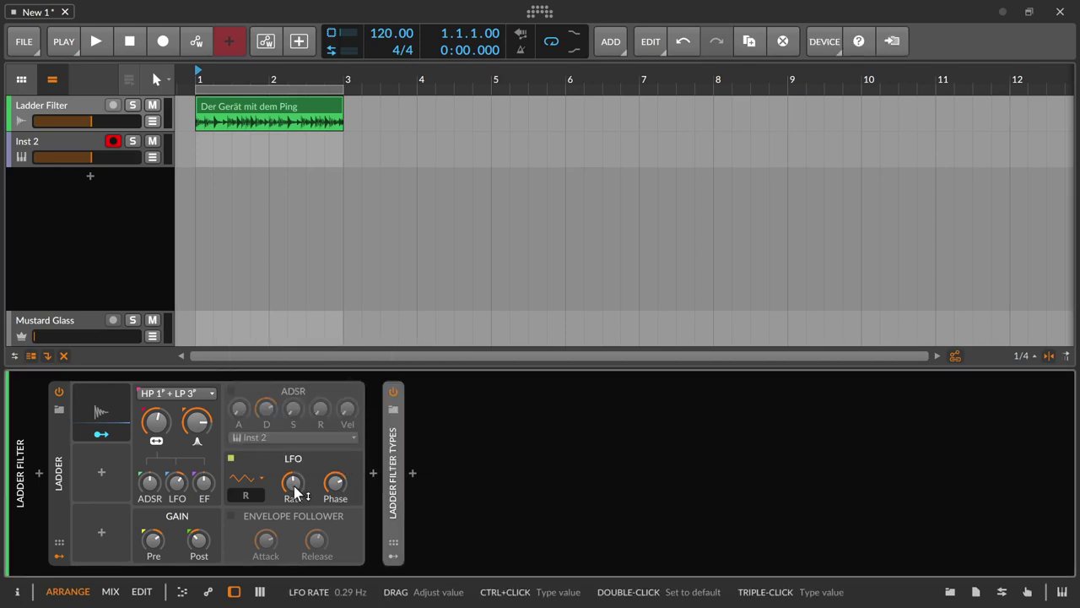
- Raise the Ladder's LFO rate, try different phase offsets and reset the phase to its default
{"action": "mouse_move", "coordinate": [294, 491]}
{"action": "left_mouse_down"}
{"action": "mouse_move", "coordinate": [294, 443]}
{"action": "mouse_move", "coordinate": [295, 477]}
{"action": "left_mouse_up"}
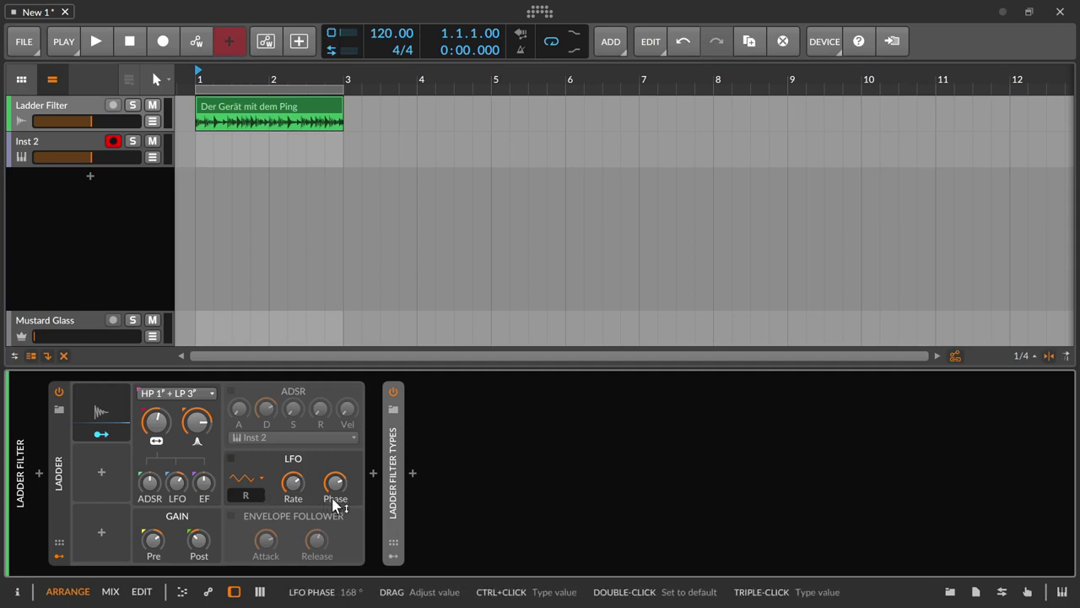
{"action": "mouse_move", "coordinate": [338, 494]}
{"action": "left_mouse_down"}
{"action": "mouse_move", "coordinate": [337, 506]}
{"action": "mouse_move", "coordinate": [340, 488]}
{"action": "left_mouse_up"}
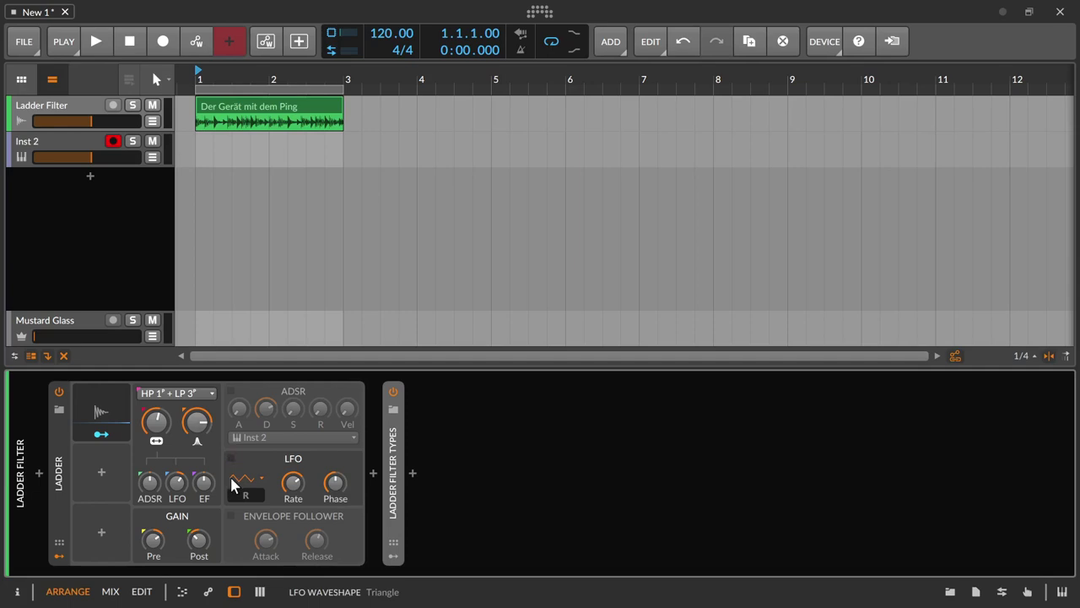
{"action": "left_click_drag", "start_coordinate": [335, 481], "coordinate": [335, 469]}
{"action": "double_click", "coordinate": [338, 484]}
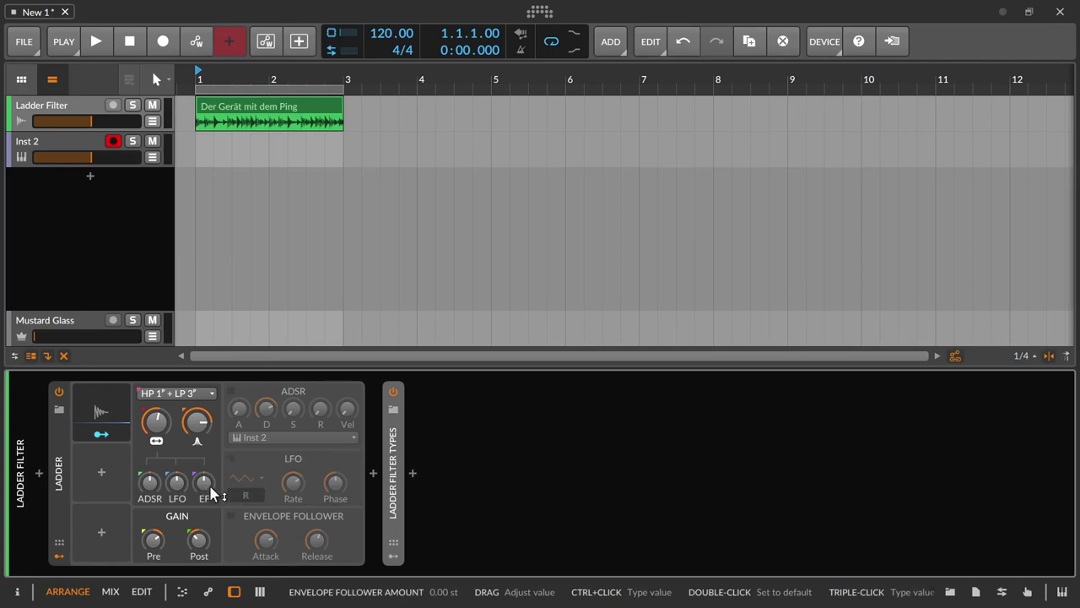
- Raise the Ladder's envelope follower amount and shorten the follower's attack during playback, then pause
{"action": "left_click_drag", "start_coordinate": [211, 486], "coordinate": [212, 462]}
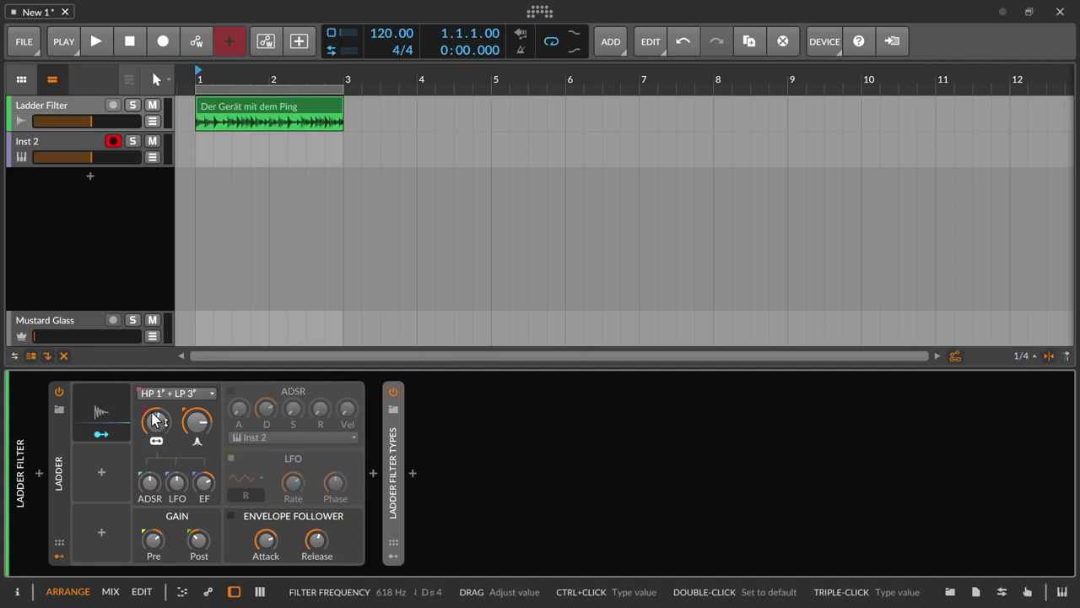
{"action": "left_click", "coordinate": [102, 49]}
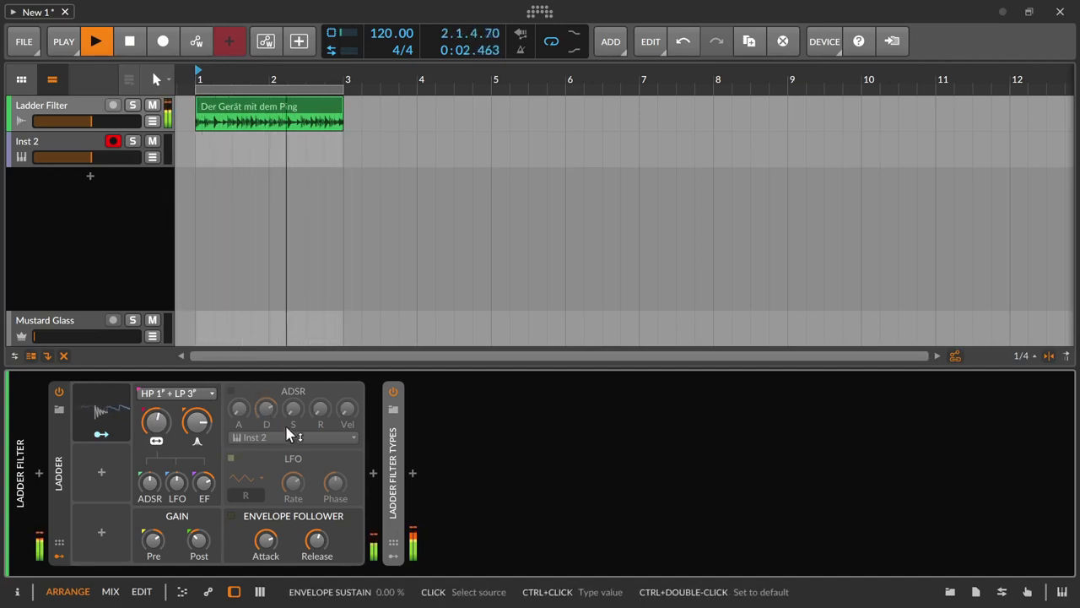
{"action": "left_click_drag", "start_coordinate": [266, 540], "coordinate": [266, 595]}
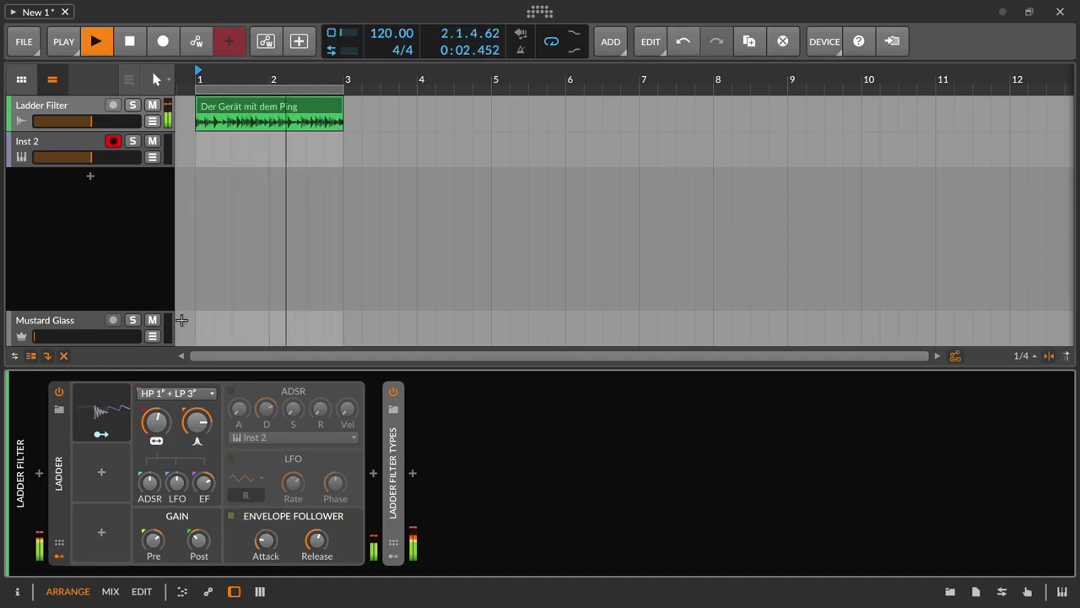
{"action": "left_click", "coordinate": [102, 42]}
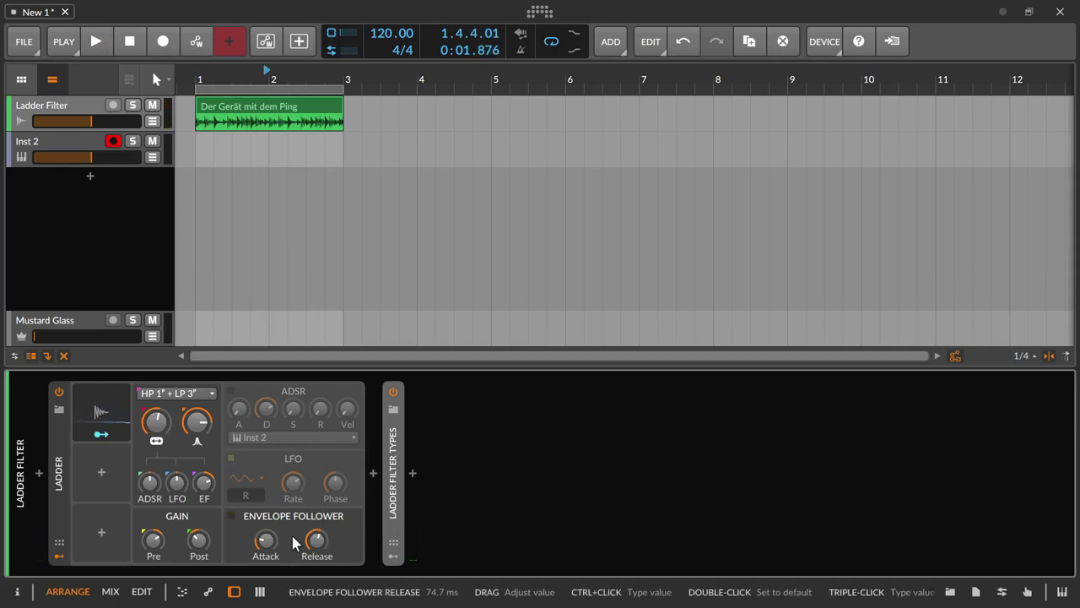
- Lower the filter frequency to about 127 Hz and fine-tune the envelope follower's attack and release and the pre-gain
{"action": "left_click_drag", "start_coordinate": [266, 549], "coordinate": [313, 507]}
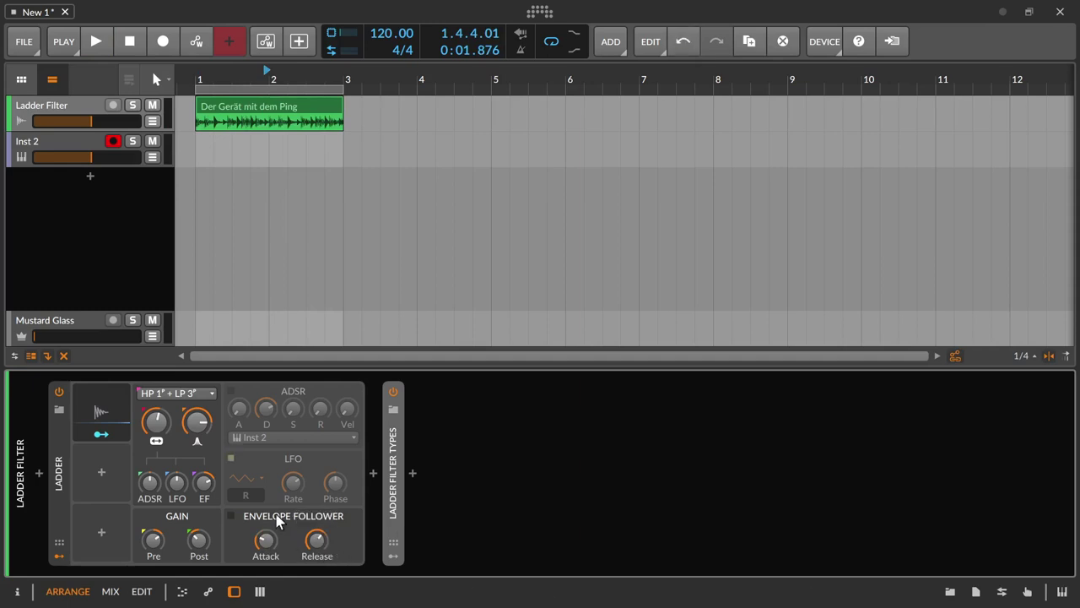
{"action": "left_click_drag", "start_coordinate": [156, 422], "coordinate": [163, 423]}
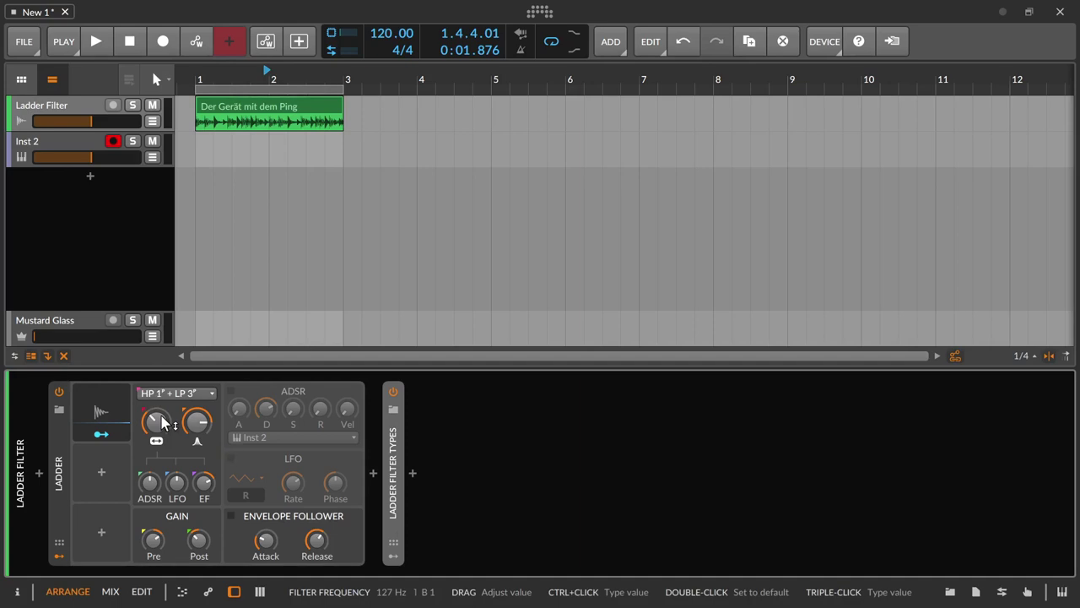
{"action": "left_click_drag", "start_coordinate": [317, 542], "coordinate": [319, 545]}
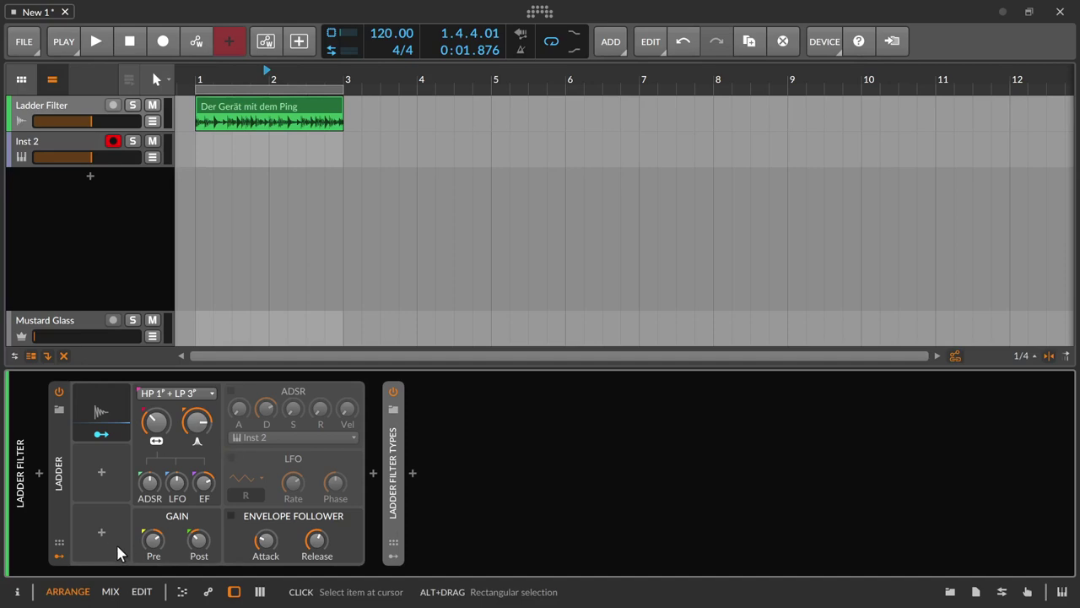
{"action": "left_click_drag", "start_coordinate": [153, 540], "coordinate": [175, 546]}
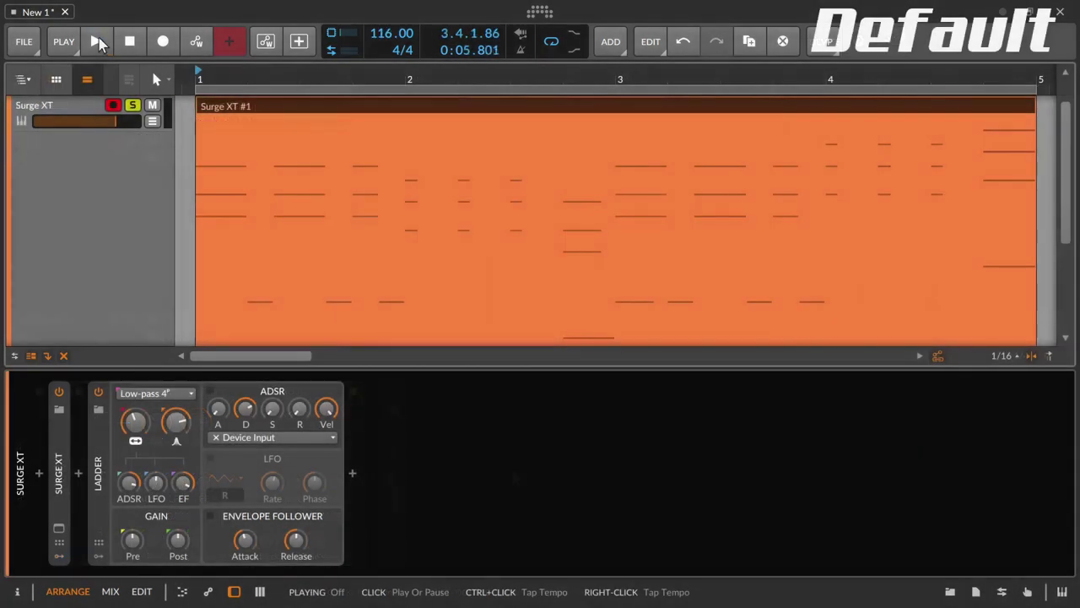
- Play the Surge XT #1 clip through the Ladder's default settings, then stop playback
{"action": "left_click", "coordinate": [97, 41]}
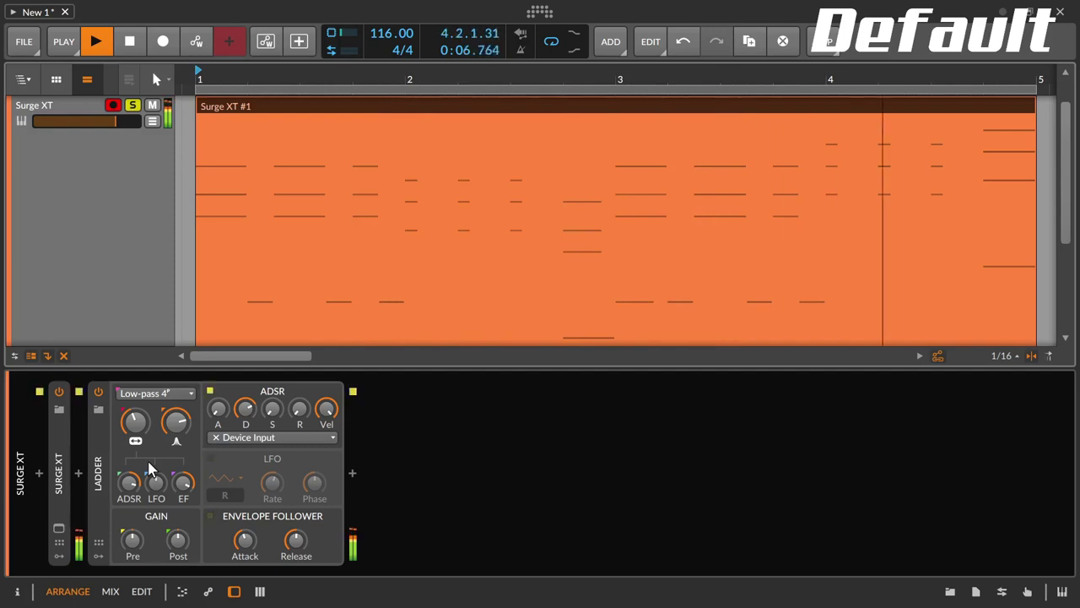
{"action": "key", "text": "space"}
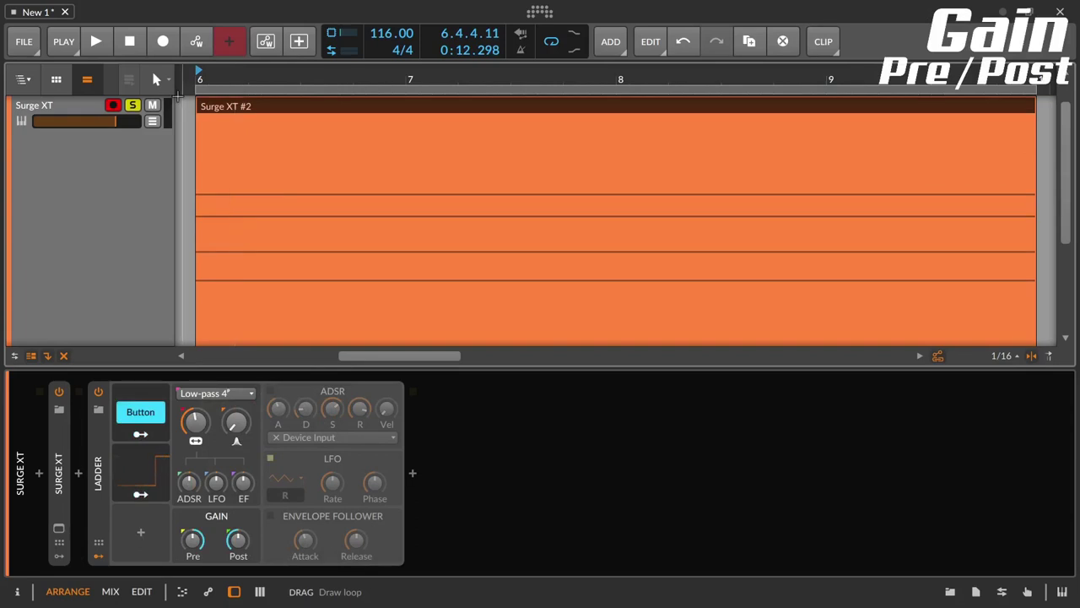
- Play the Surge XT #2 clip, raising the Ladder's filter frequency to about 1.16 kHz and increasing its resonance
{"action": "left_click", "coordinate": [98, 44]}
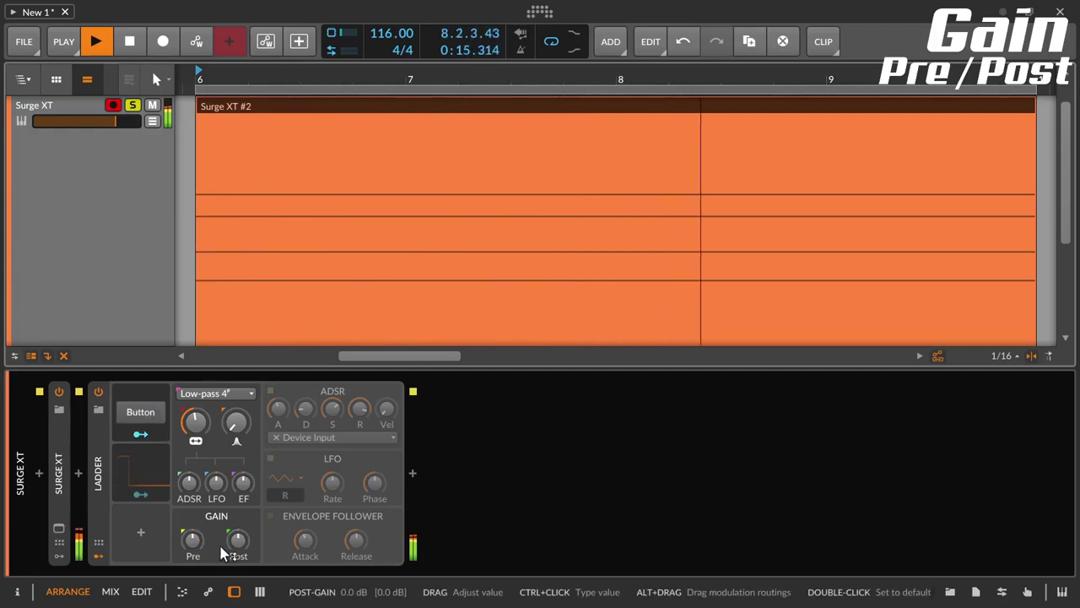
{"action": "left_click_drag", "start_coordinate": [194, 425], "coordinate": [194, 464]}
{"action": "left_click_drag", "start_coordinate": [236, 429], "coordinate": [205, 435]}
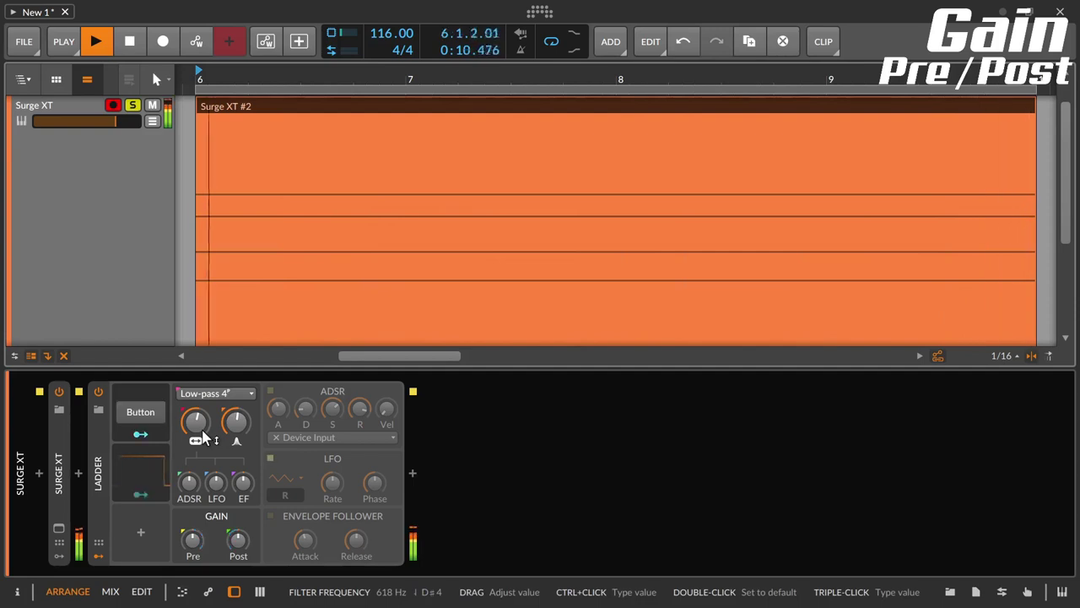
{"action": "left_click_drag", "start_coordinate": [203, 437], "coordinate": [235, 417]}
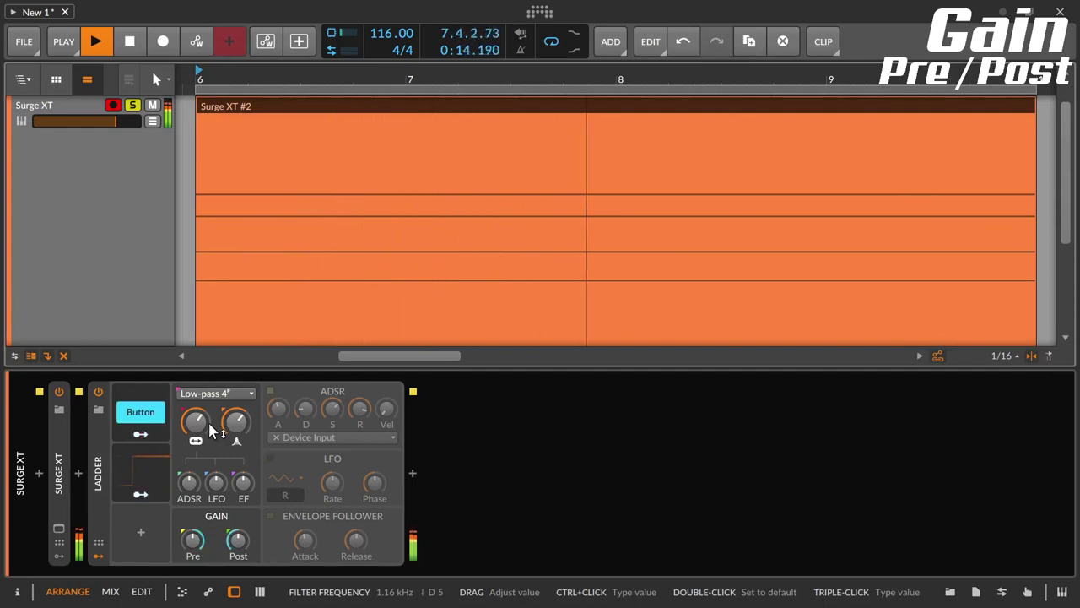
- Sweep the Ladder's filter frequency down and up, raise the resonance to 77% and stop playback
{"action": "mouse_move", "coordinate": [211, 431]}
{"action": "left_mouse_down"}
{"action": "mouse_move", "coordinate": [195, 413]}
{"action": "mouse_move", "coordinate": [236, 417]}
{"action": "mouse_move", "coordinate": [196, 423]}
{"action": "mouse_move", "coordinate": [195, 436]}
{"action": "left_mouse_up"}
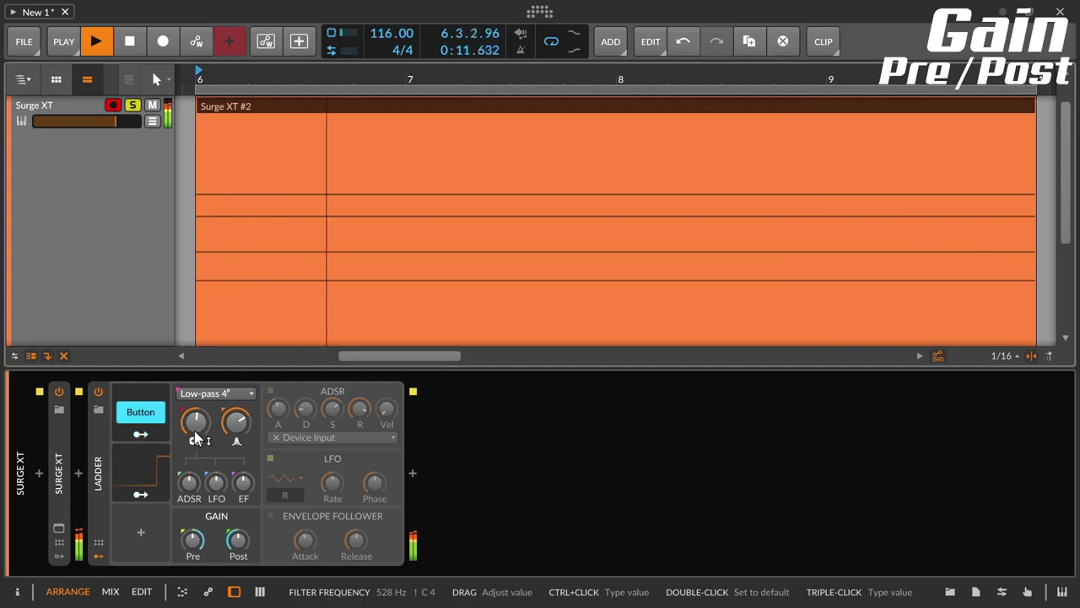
{"action": "left_click_drag", "start_coordinate": [195, 432], "coordinate": [194, 422]}
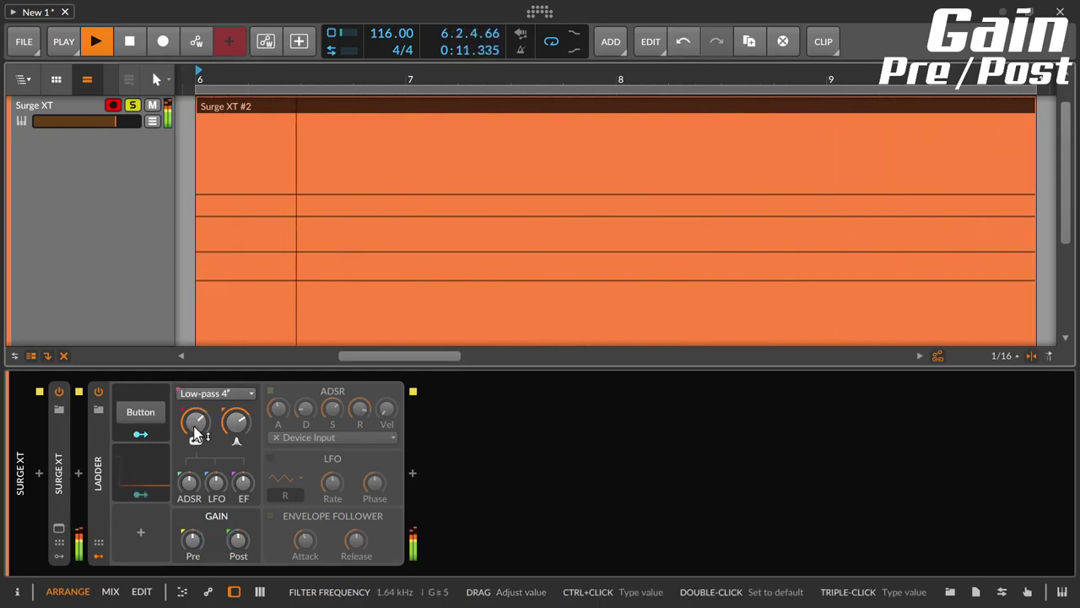
{"action": "left_click_drag", "start_coordinate": [195, 430], "coordinate": [236, 440]}
{"action": "mouse_move", "coordinate": [236, 422]}
{"action": "left_mouse_down"}
{"action": "mouse_move", "coordinate": [236, 460]}
{"action": "mouse_move", "coordinate": [211, 413]}
{"action": "mouse_move", "coordinate": [211, 456]}
{"action": "mouse_move", "coordinate": [245, 425]}
{"action": "mouse_move", "coordinate": [246, 409]}
{"action": "mouse_move", "coordinate": [242, 437]}
{"action": "mouse_move", "coordinate": [194, 417]}
{"action": "mouse_move", "coordinate": [194, 399]}
{"action": "mouse_move", "coordinate": [194, 423]}
{"action": "mouse_move", "coordinate": [235, 416]}
{"action": "mouse_move", "coordinate": [229, 430]}
{"action": "left_mouse_up"}
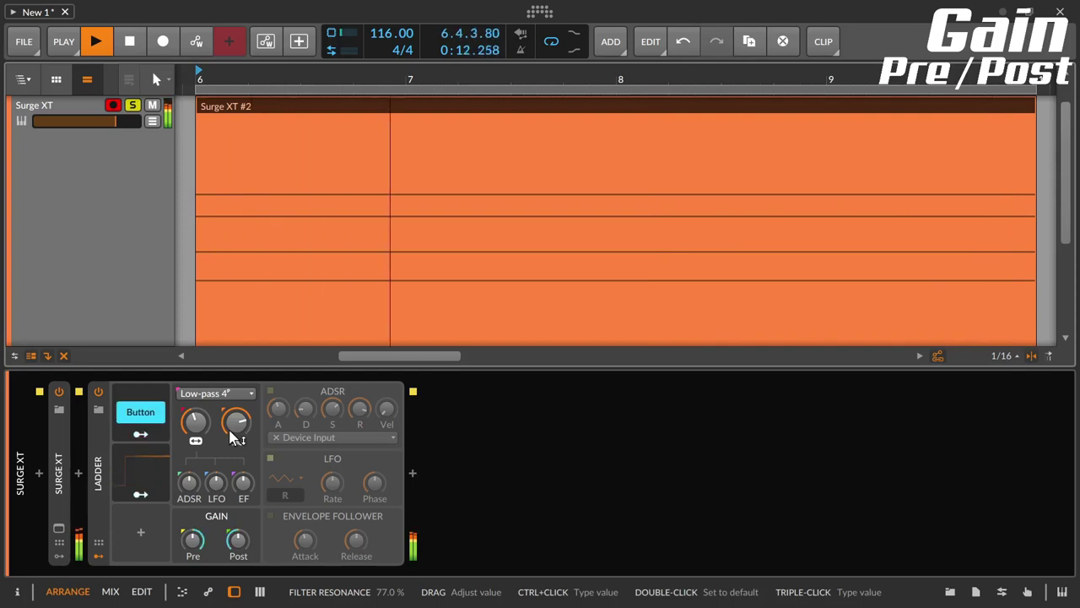
{"action": "left_click", "coordinate": [130, 42]}
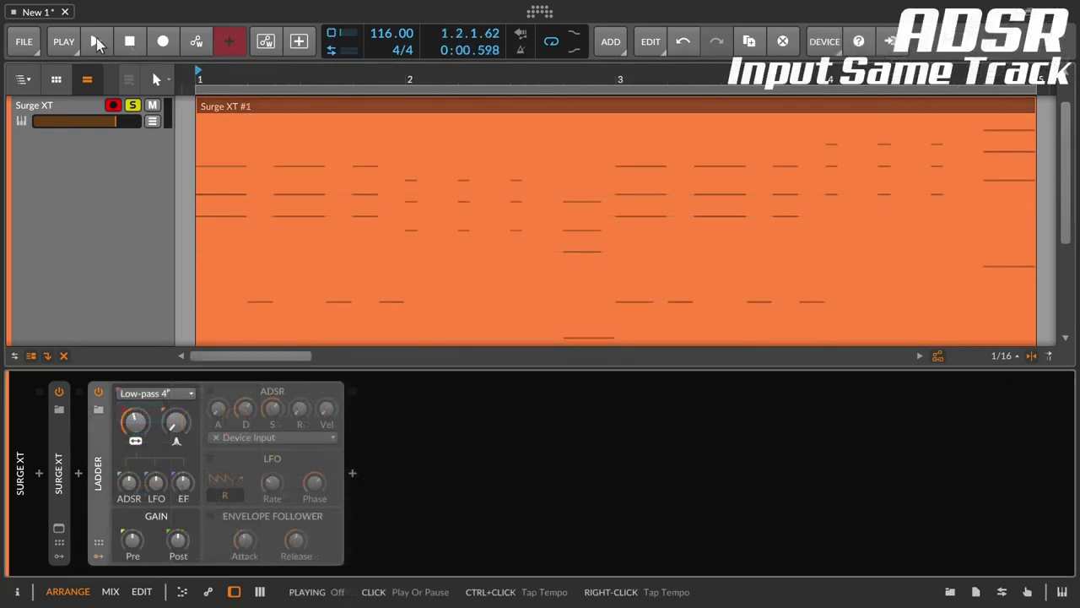
- Play the Surge XT #1 clip, raise the Ladder's ADSR amount and set the envelope sustain to 0%
{"action": "left_click", "coordinate": [97, 41]}
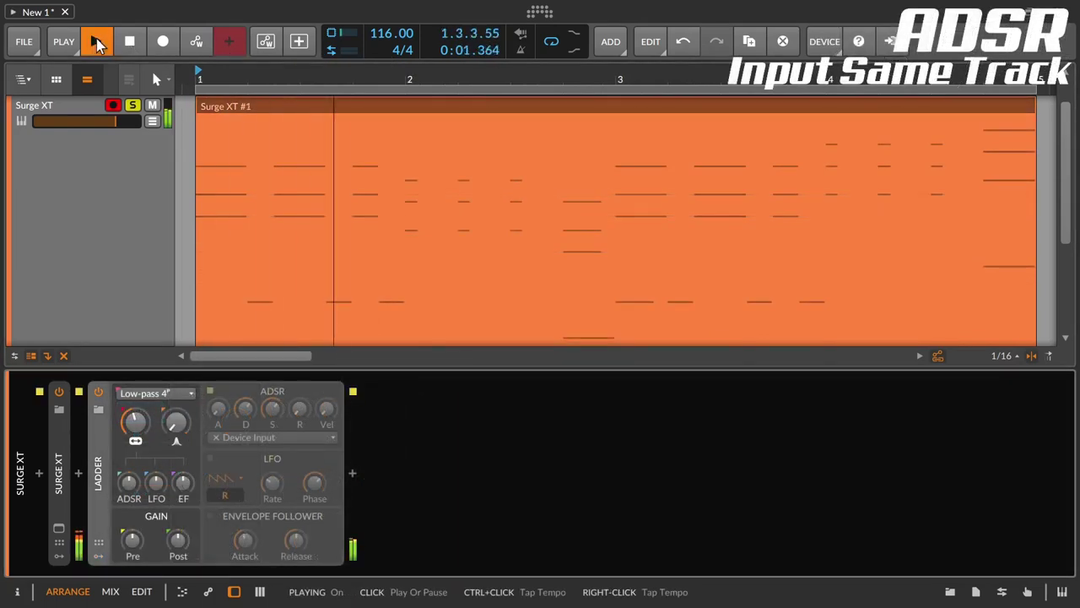
{"action": "left_click_drag", "start_coordinate": [130, 483], "coordinate": [130, 419]}
{"action": "left_click_drag", "start_coordinate": [272, 409], "coordinate": [272, 489]}
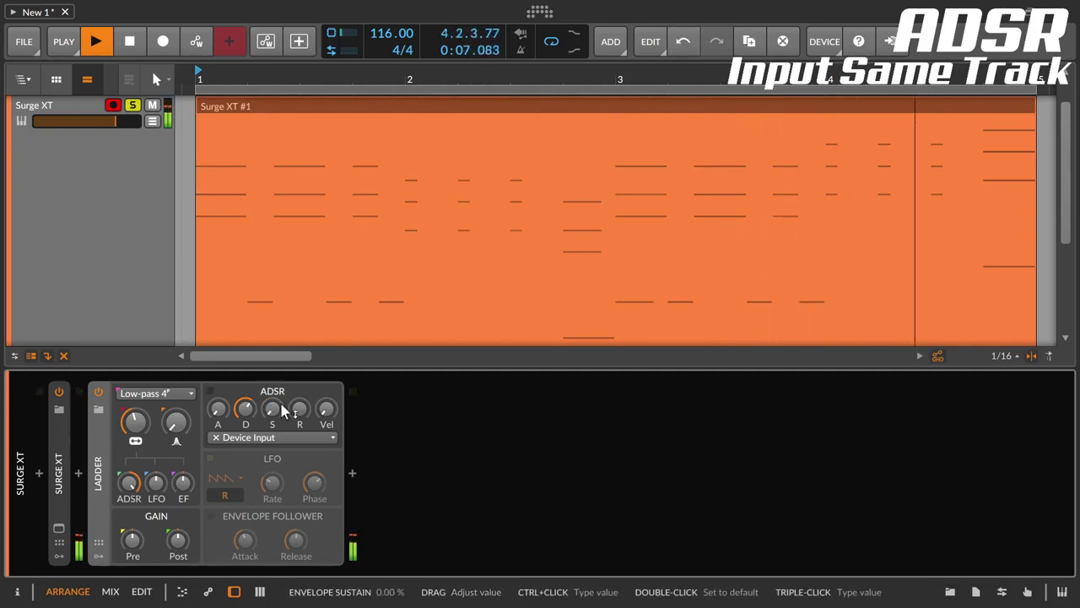
- Reshape the Ladder's envelope with a longer attack, minimum decay and about 74.3% sustain
{"action": "left_click", "coordinate": [245, 409]}
{"action": "left_click_drag", "start_coordinate": [218, 410], "coordinate": [217, 431]}
{"action": "double_click", "coordinate": [243, 414]}
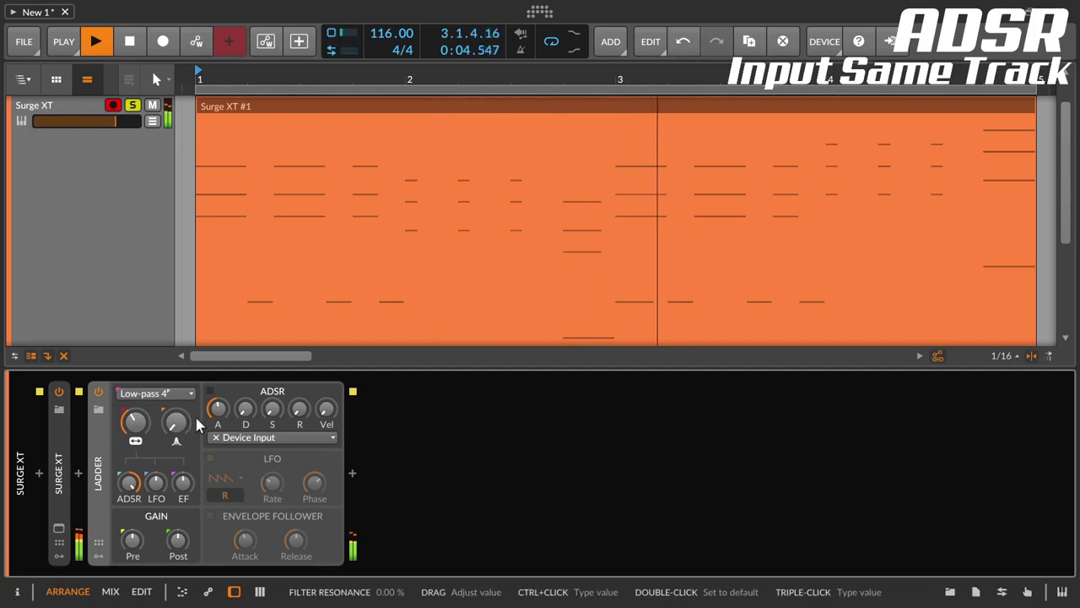
{"action": "mouse_move", "coordinate": [271, 410]}
{"action": "left_mouse_down"}
{"action": "mouse_move", "coordinate": [272, 384]}
{"action": "mouse_move", "coordinate": [272, 413]}
{"action": "left_mouse_up"}
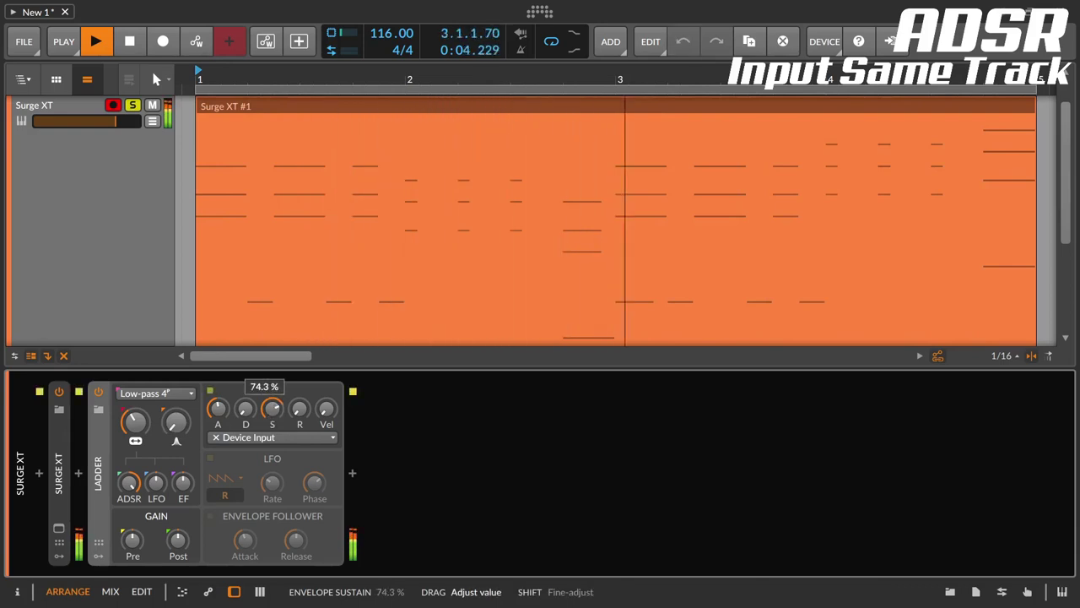
- Reduce the envelope attack to its minimum, lengthen the decay and raise the release to about 88.7%
{"action": "left_click_drag", "start_coordinate": [271, 412], "coordinate": [219, 417]}
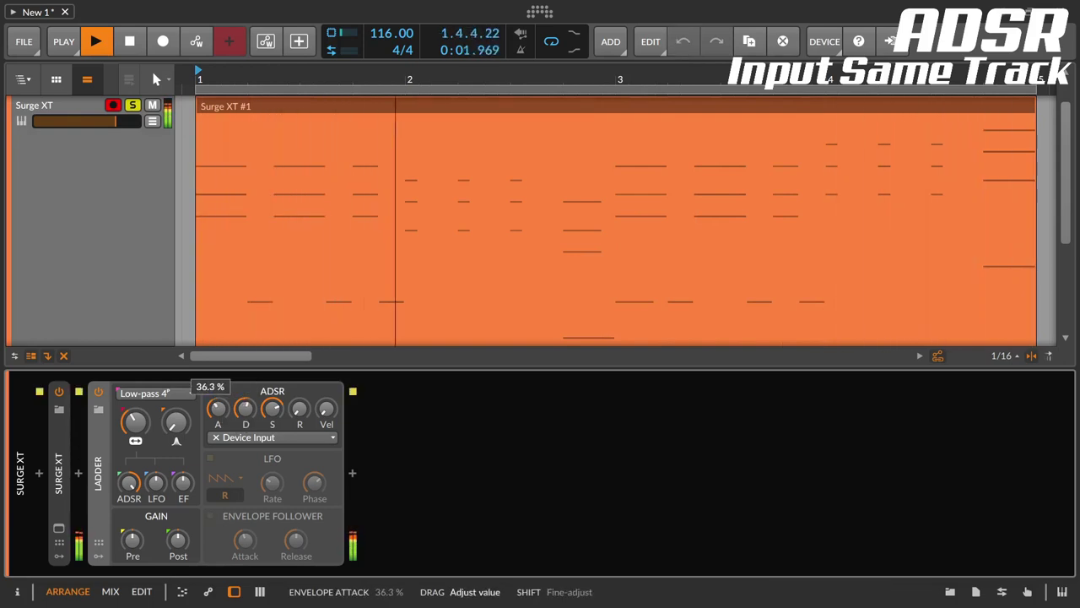
{"action": "left_click_drag", "start_coordinate": [219, 458], "coordinate": [219, 473]}
{"action": "left_click_drag", "start_coordinate": [242, 415], "coordinate": [295, 412]}
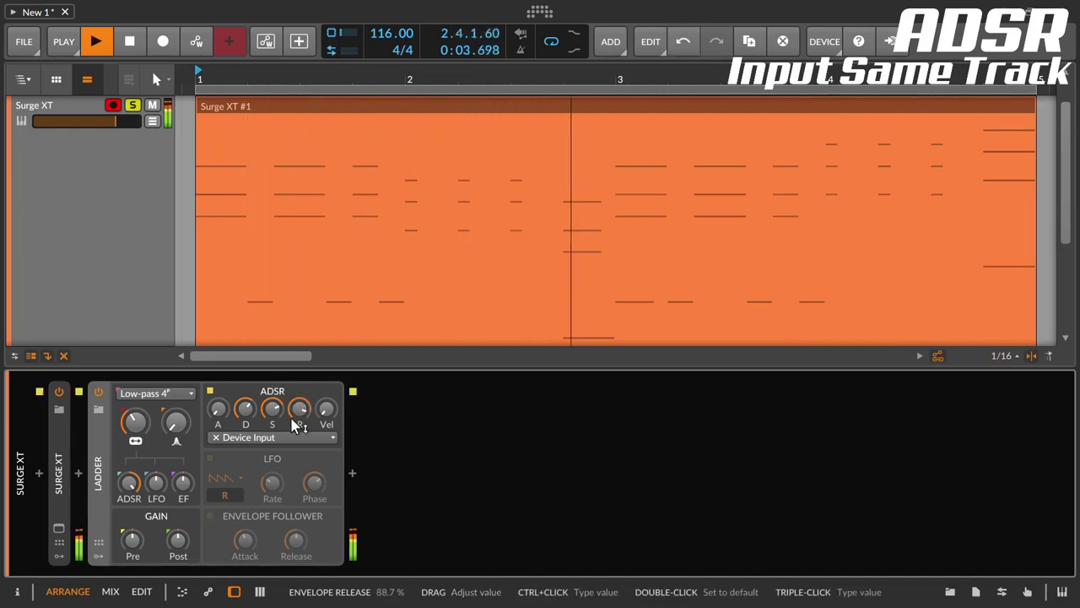
{"action": "left_click_drag", "start_coordinate": [291, 418], "coordinate": [291, 414]}
- Lower the envelope sustain to its minimum and set the decay to about 48% and the attack to about 43.7%
{"action": "left_click_drag", "start_coordinate": [283, 413], "coordinate": [283, 497]}
{"action": "left_click_drag", "start_coordinate": [300, 413], "coordinate": [247, 412]}
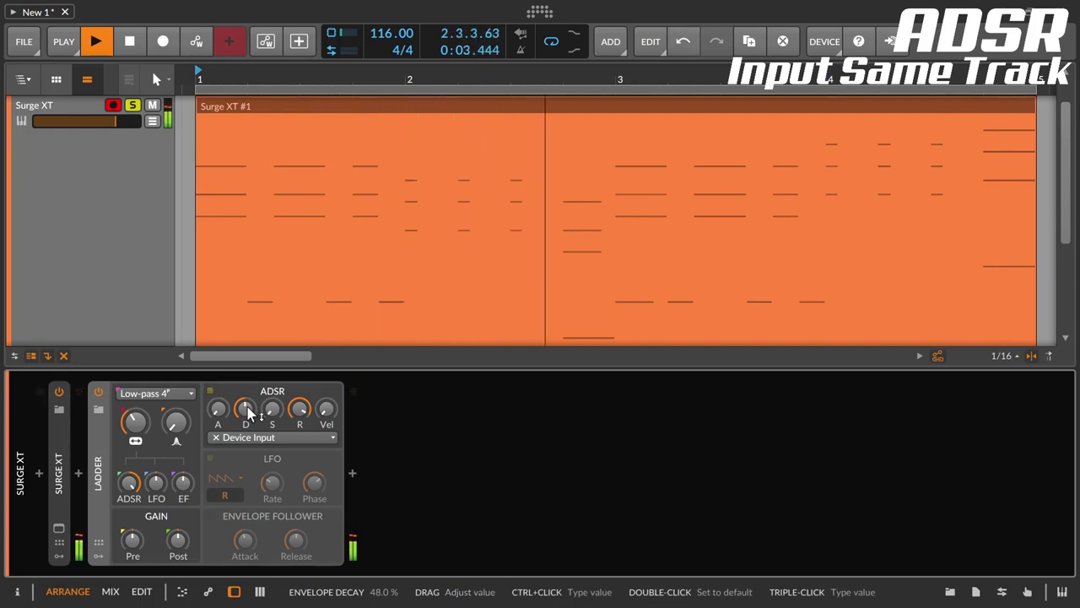
{"action": "left_click_drag", "start_coordinate": [218, 411], "coordinate": [218, 403]}
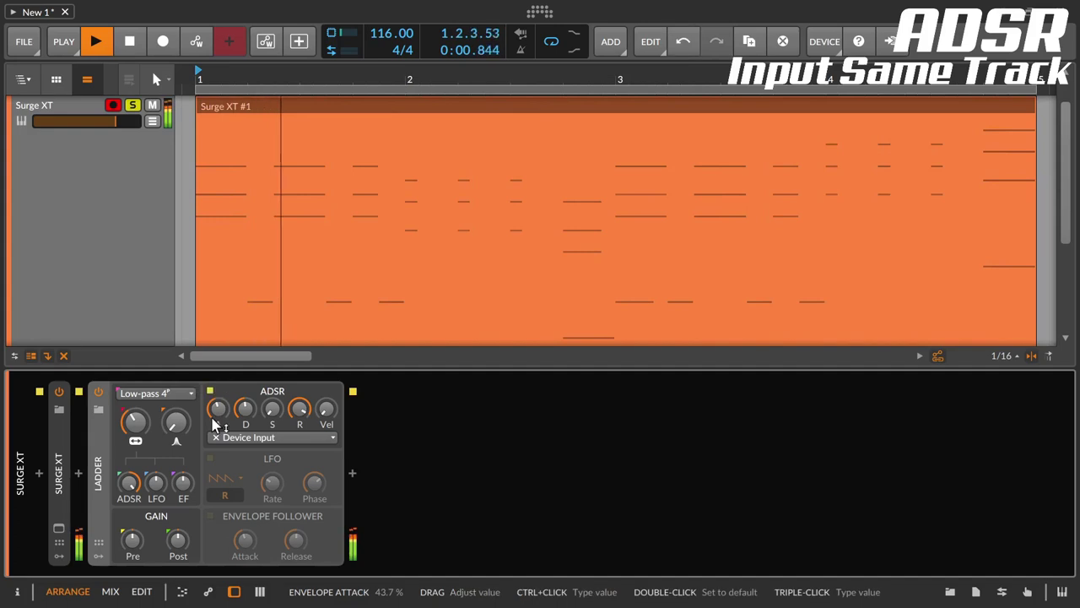
- Set the ADSR amount to -60 st, open the filter frequency fully, and retune the envelope to minimum release and about 39.7% attack
{"action": "left_click_drag", "start_coordinate": [126, 483], "coordinate": [127, 484]}
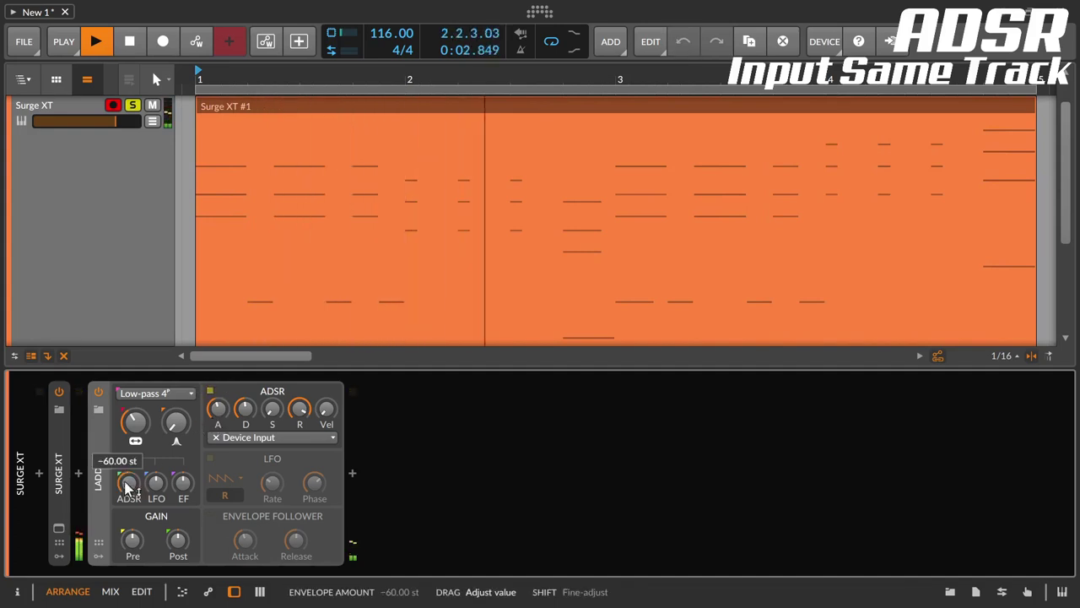
{"action": "left_click_drag", "start_coordinate": [135, 422], "coordinate": [135, 407]}
{"action": "left_click_drag", "start_coordinate": [300, 409], "coordinate": [218, 411]}
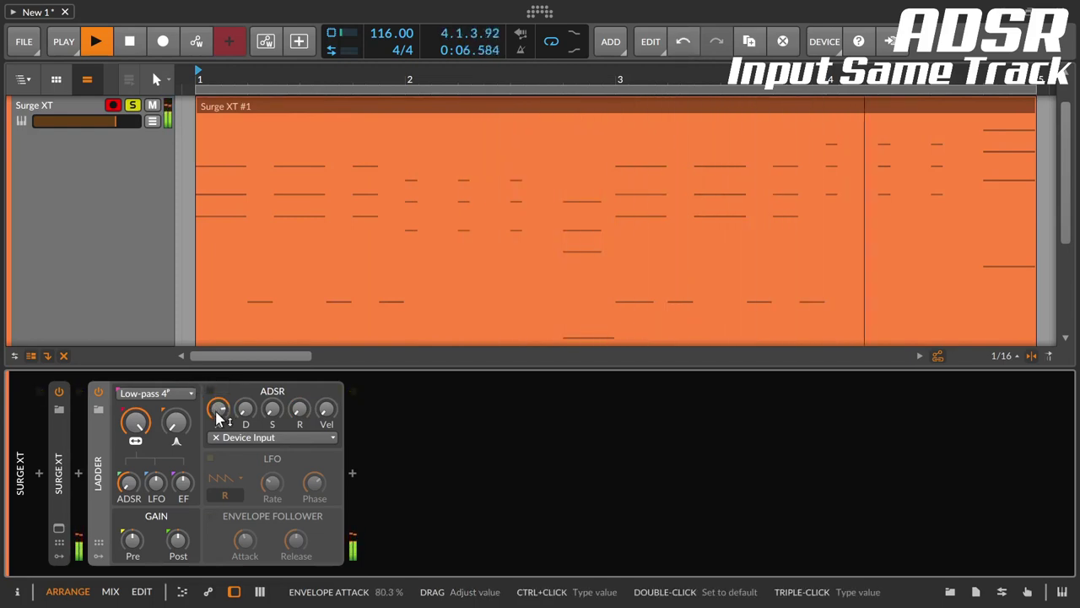
{"action": "left_click_drag", "start_coordinate": [217, 414], "coordinate": [219, 436]}
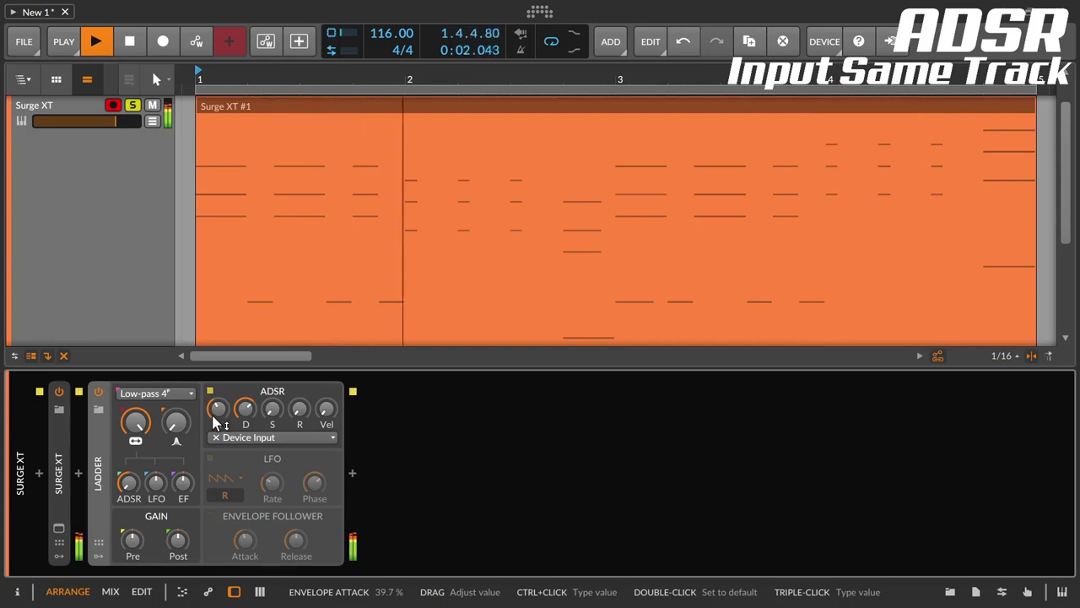
- Shorten the Ladder's envelope attack to about 18.3%, raise the release, and bring the decay to about 46%
{"action": "left_click_drag", "start_coordinate": [216, 422], "coordinate": [217, 415]}
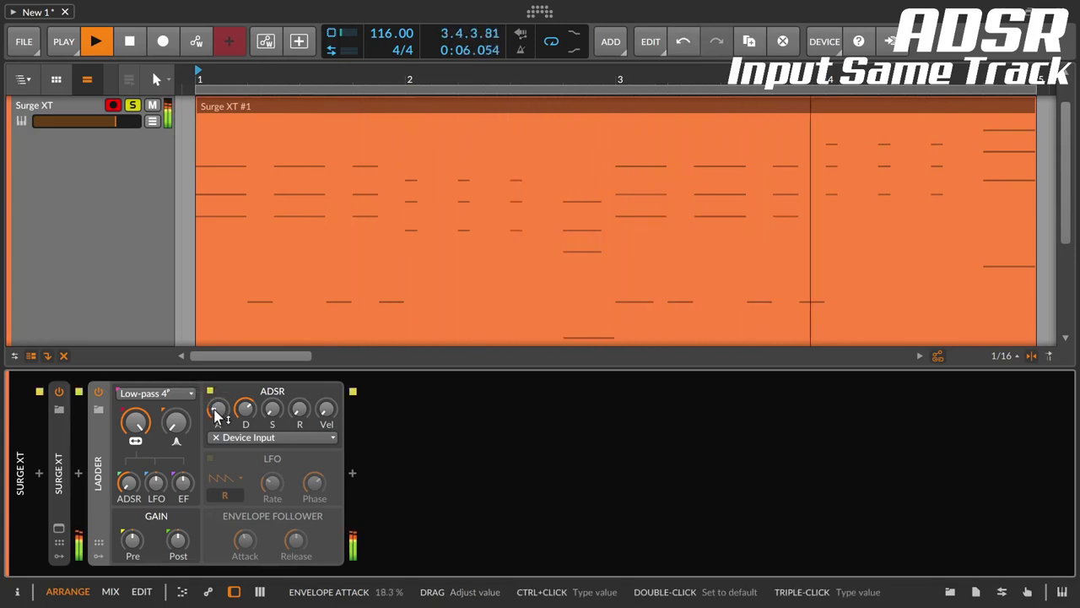
{"action": "left_click_drag", "start_coordinate": [245, 409], "coordinate": [245, 380]}
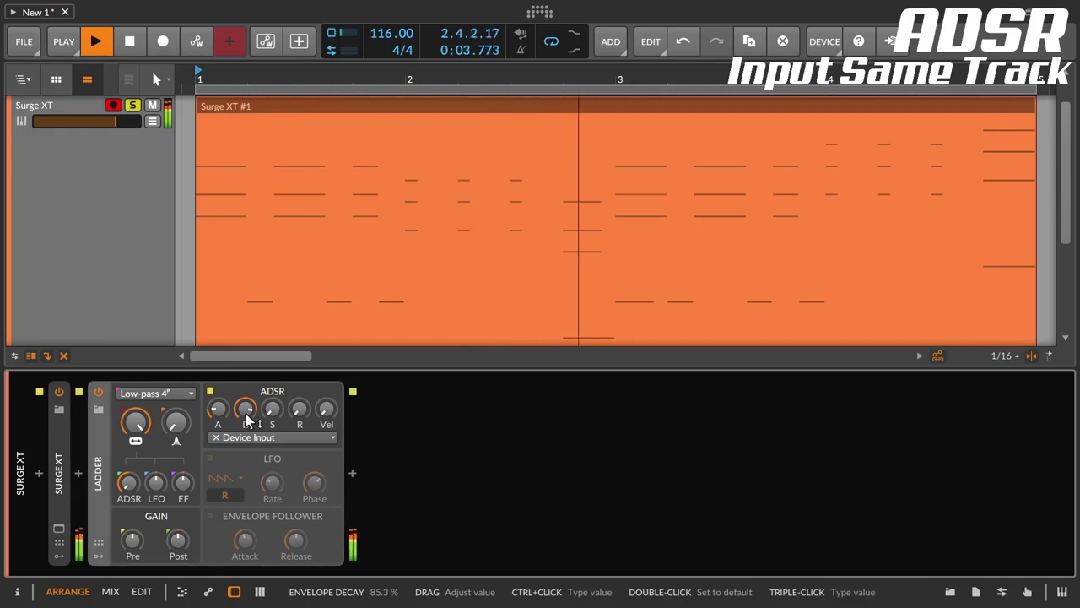
{"action": "left_click_drag", "start_coordinate": [298, 409], "coordinate": [299, 371]}
{"action": "left_click_drag", "start_coordinate": [245, 409], "coordinate": [248, 424]}
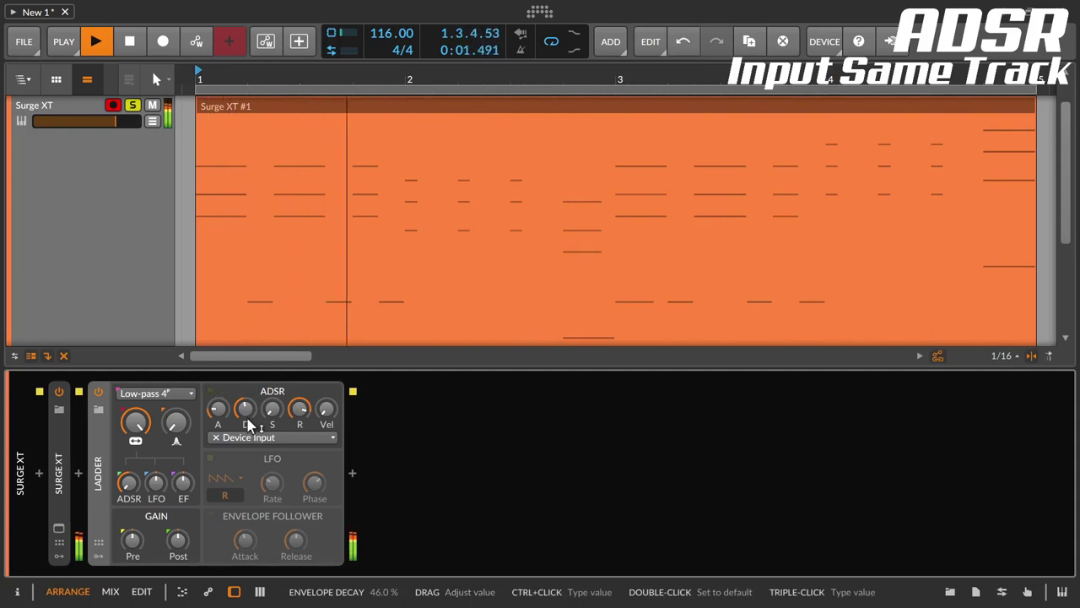
- Set the envelope sustain to about 65.3% and the attack to about 43.3% with a shorter decay, and stop playback
{"action": "left_click_drag", "start_coordinate": [248, 424], "coordinate": [222, 414]}
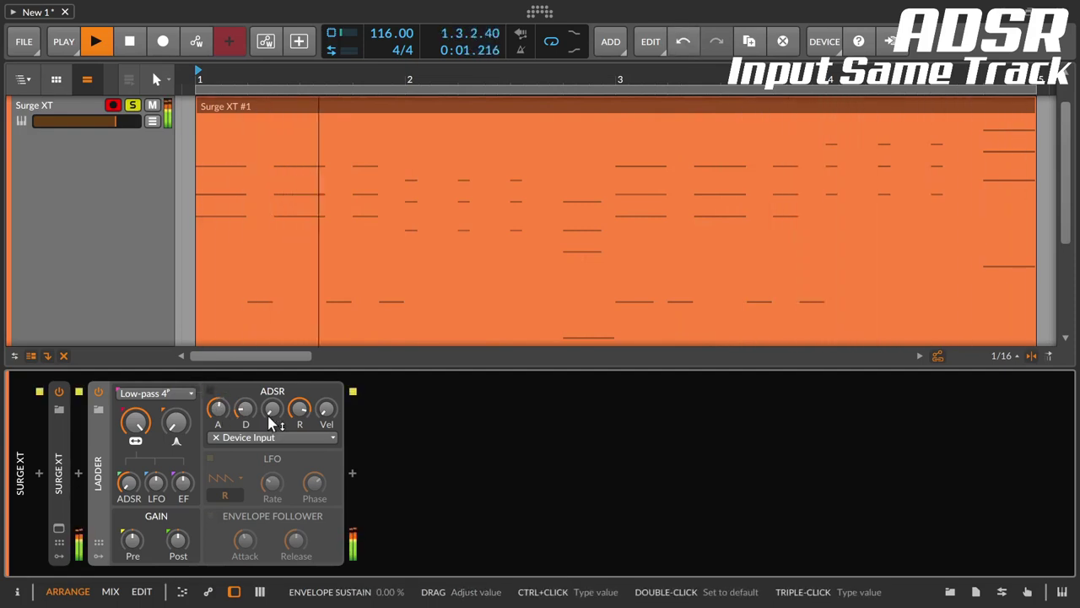
{"action": "left_click_drag", "start_coordinate": [219, 411], "coordinate": [272, 372]}
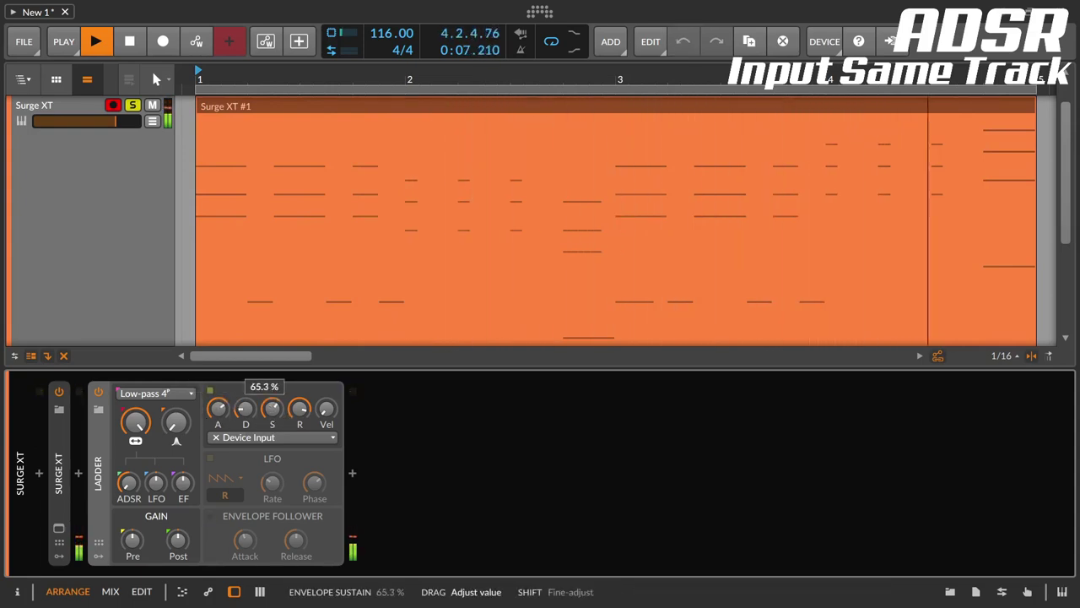
{"action": "left_click_drag", "start_coordinate": [271, 408], "coordinate": [272, 408]}
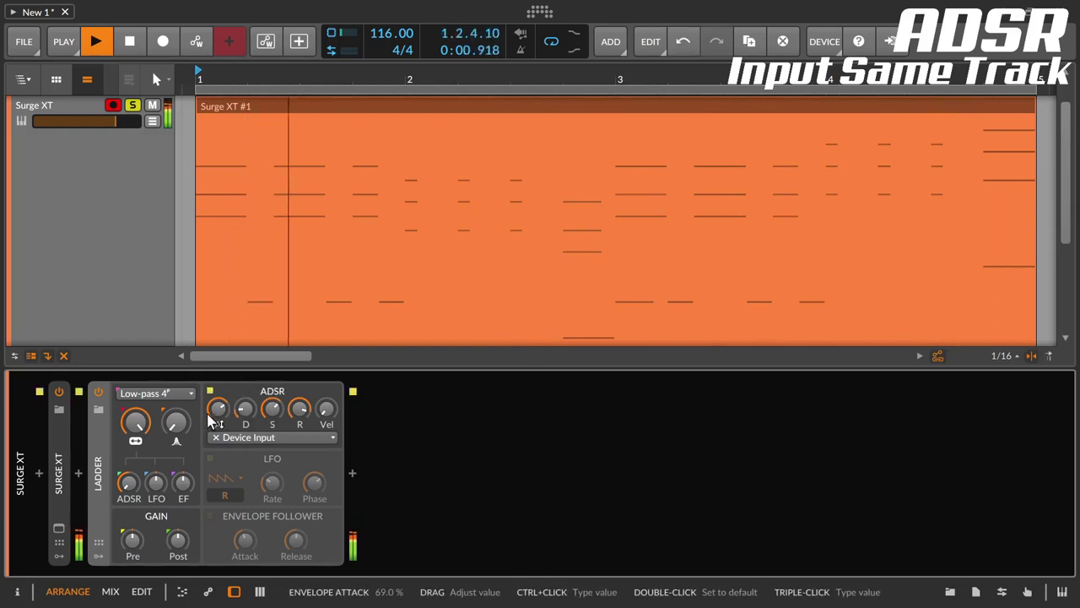
{"action": "left_click_drag", "start_coordinate": [211, 420], "coordinate": [223, 417]}
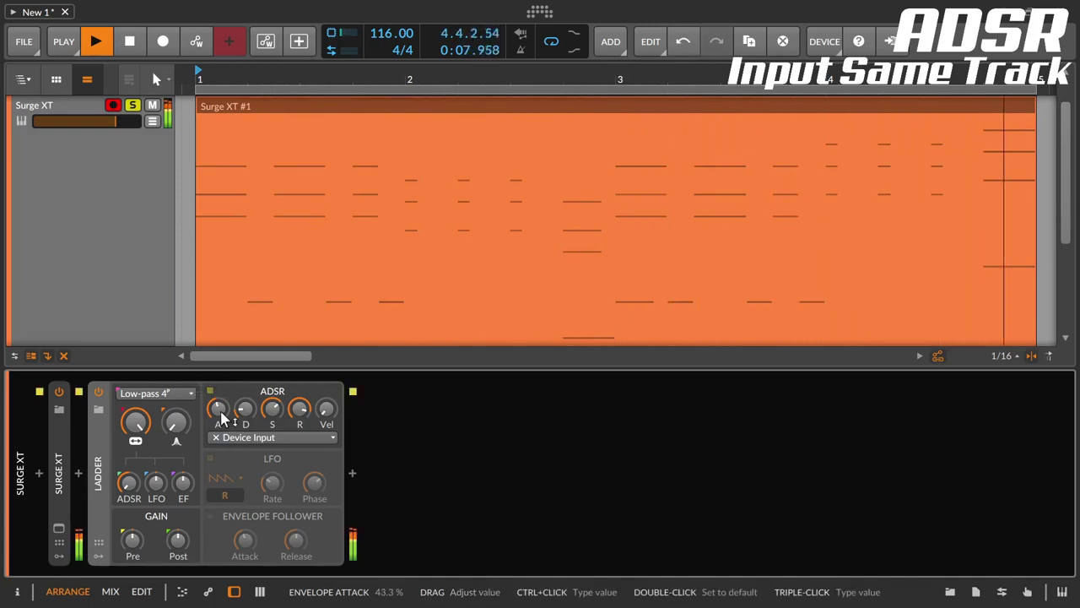
{"action": "left_click", "coordinate": [132, 43]}
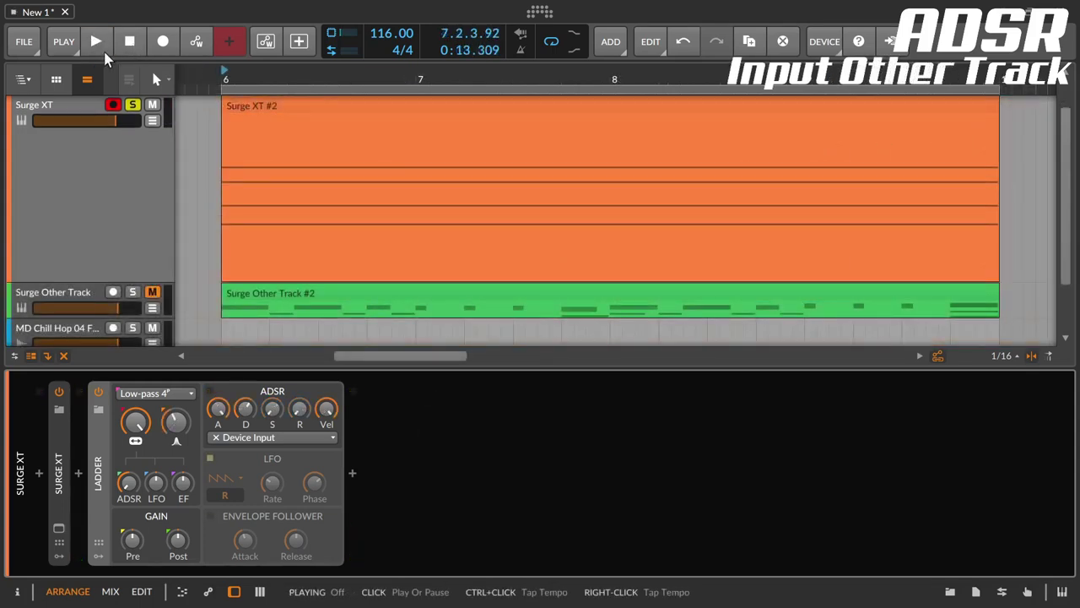
- Play the sustained-chord section, shorten the envelope attack, and set the ADSR's input source to Surge Other Track
{"action": "left_click", "coordinate": [95, 41]}
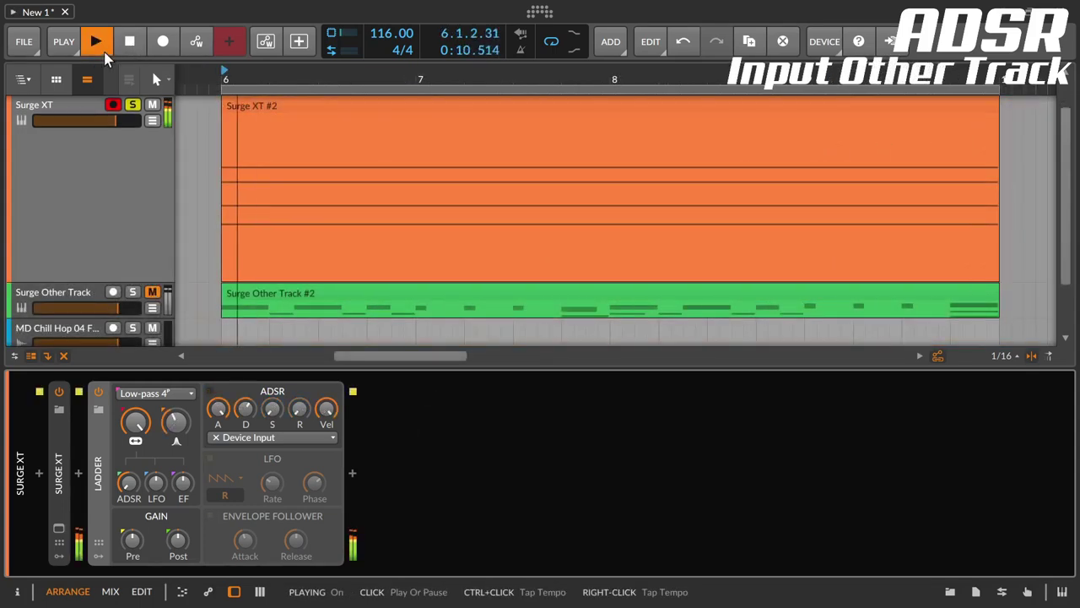
{"action": "left_click_drag", "start_coordinate": [128, 482], "coordinate": [129, 511]}
{"action": "mouse_move", "coordinate": [218, 409]}
{"action": "left_mouse_down"}
{"action": "mouse_move", "coordinate": [218, 433]}
{"action": "mouse_move", "coordinate": [218, 411]}
{"action": "left_mouse_up"}
{"action": "left_click", "coordinate": [243, 438]}
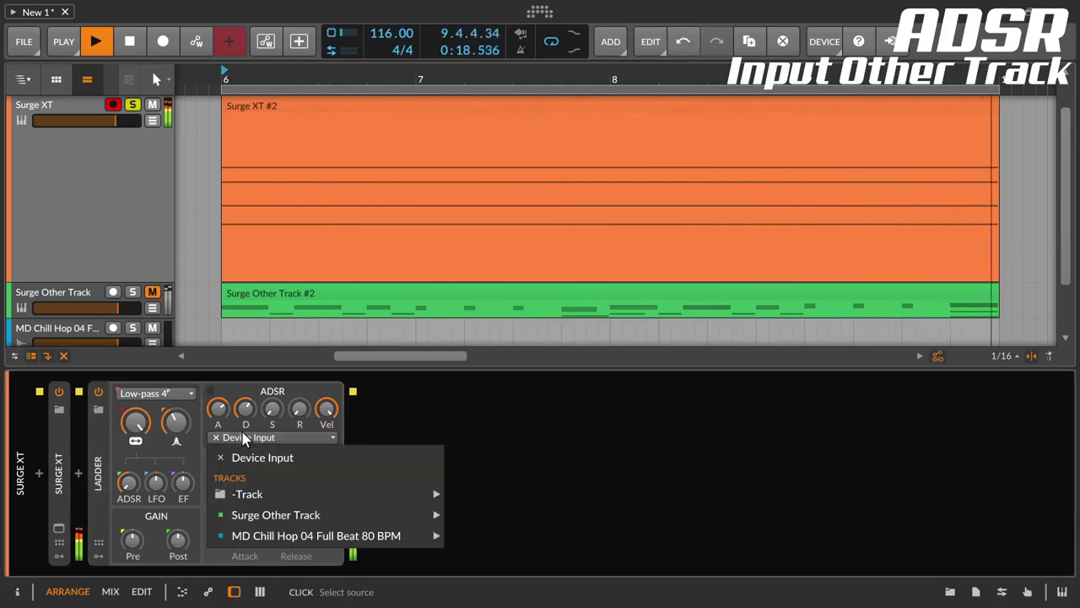
{"action": "mouse_move", "coordinate": [313, 521]}
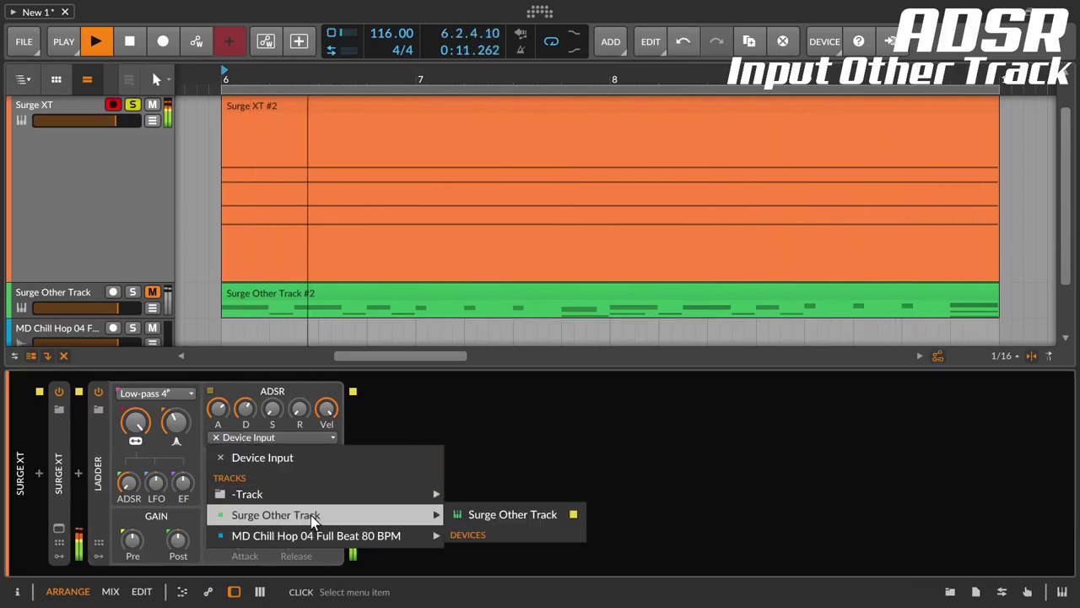
{"action": "left_click", "coordinate": [476, 516]}
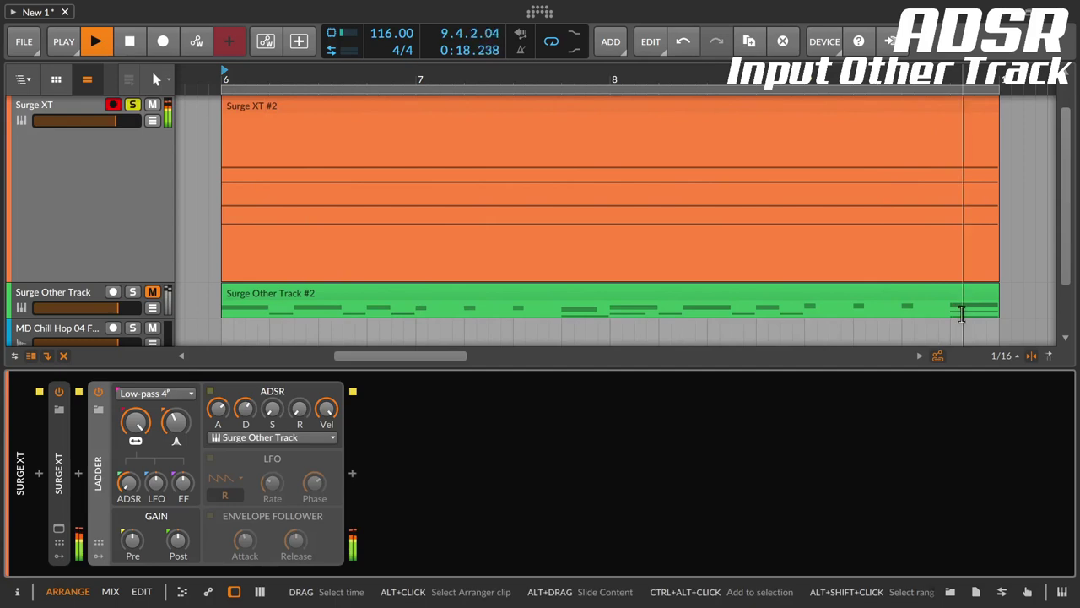
- Lower the filter frequency to about 2.93 kHz and retune the envelope to minimum attack and release with about 74% decay
{"action": "left_click_drag", "start_coordinate": [218, 410], "coordinate": [223, 439]}
{"action": "left_click_drag", "start_coordinate": [138, 421], "coordinate": [135, 443]}
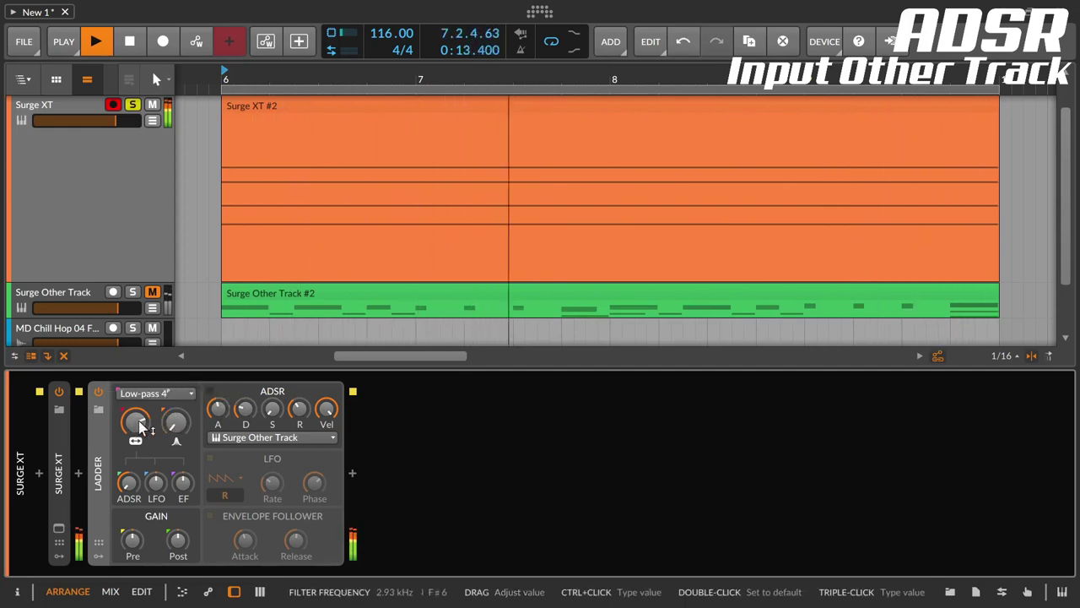
{"action": "mouse_move", "coordinate": [245, 410]}
{"action": "left_mouse_down"}
{"action": "mouse_move", "coordinate": [218, 418]}
{"action": "mouse_move", "coordinate": [245, 430]}
{"action": "mouse_move", "coordinate": [245, 380]}
{"action": "mouse_move", "coordinate": [220, 432]}
{"action": "mouse_move", "coordinate": [245, 397]}
{"action": "mouse_move", "coordinate": [243, 413]}
{"action": "left_mouse_up"}
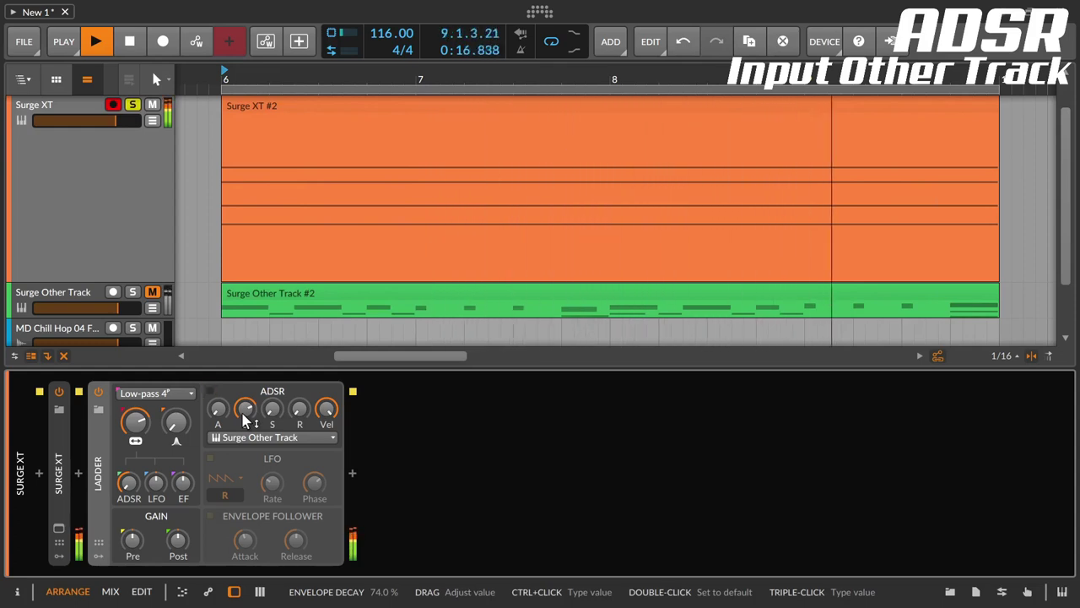
- Raise the envelope attack to about 63.7%, shorten the decay, and bring velocity sensitivity and release to their minimum
{"action": "left_click_drag", "start_coordinate": [245, 419], "coordinate": [217, 313]}
{"action": "left_click", "coordinate": [217, 421]}
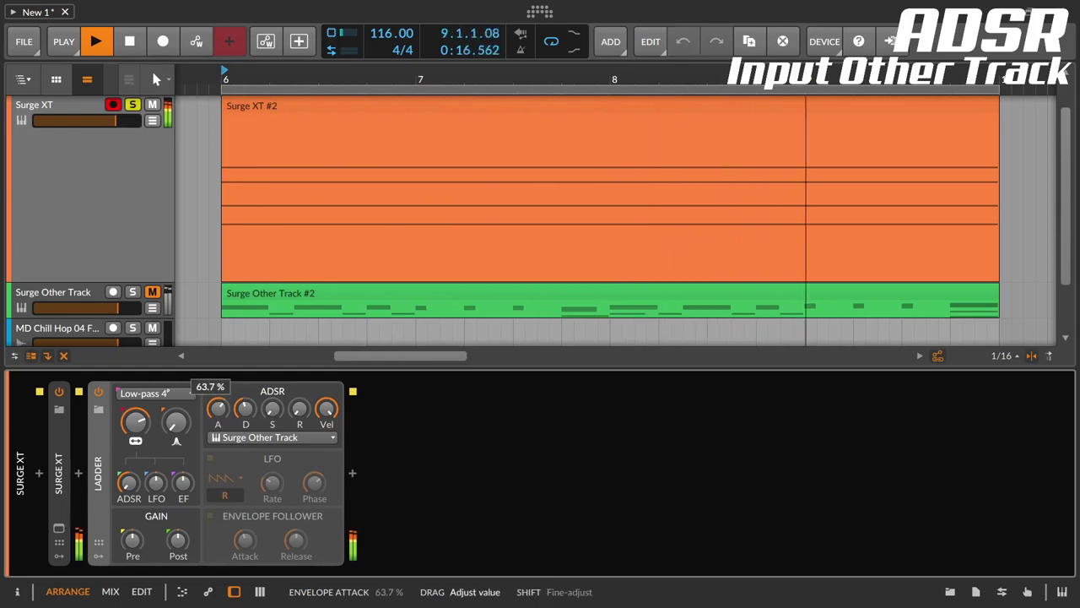
{"action": "left_click_drag", "start_coordinate": [245, 419], "coordinate": [298, 418]}
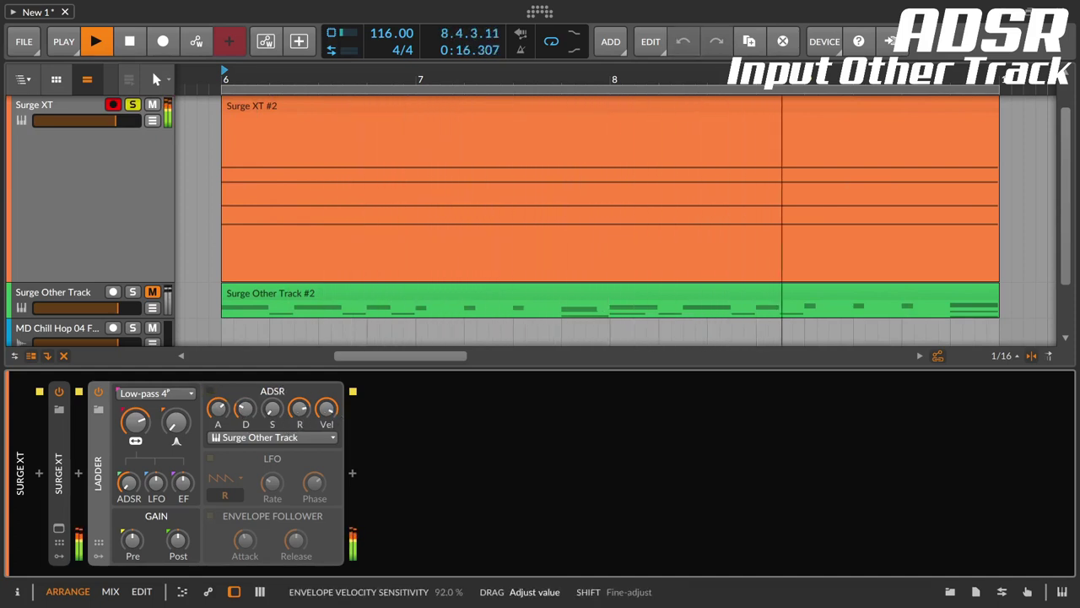
{"action": "left_click_drag", "start_coordinate": [305, 412], "coordinate": [305, 498]}
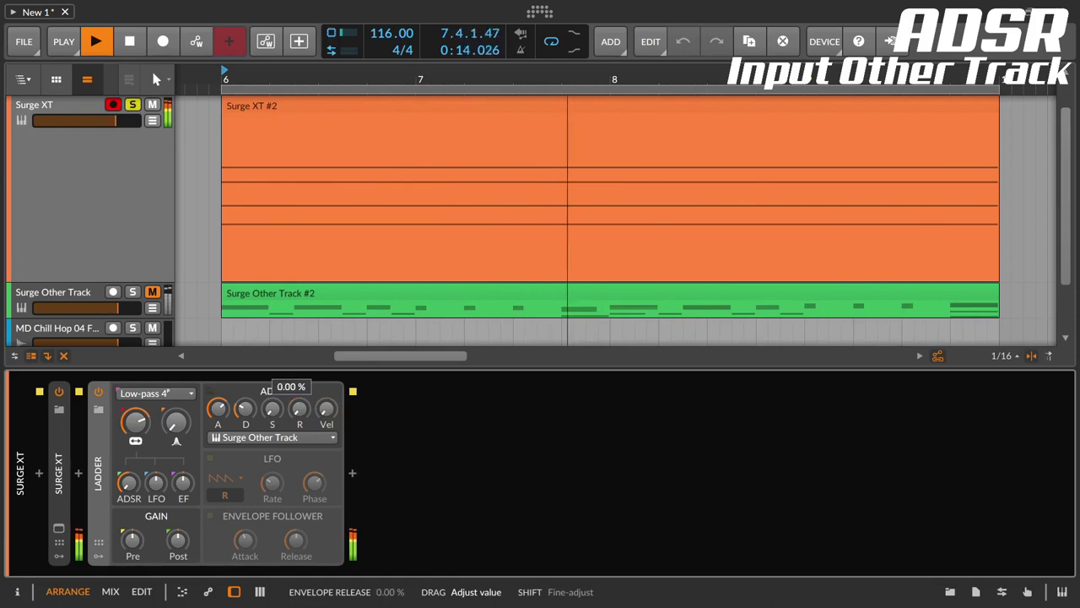
- Retune the envelope to about 56% attack and about 62.3% decay
{"action": "left_click_drag", "start_coordinate": [217, 410], "coordinate": [218, 402]}
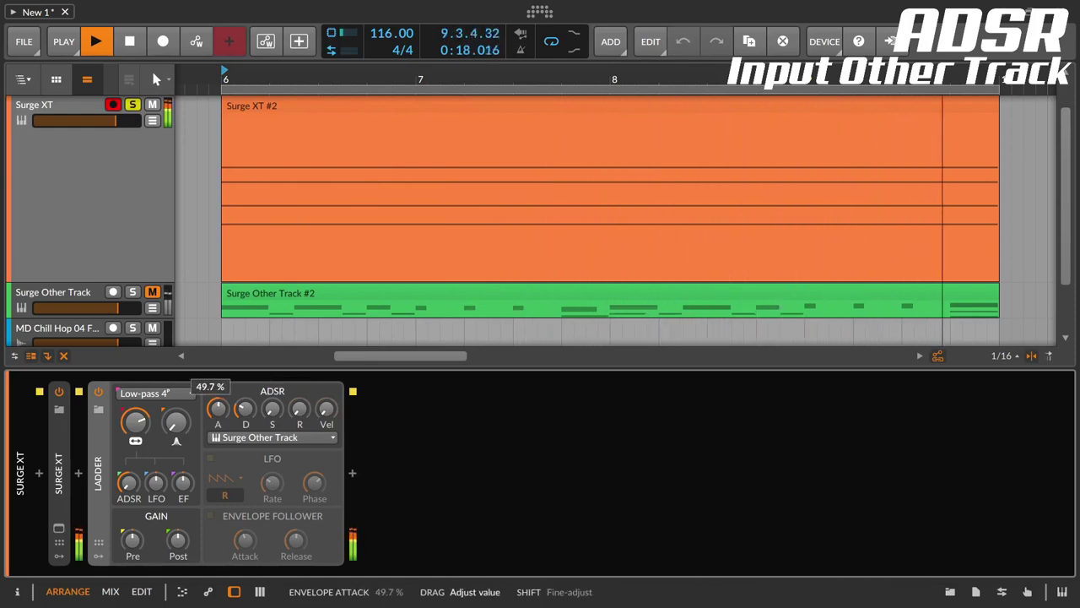
{"action": "left_click_drag", "start_coordinate": [217, 405], "coordinate": [245, 411]}
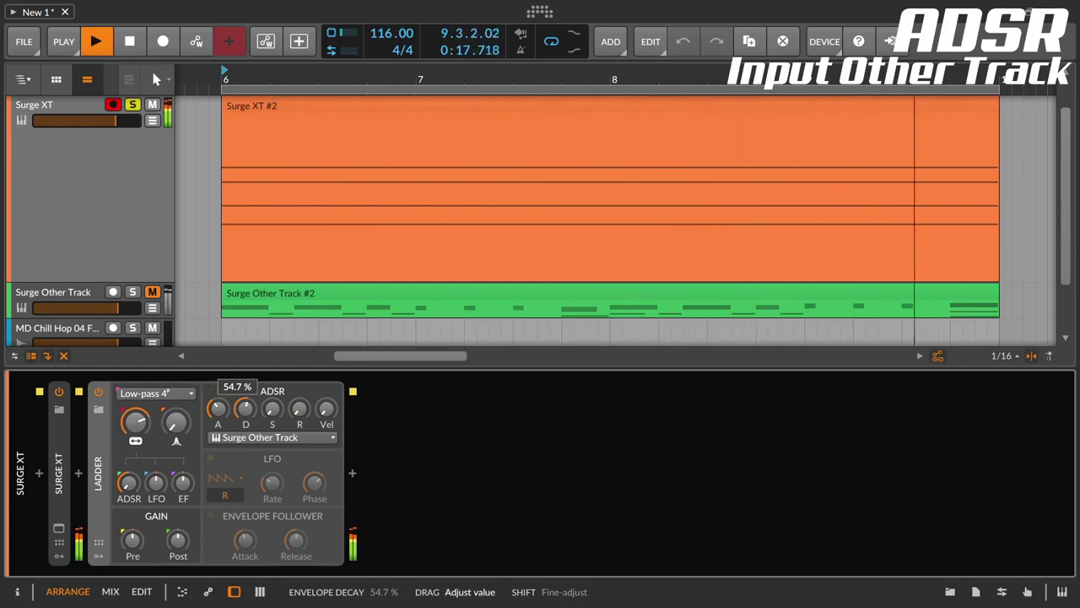
{"action": "left_click_drag", "start_coordinate": [245, 410], "coordinate": [217, 418]}
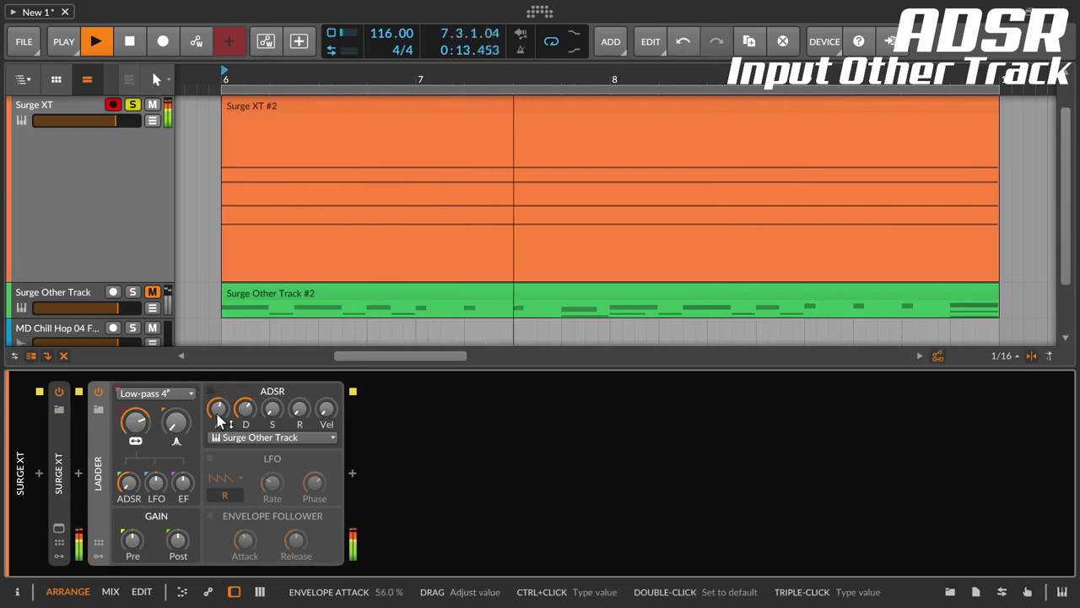
- Reduce the envelope attack to its minimum, raise the sustain, and stop playback
{"action": "double_click", "coordinate": [218, 417]}
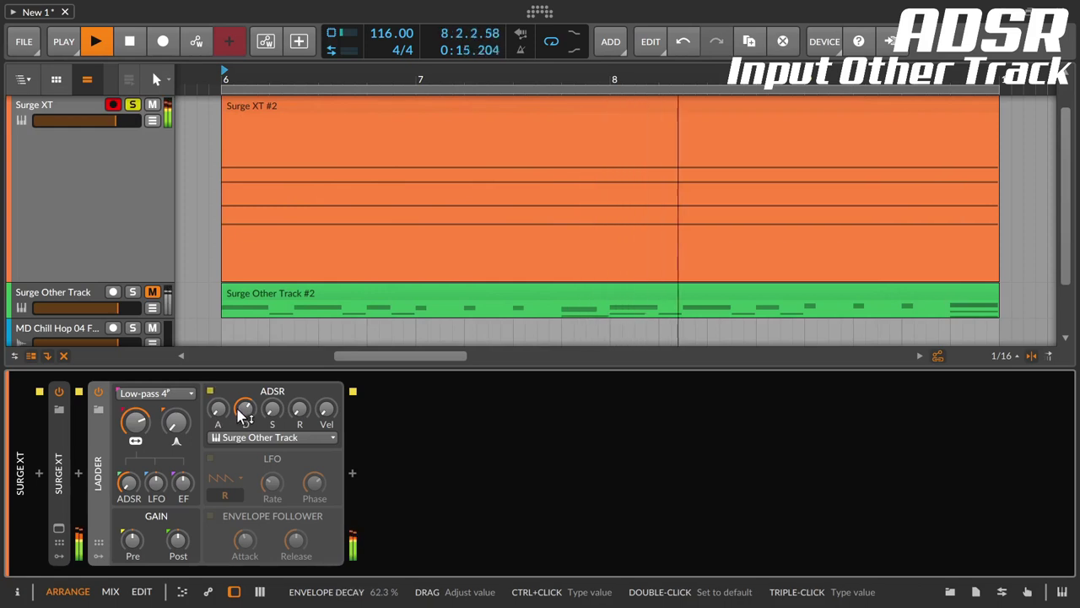
{"action": "mouse_move", "coordinate": [271, 411]}
{"action": "left_mouse_down"}
{"action": "mouse_move", "coordinate": [272, 455]}
{"action": "mouse_move", "coordinate": [271, 405]}
{"action": "mouse_move", "coordinate": [271, 418]}
{"action": "left_mouse_up"}
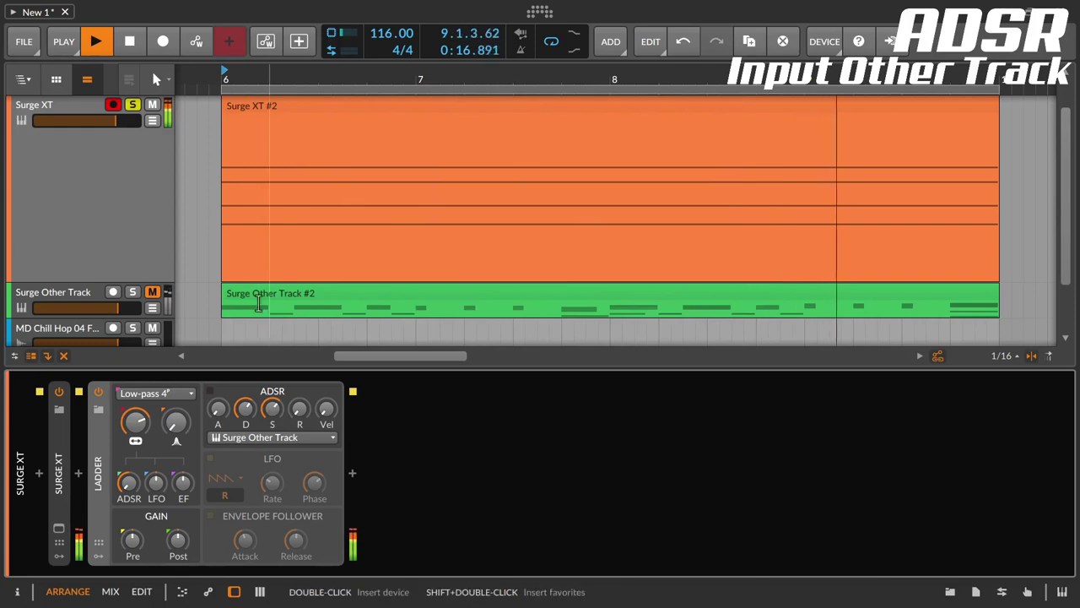
{"action": "left_click", "coordinate": [132, 44]}
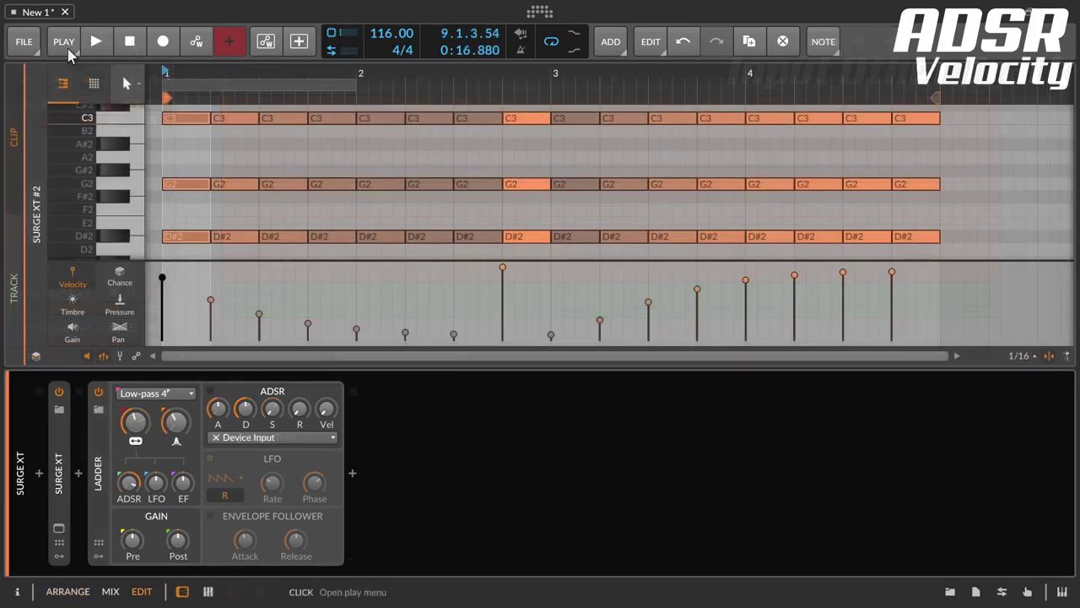
- Play the clip with varied note velocities, raise the ADSR amount, and turn the envelope's velocity sensitivity fully up
{"action": "left_click", "coordinate": [97, 43]}
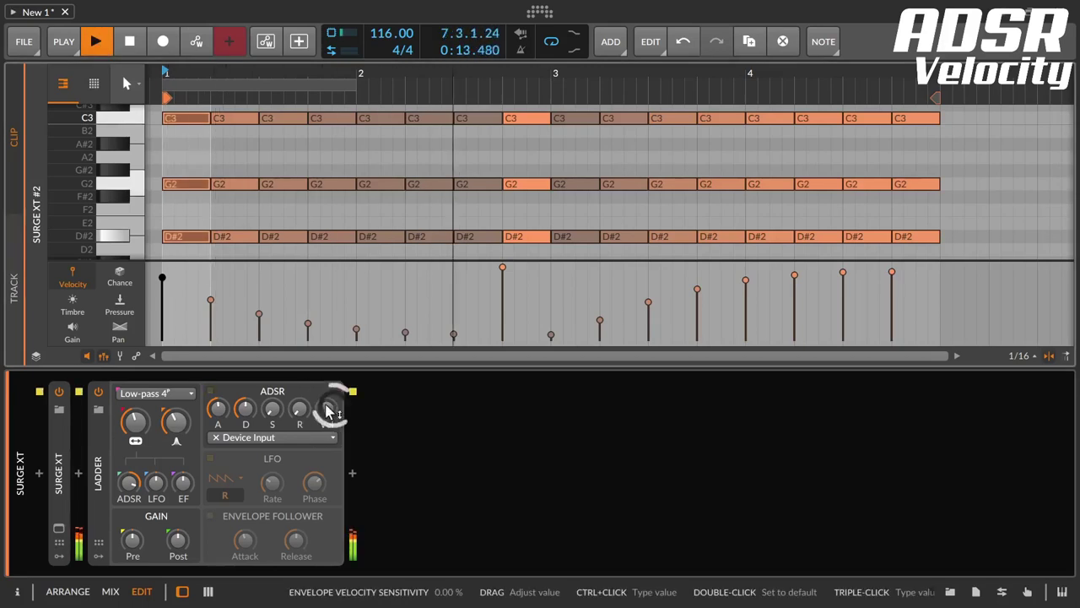
{"action": "left_click_drag", "start_coordinate": [132, 489], "coordinate": [132, 477]}
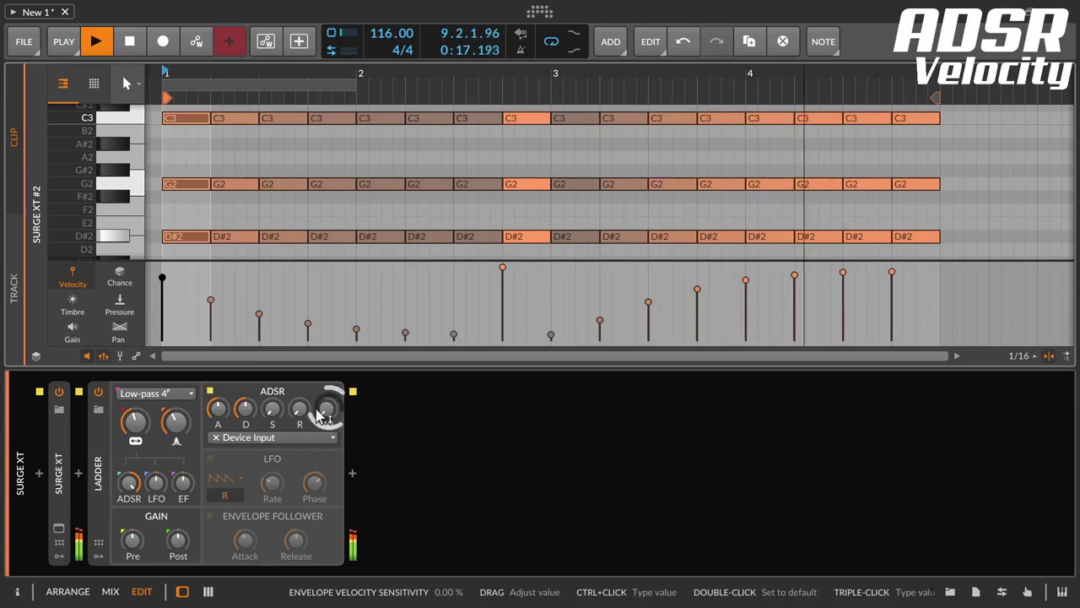
{"action": "left_click_drag", "start_coordinate": [327, 411], "coordinate": [328, 363]}
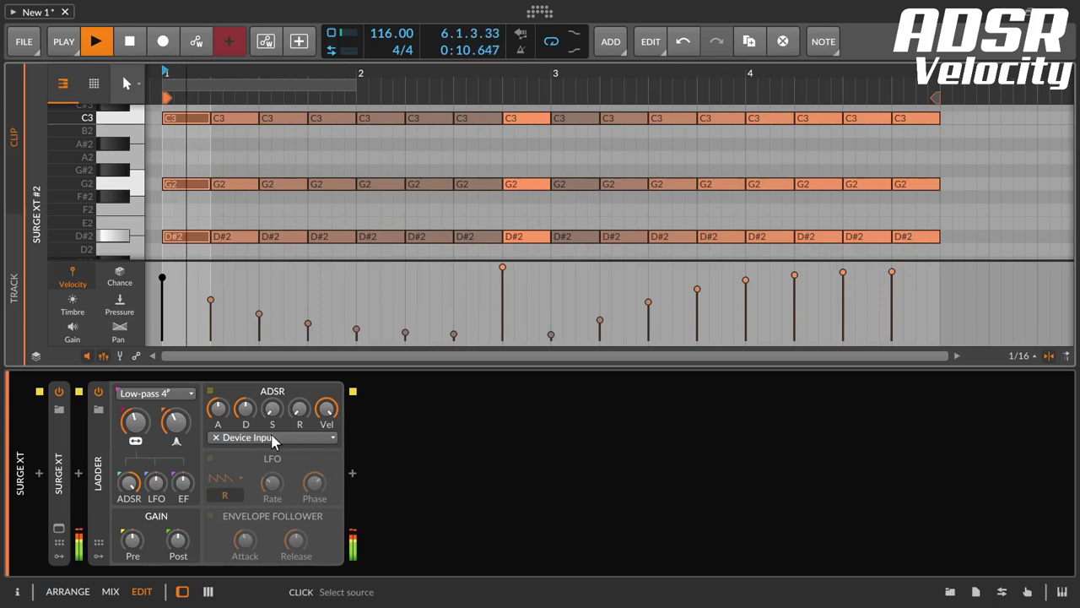
- Shorten the envelope attack and raise the release to about 80%
{"action": "mouse_move", "coordinate": [240, 411]}
{"action": "left_mouse_down"}
{"action": "mouse_move", "coordinate": [240, 439]}
{"action": "mouse_move", "coordinate": [217, 424]}
{"action": "mouse_move", "coordinate": [246, 405]}
{"action": "mouse_move", "coordinate": [217, 440]}
{"action": "mouse_move", "coordinate": [227, 424]}
{"action": "left_mouse_up"}
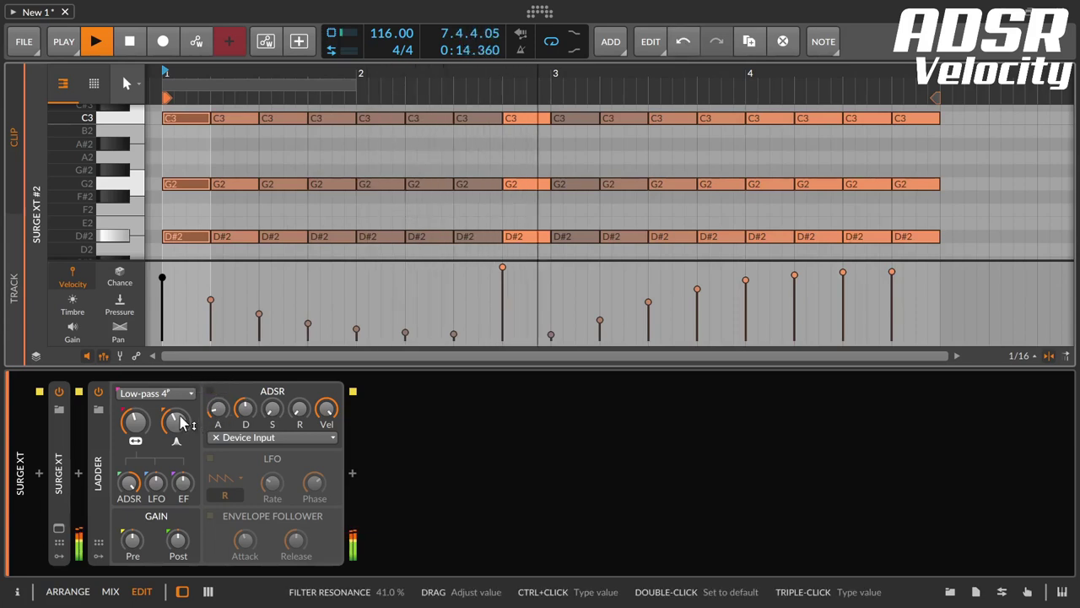
{"action": "left_click_drag", "start_coordinate": [301, 416], "coordinate": [302, 349]}
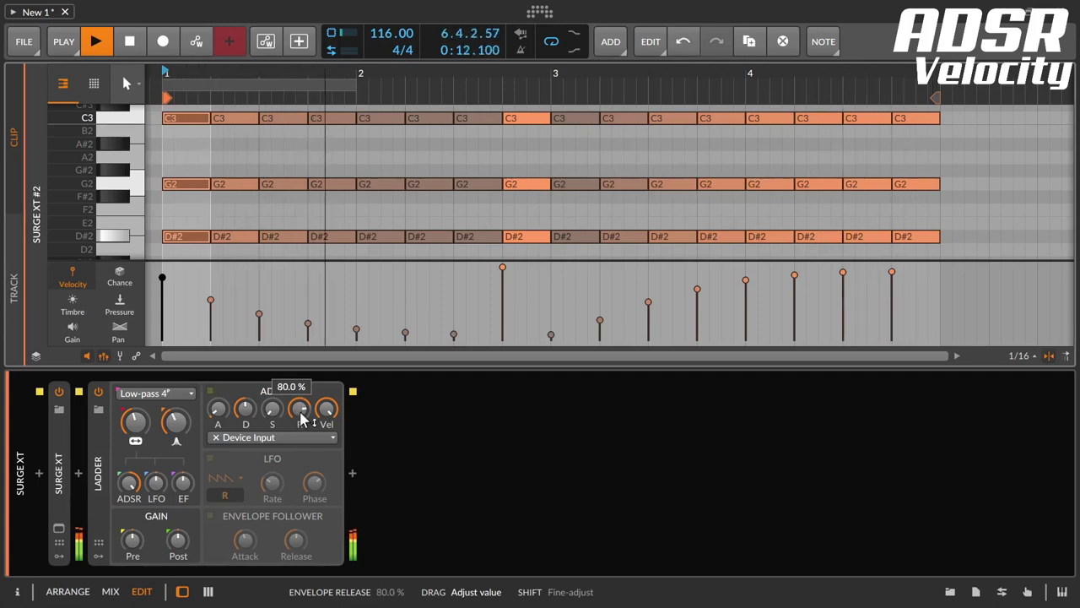
{"action": "left_click_drag", "start_coordinate": [301, 417], "coordinate": [299, 422]}
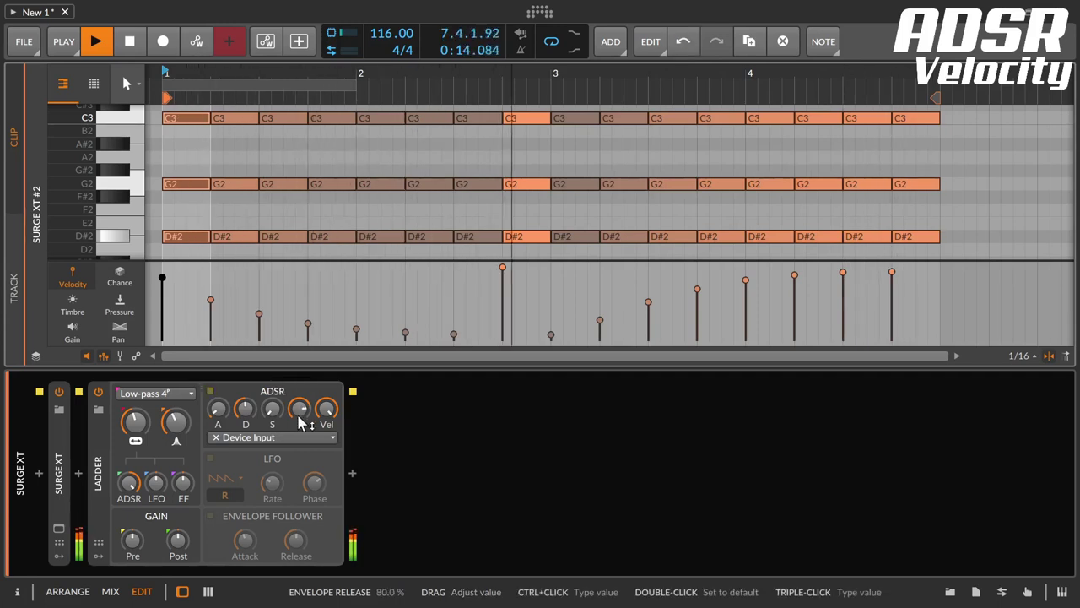
- Raise the envelope sustain to slightly above 63.3% and reduce the release to its minimum
{"action": "left_click_drag", "start_coordinate": [271, 410], "coordinate": [272, 376]}
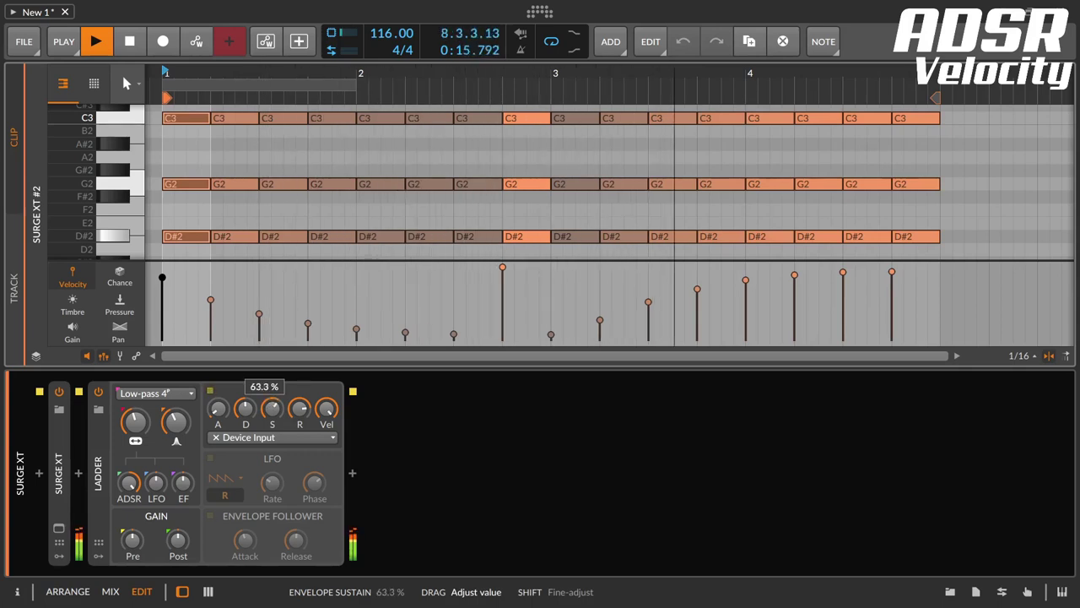
{"action": "left_click_drag", "start_coordinate": [272, 371], "coordinate": [272, 369]}
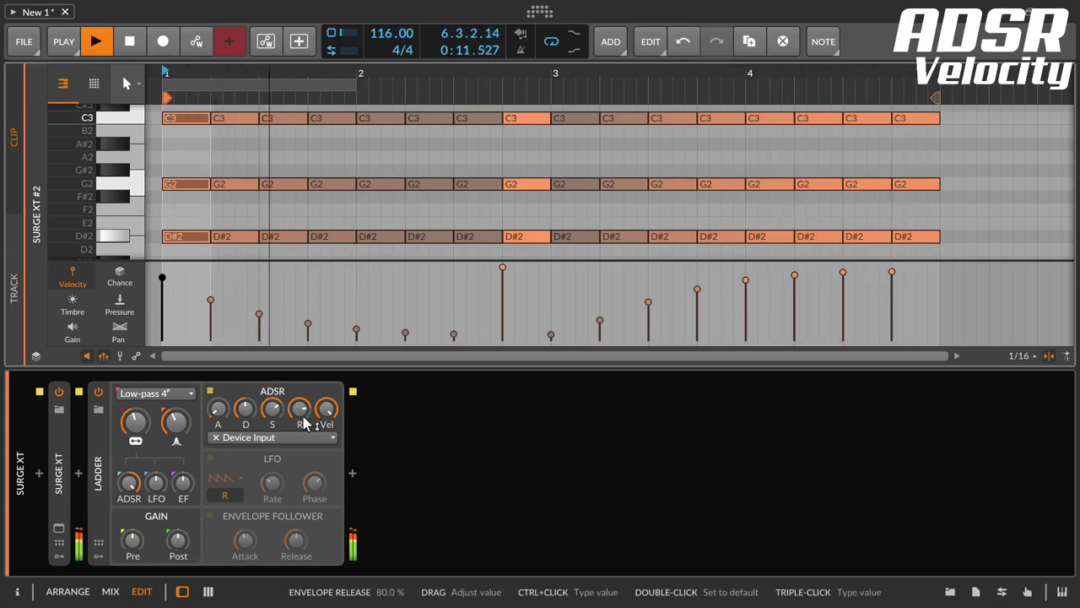
{"action": "left_click_drag", "start_coordinate": [297, 420], "coordinate": [297, 471]}
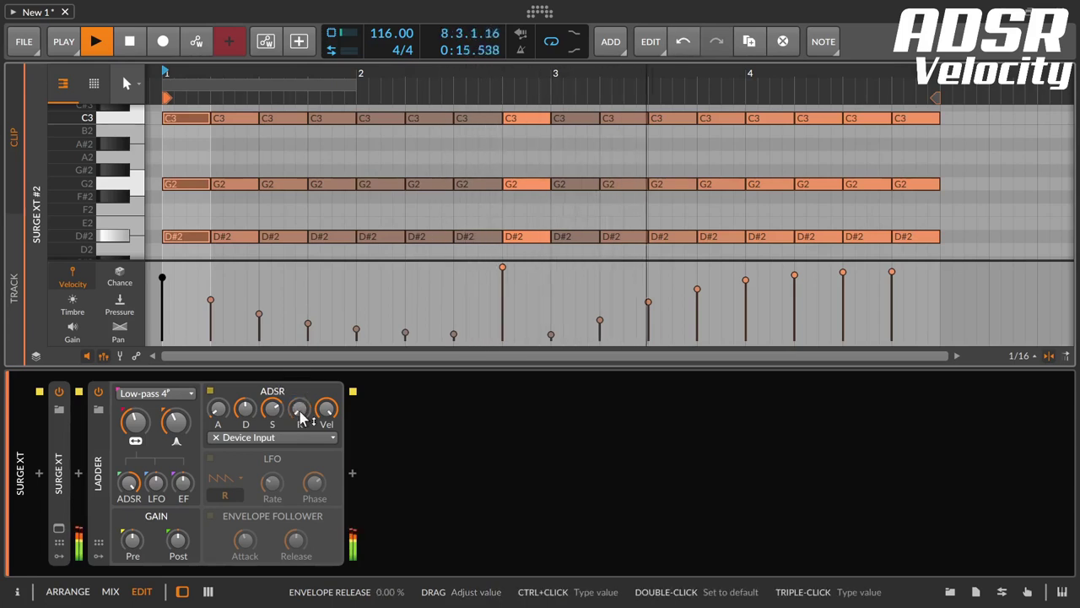
- Lengthen the decay with sustain at minimum, turn the ADSR amount down to negative, and set the filter frequency to about 706 Hz
{"action": "mouse_move", "coordinate": [243, 418]}
{"action": "left_mouse_down"}
{"action": "mouse_move", "coordinate": [268, 438]}
{"action": "mouse_move", "coordinate": [269, 462]}
{"action": "mouse_move", "coordinate": [245, 403]}
{"action": "left_mouse_up"}
{"action": "left_click_drag", "start_coordinate": [128, 486], "coordinate": [128, 543]}
{"action": "left_click_drag", "start_coordinate": [142, 414], "coordinate": [142, 401]}
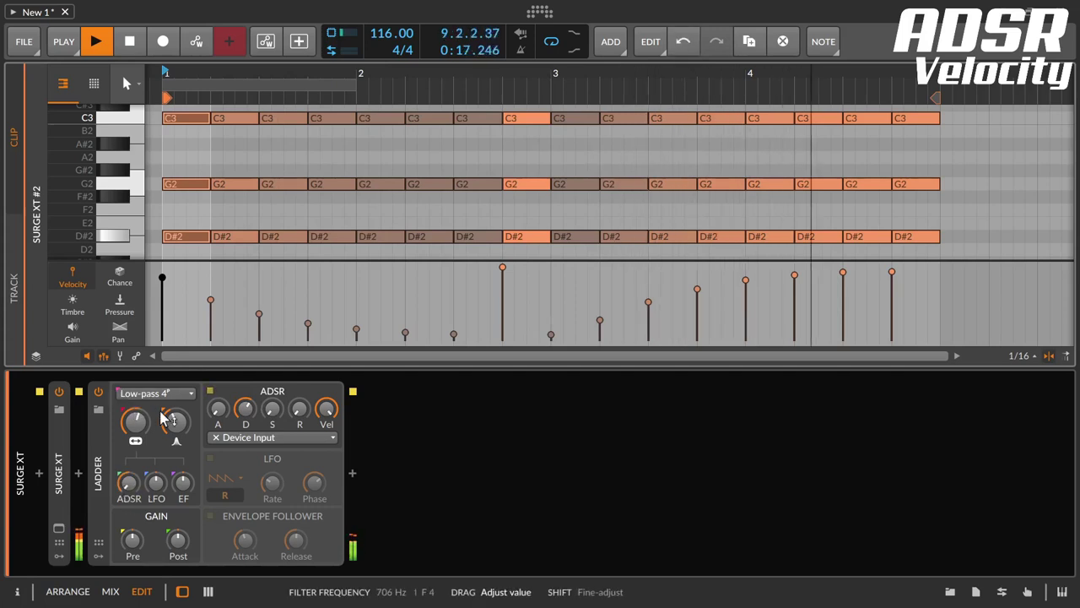
- Reshape the envelope with a longer attack, minimum decay and about 88.3% release
{"action": "left_click_drag", "start_coordinate": [218, 411], "coordinate": [218, 371]}
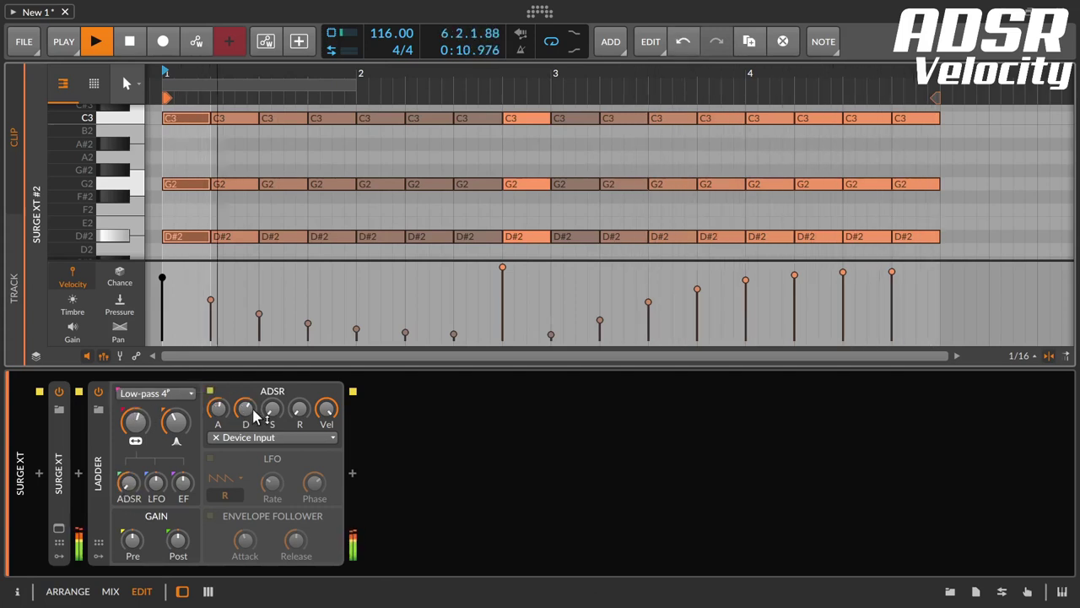
{"action": "left_click_drag", "start_coordinate": [218, 414], "coordinate": [218, 417]}
{"action": "mouse_move", "coordinate": [300, 414]}
{"action": "left_mouse_down"}
{"action": "mouse_move", "coordinate": [299, 348]}
{"action": "mouse_move", "coordinate": [302, 400]}
{"action": "left_mouse_up"}
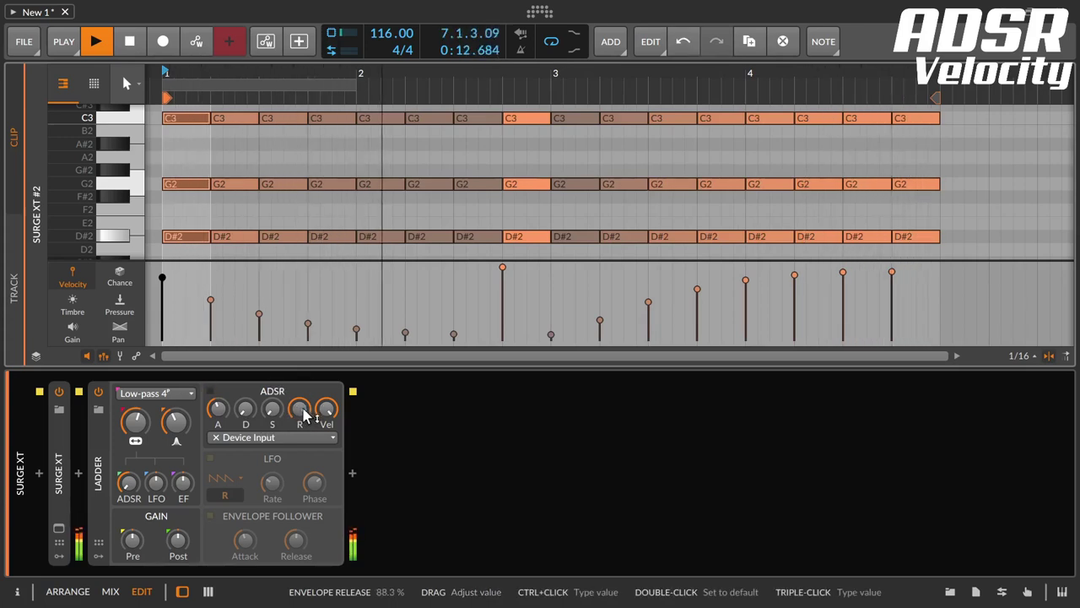
- Raise the filter frequency and set the envelope to about 62% attack, 31% decay and minimum release
{"action": "left_click_drag", "start_coordinate": [246, 411], "coordinate": [218, 413]}
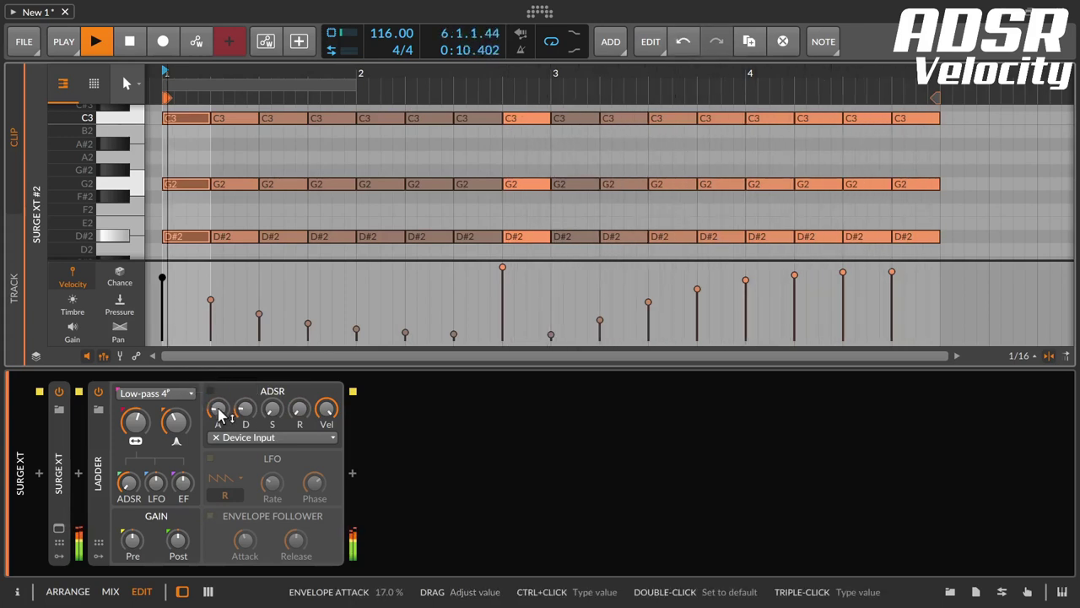
{"action": "left_click_drag", "start_coordinate": [135, 420], "coordinate": [135, 407]}
{"action": "left_click_drag", "start_coordinate": [218, 411], "coordinate": [217, 409]}
{"action": "left_click_drag", "start_coordinate": [246, 409], "coordinate": [246, 419]}
{"action": "left_click_drag", "start_coordinate": [218, 409], "coordinate": [219, 393]}
{"action": "left_click_drag", "start_coordinate": [148, 414], "coordinate": [149, 401]}
{"action": "left_click_drag", "start_coordinate": [245, 410], "coordinate": [244, 393]}
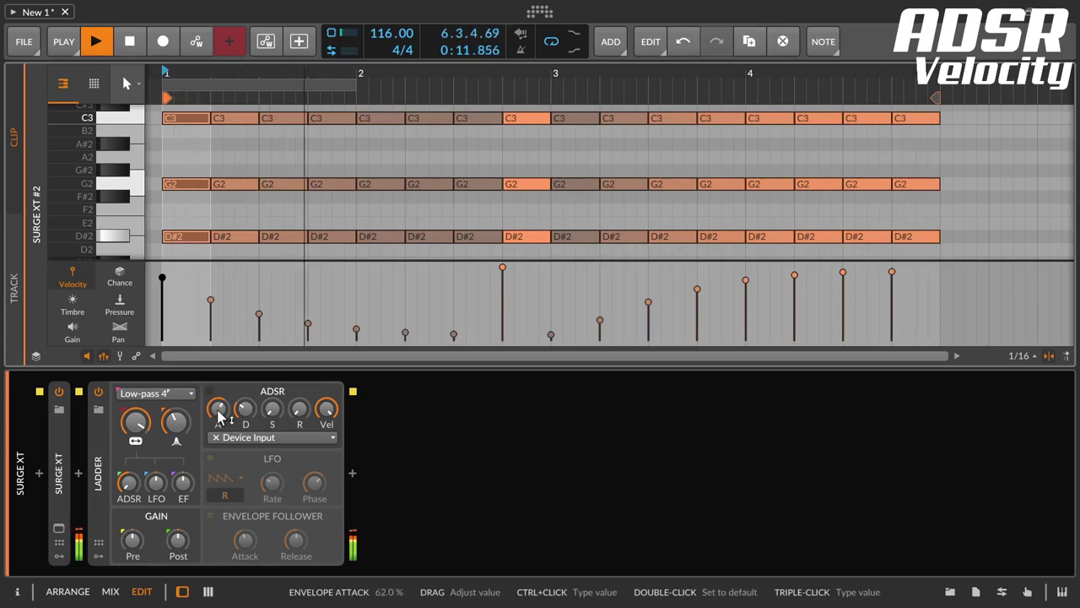
- Set the envelope decay to minimum and sustain to 100%, trying attack values of 77%, 0% and 58.7%
{"action": "left_click_drag", "start_coordinate": [218, 412], "coordinate": [218, 380]}
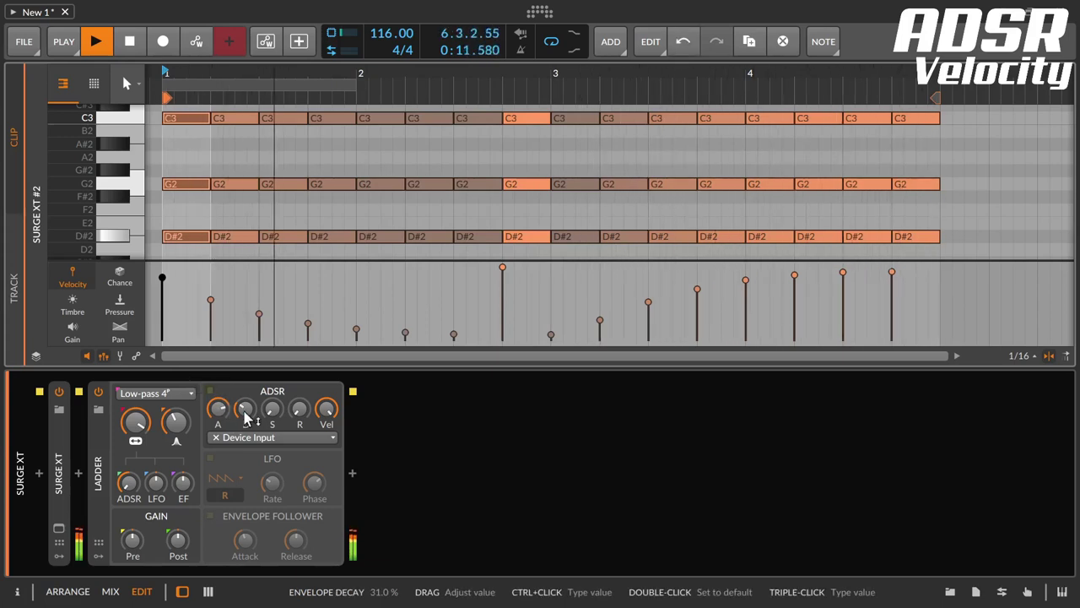
{"action": "left_click_drag", "start_coordinate": [245, 415], "coordinate": [245, 432]}
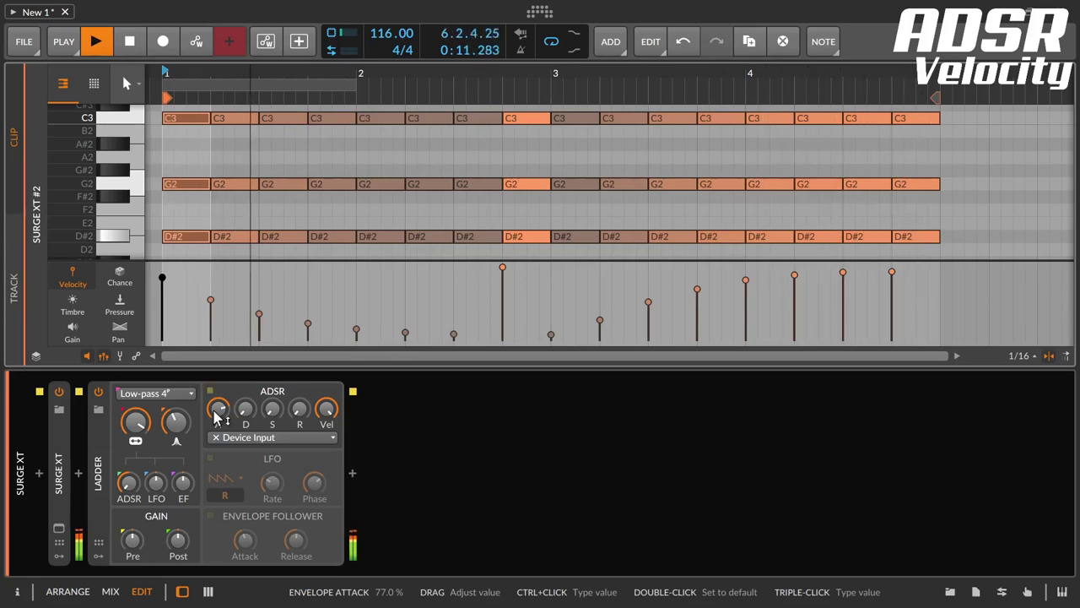
{"action": "left_click_drag", "start_coordinate": [217, 413], "coordinate": [278, 415]}
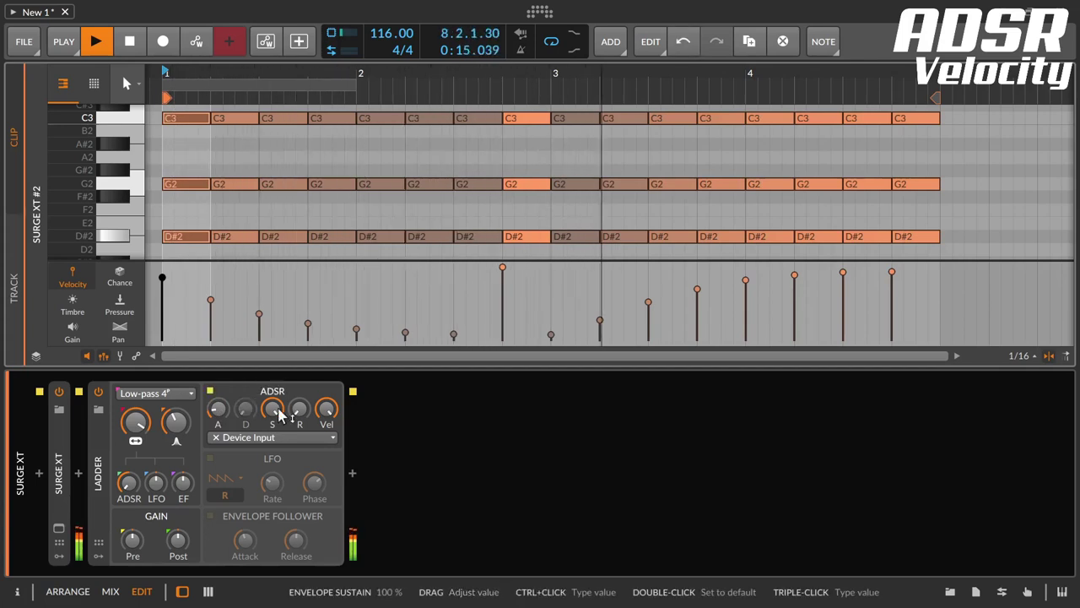
{"action": "left_click_drag", "start_coordinate": [216, 409], "coordinate": [214, 417]}
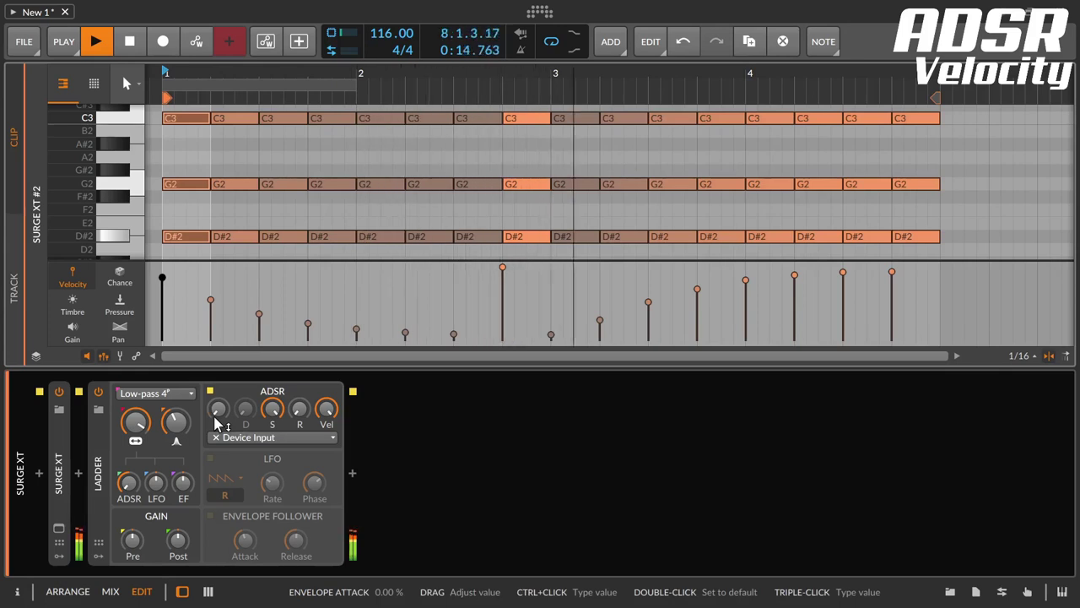
{"action": "left_click_drag", "start_coordinate": [218, 422], "coordinate": [217, 371]}
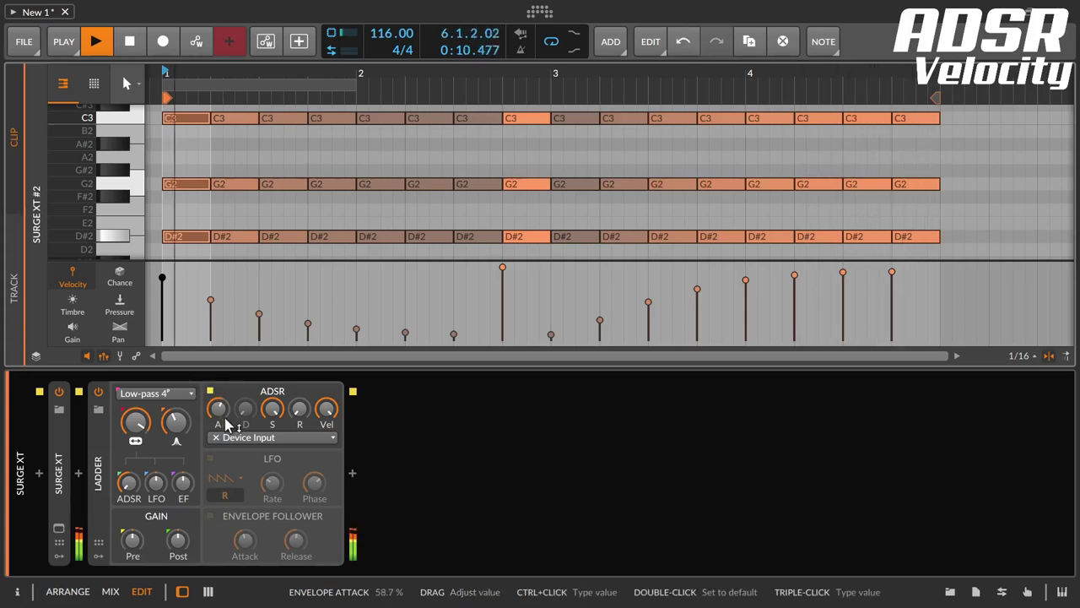
- Lower the envelope sustain to minimum, shorten the attack, and set release to 87% and decay to about 57.7%
{"action": "left_click_drag", "start_coordinate": [244, 410], "coordinate": [249, 445]}
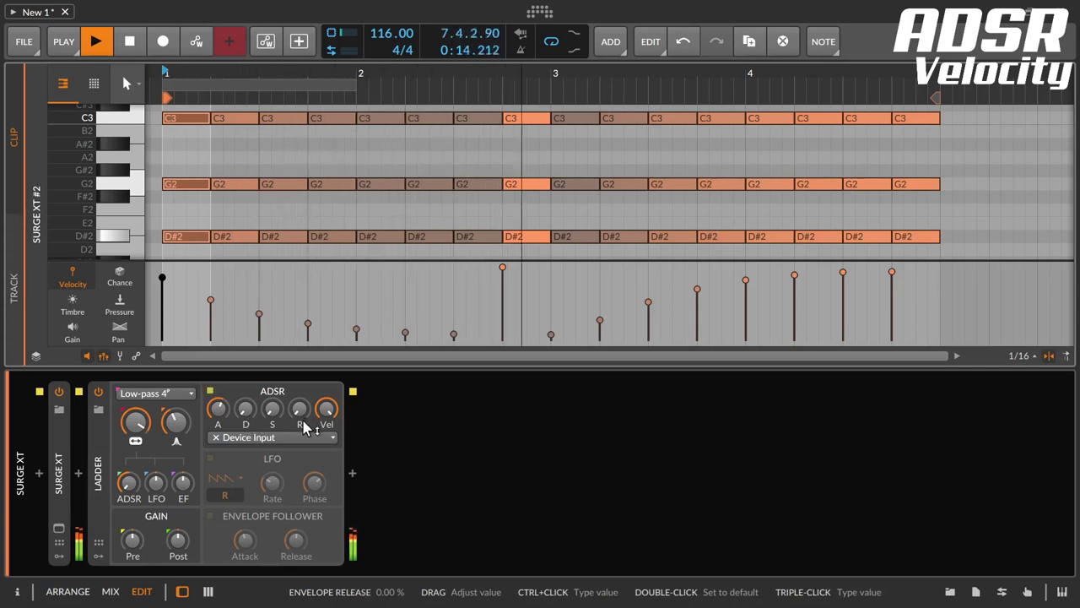
{"action": "left_click_drag", "start_coordinate": [304, 420], "coordinate": [303, 344]}
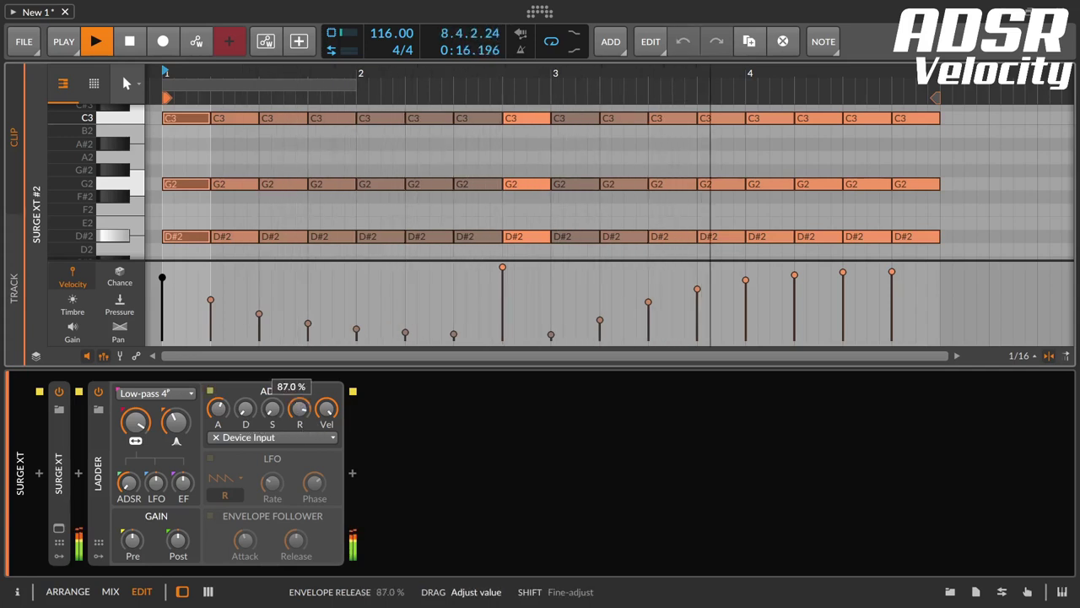
{"action": "left_click_drag", "start_coordinate": [218, 409], "coordinate": [218, 375]}
{"action": "left_click_drag", "start_coordinate": [234, 418], "coordinate": [233, 400]}
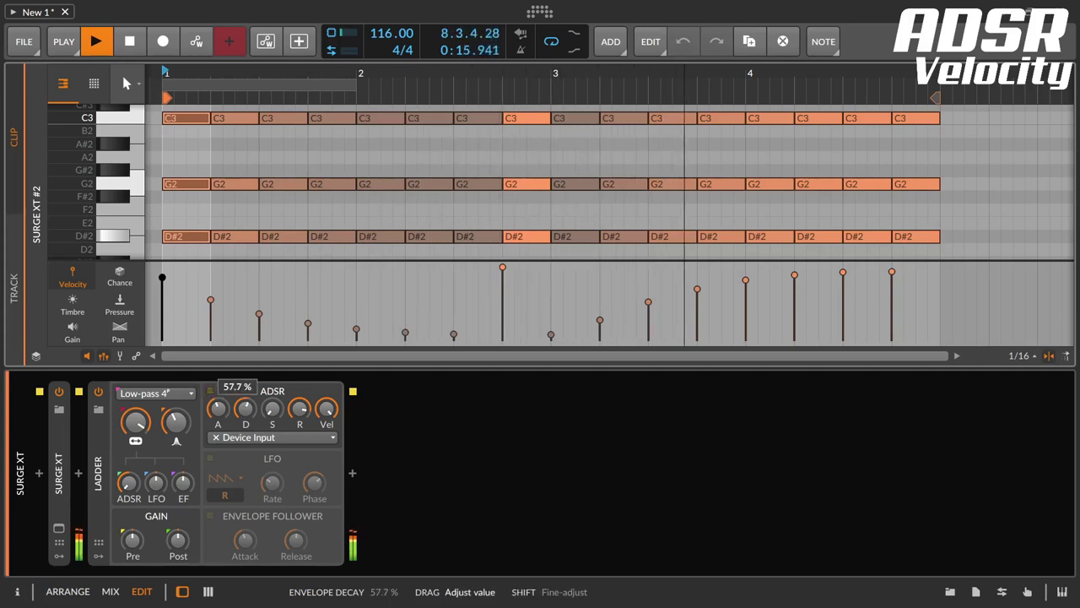
- Shorten the envelope attack further with a long decay and minimum release, and stop playback
{"action": "left_click_drag", "start_coordinate": [245, 417], "coordinate": [221, 415]}
{"action": "left_click_drag", "start_coordinate": [293, 412], "coordinate": [294, 472]}
{"action": "left_click_drag", "start_coordinate": [244, 415], "coordinate": [244, 419]}
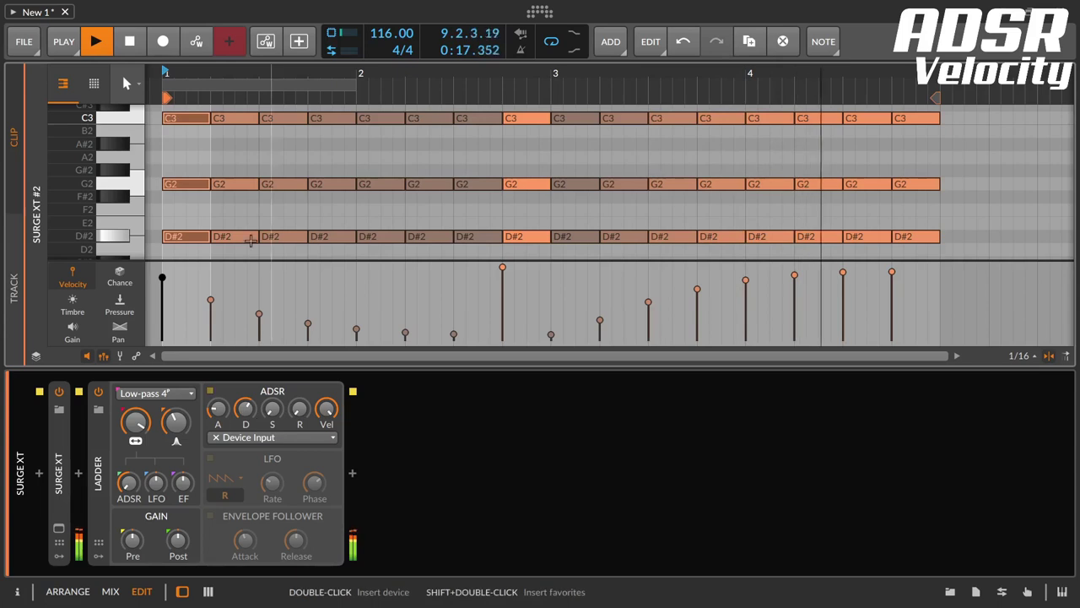
{"action": "left_click", "coordinate": [130, 47]}
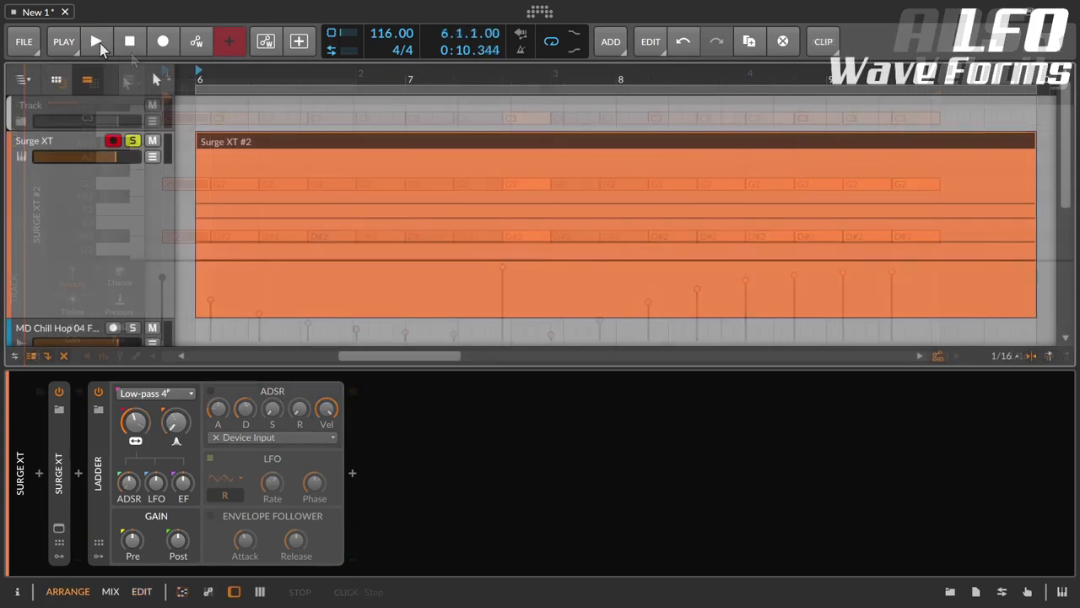
- Start playback of the Surge XT clip and raise the Ladder's LFO modulation amount with a Triangle waveshape
{"action": "left_click", "coordinate": [97, 42]}
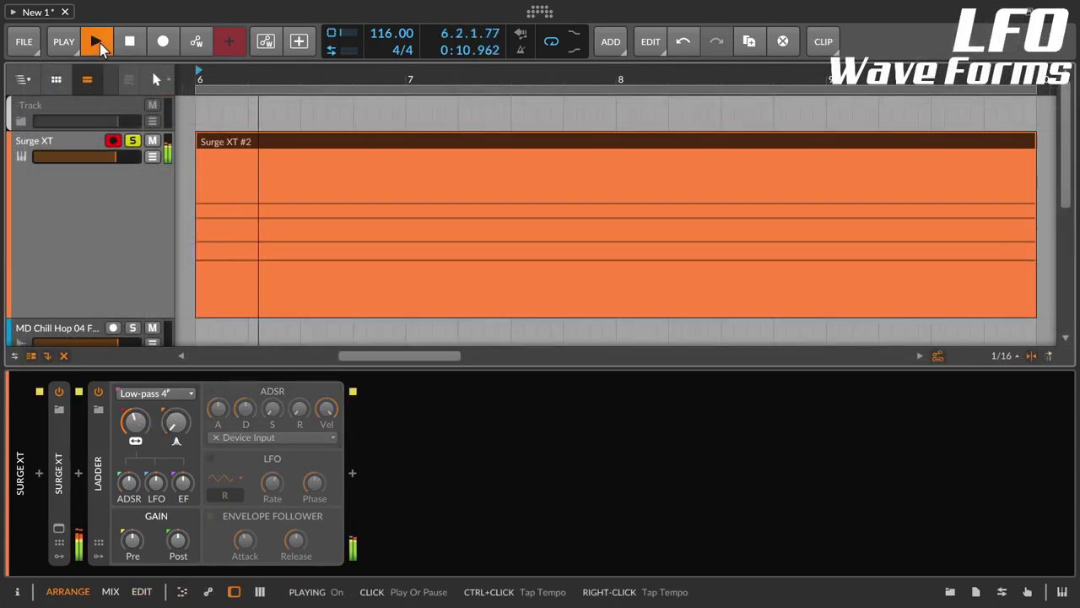
{"action": "left_click_drag", "start_coordinate": [136, 422], "coordinate": [135, 400]}
{"action": "left_click_drag", "start_coordinate": [156, 481], "coordinate": [156, 438]}
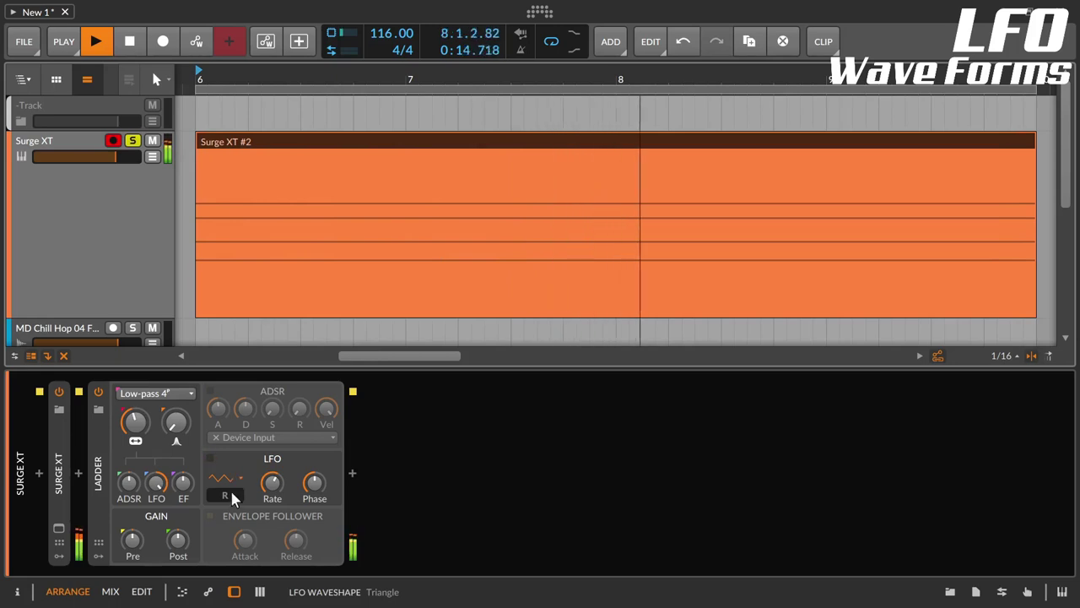
{"action": "left_click_drag", "start_coordinate": [432, 80], "coordinate": [429, 76]}
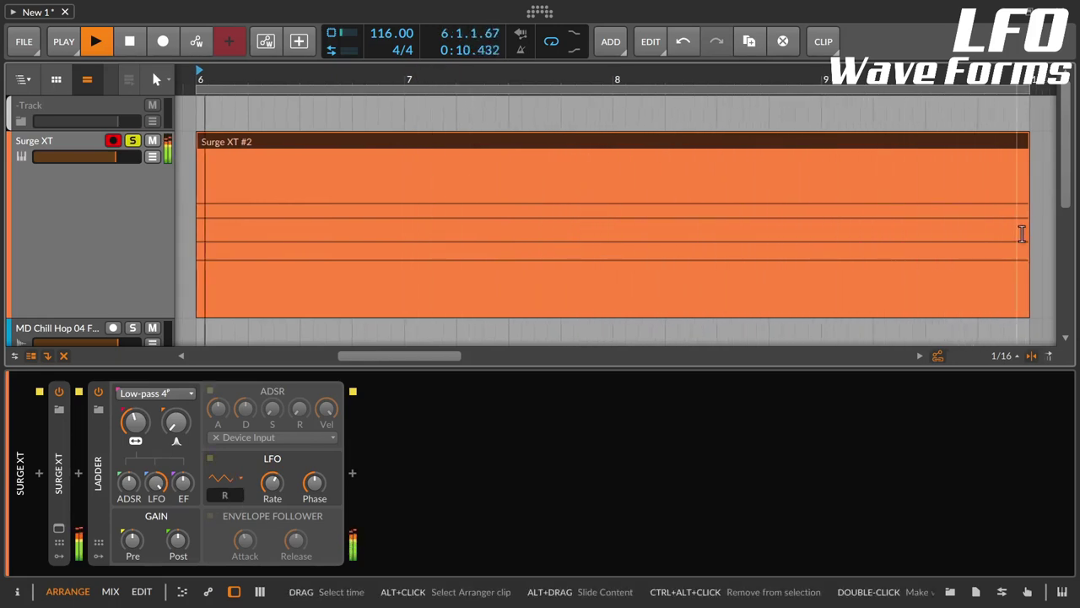
- Turn on LFO retrigger and set the LFO rate to 0.76 Hz
{"action": "left_click_drag", "start_coordinate": [271, 483], "coordinate": [272, 500]}
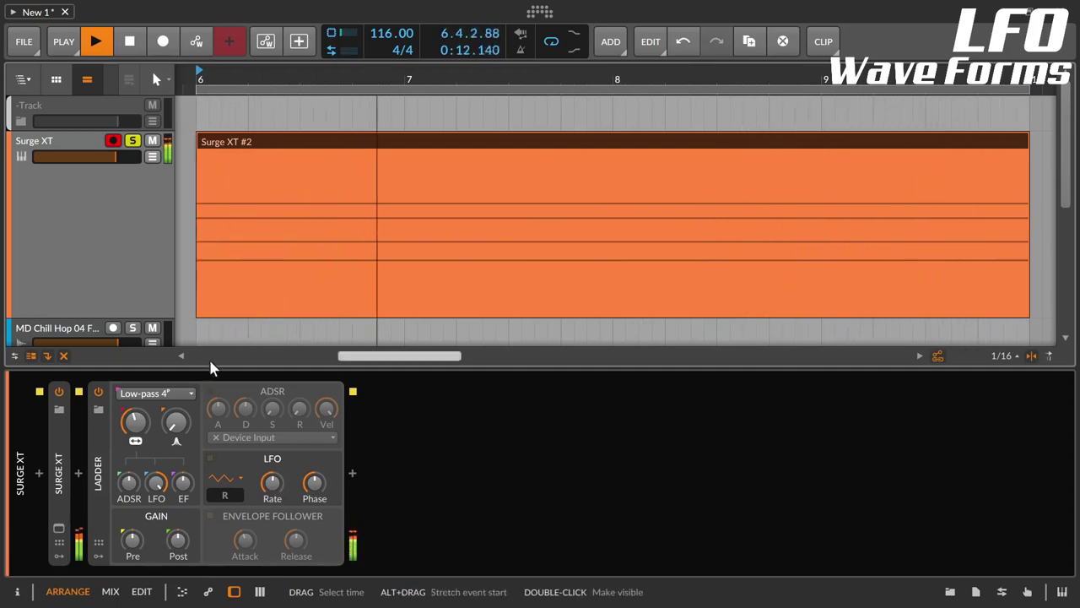
{"action": "left_click", "coordinate": [233, 495]}
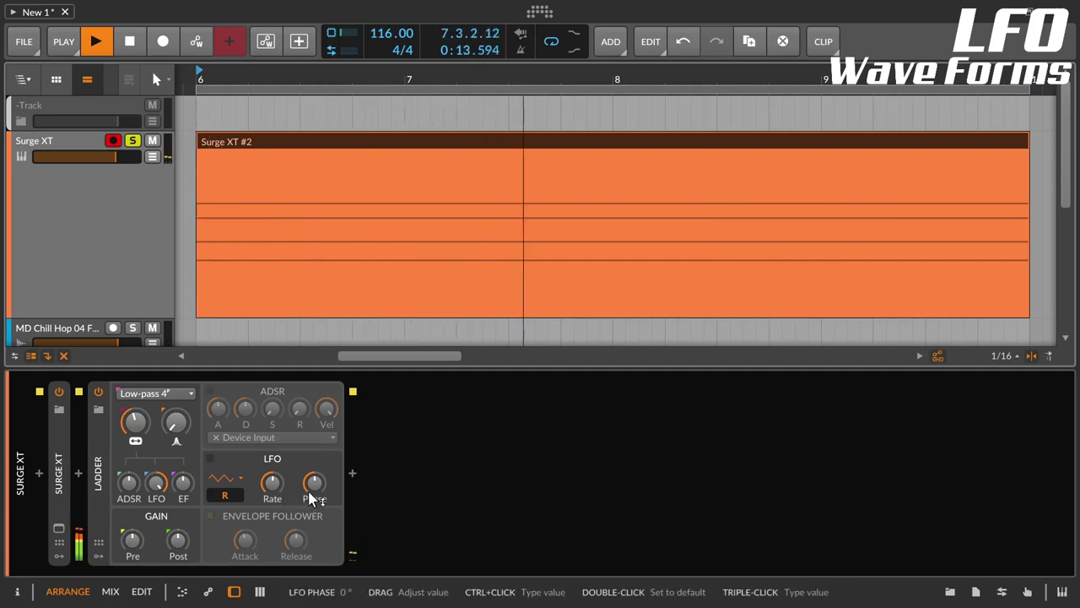
{"action": "left_click_drag", "start_coordinate": [271, 485], "coordinate": [282, 486]}
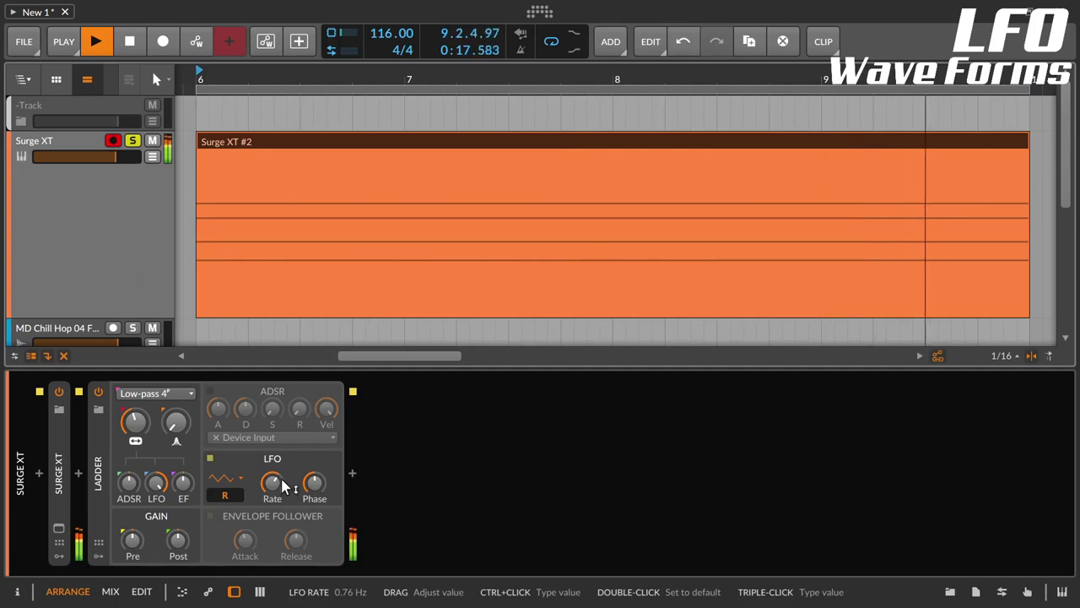
- Switch the LFO waveshape to Ramp Down and turn LFO retrigger off
{"action": "left_click", "coordinate": [230, 479]}
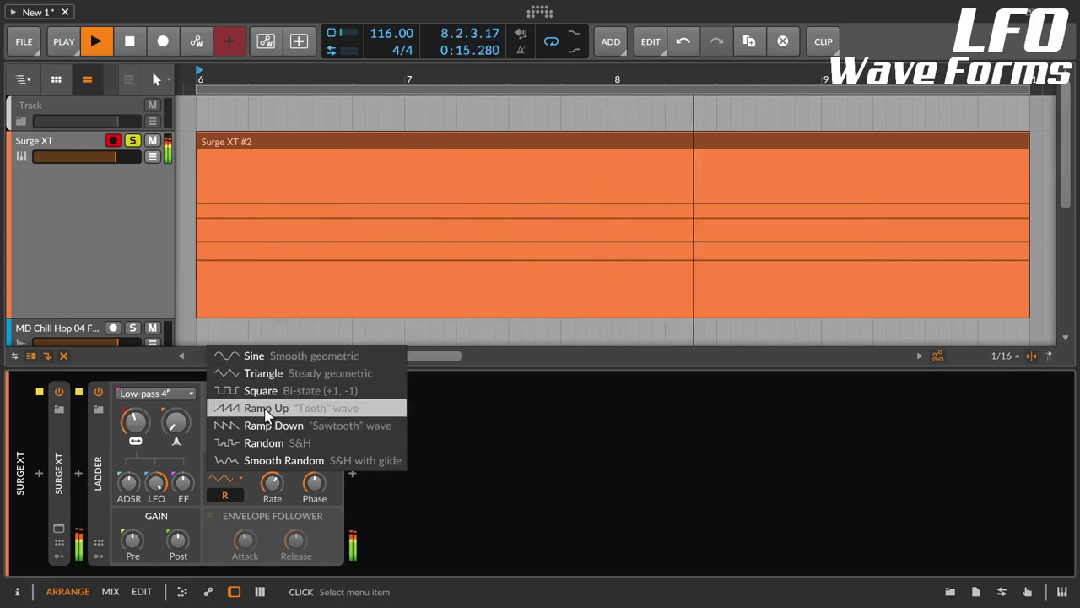
{"action": "left_click", "coordinate": [264, 409]}
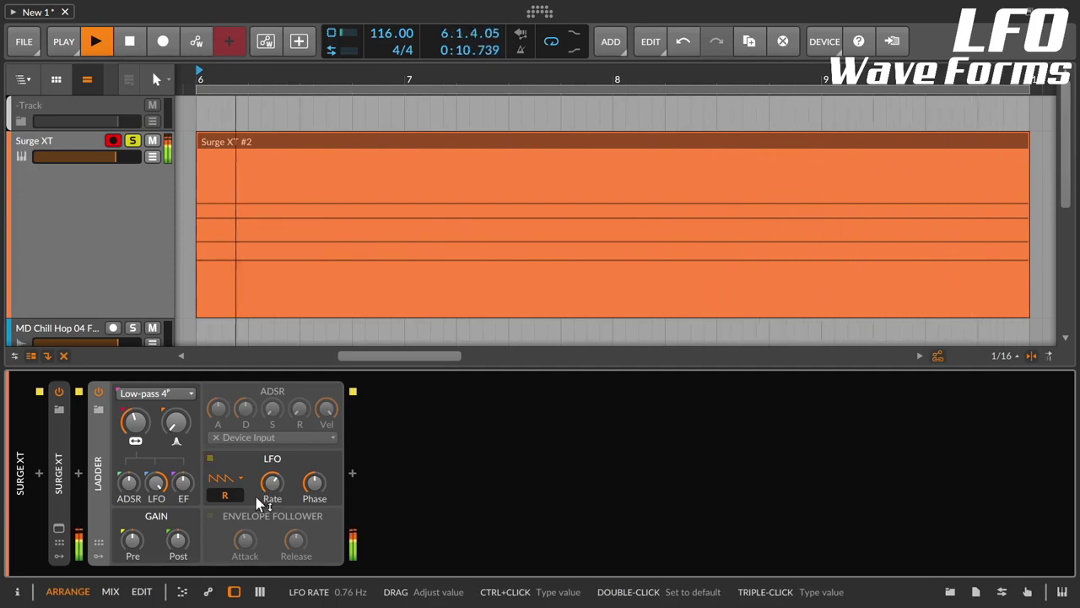
{"action": "left_click", "coordinate": [225, 496]}
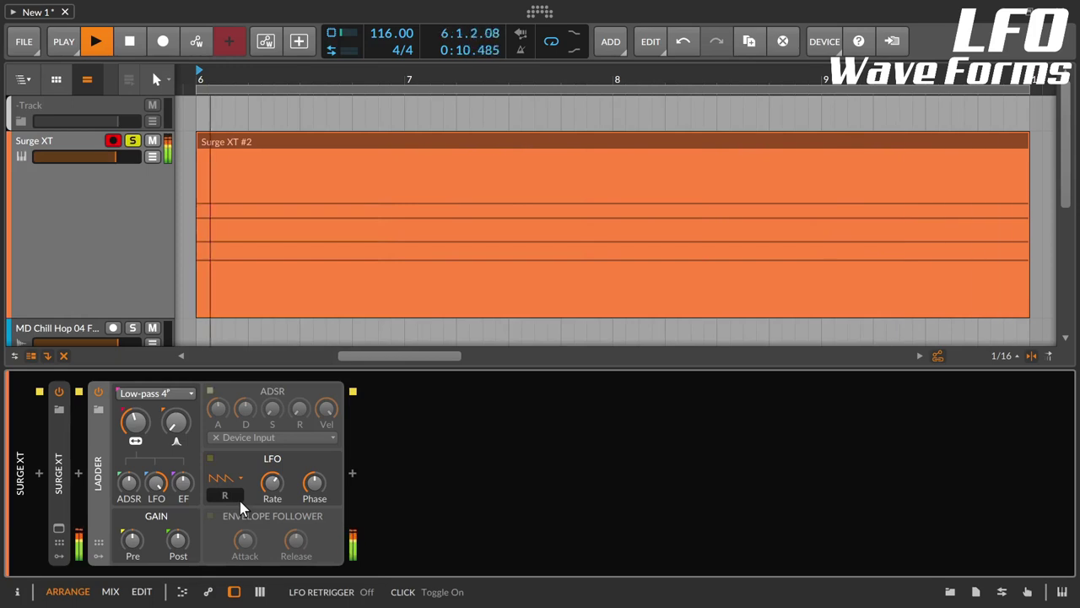
- Set the LFO waveshape to Sine and increase the LFO rate
{"action": "left_click", "coordinate": [231, 473]}
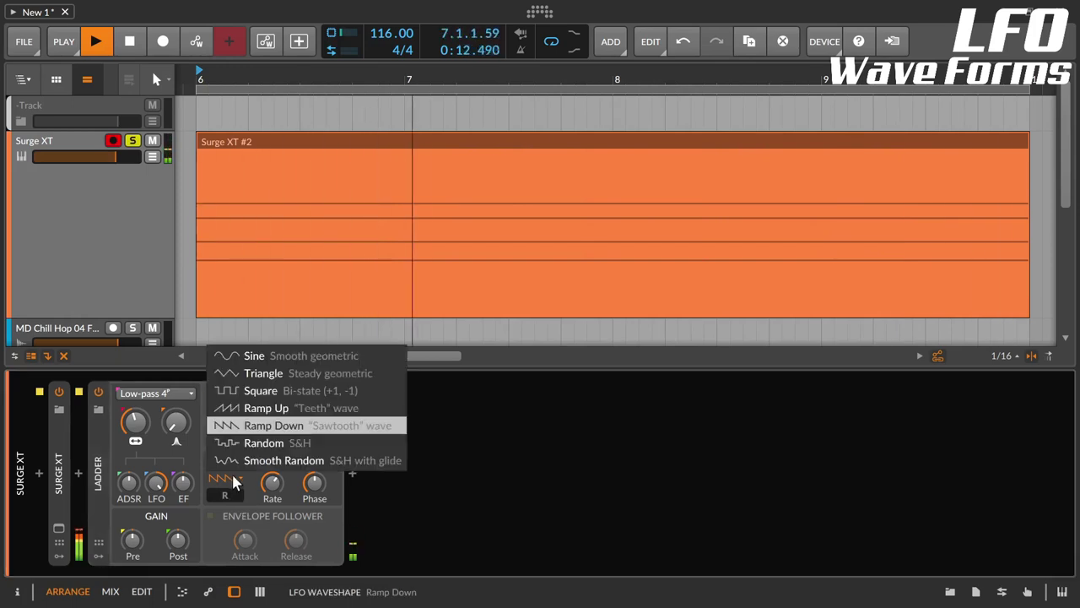
{"action": "left_click", "coordinate": [254, 357]}
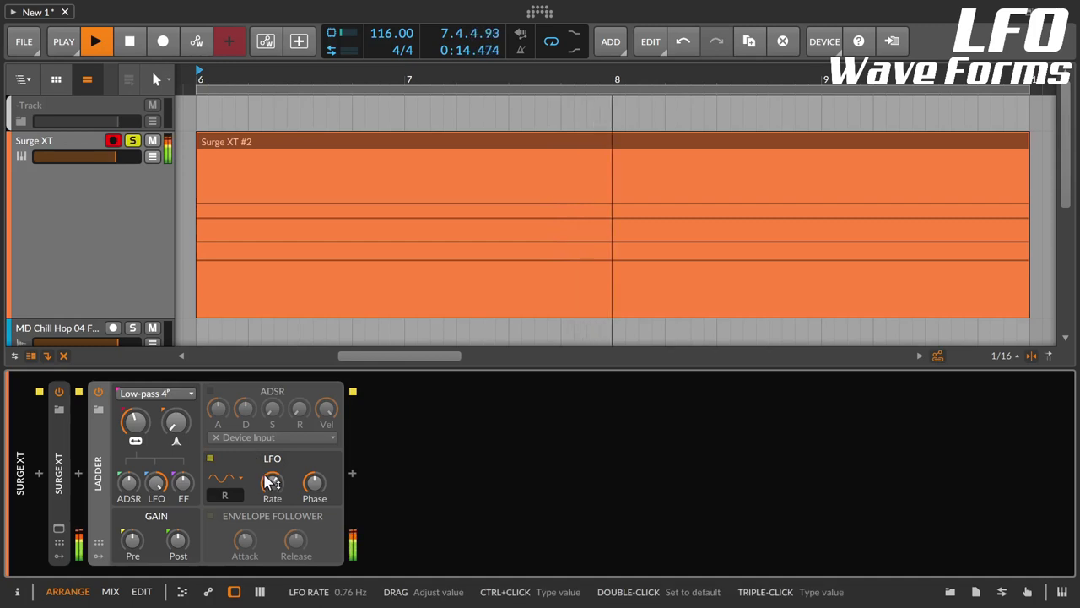
{"action": "left_click_drag", "start_coordinate": [271, 482], "coordinate": [272, 466]}
- Audition the Triangle and Square LFO waveshapes, adjusting the rate to about 1.70 Hz on Square
{"action": "left_click", "coordinate": [236, 483]}
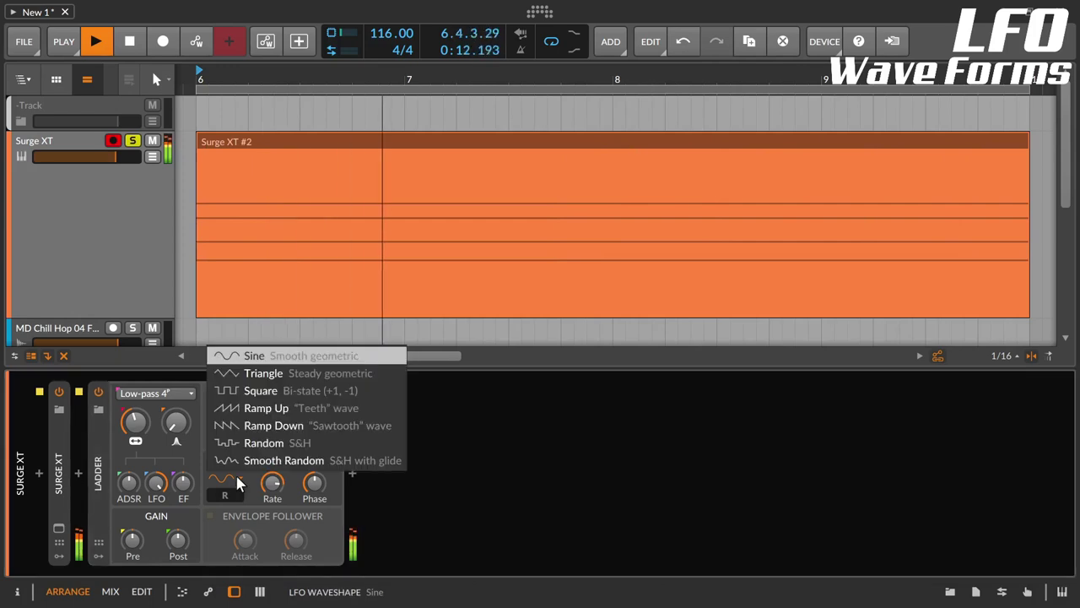
{"action": "left_click", "coordinate": [262, 378]}
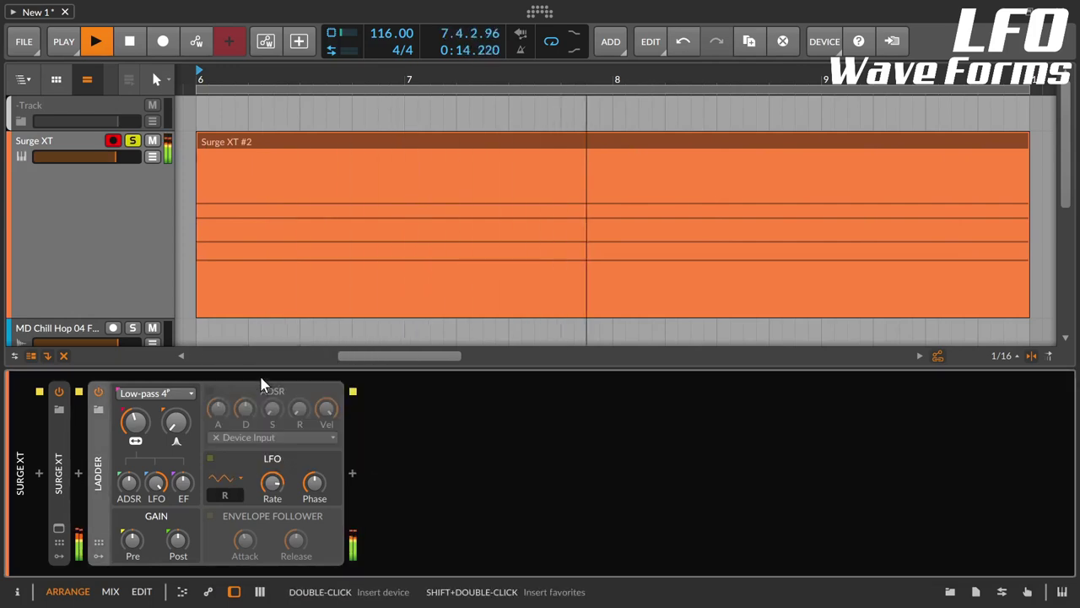
{"action": "left_click", "coordinate": [239, 481]}
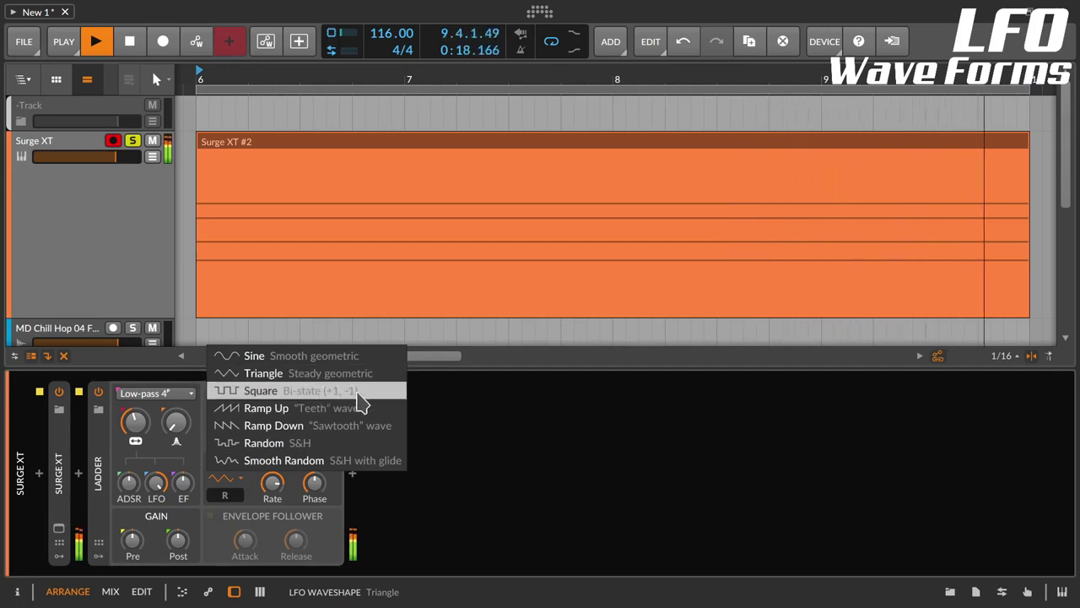
{"action": "left_click", "coordinate": [358, 393]}
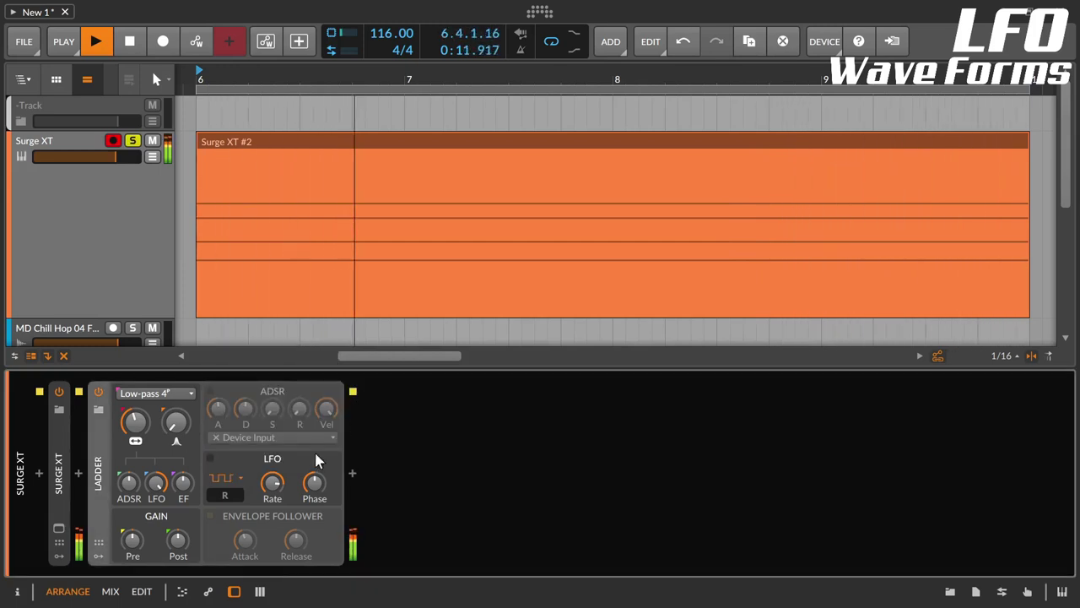
{"action": "mouse_move", "coordinate": [283, 494]}
{"action": "left_mouse_down"}
{"action": "mouse_move", "coordinate": [283, 506]}
{"action": "mouse_move", "coordinate": [272, 481]}
{"action": "left_mouse_up"}
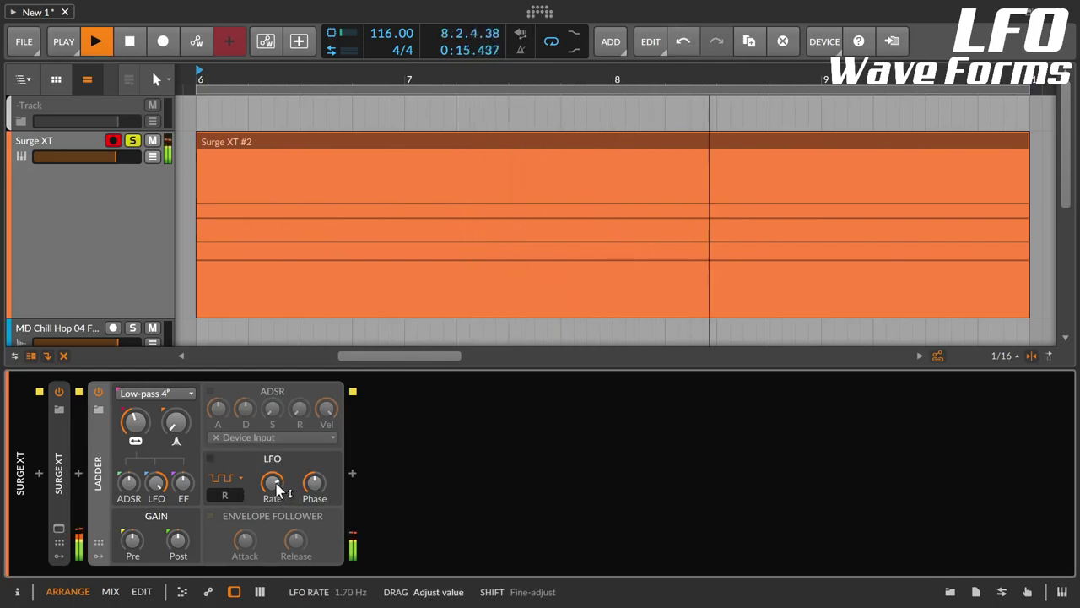
- Audition the Ramp Up LFO waveshape and switch it to Ramp Down
{"action": "left_click", "coordinate": [224, 478]}
{"action": "left_click", "coordinate": [272, 411]}
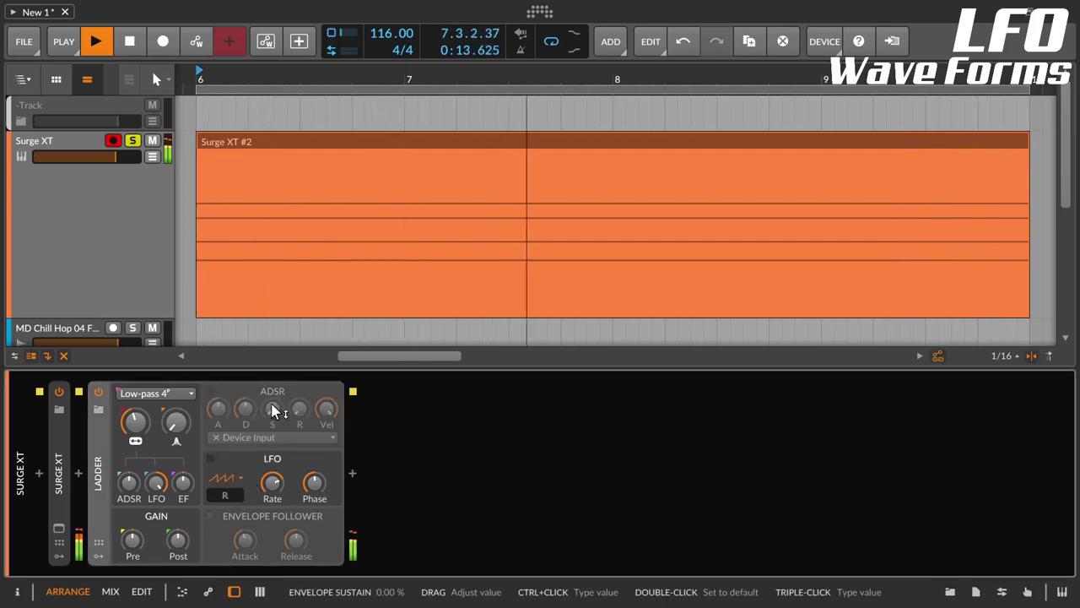
{"action": "left_click", "coordinate": [242, 475]}
{"action": "left_click", "coordinate": [262, 426]}
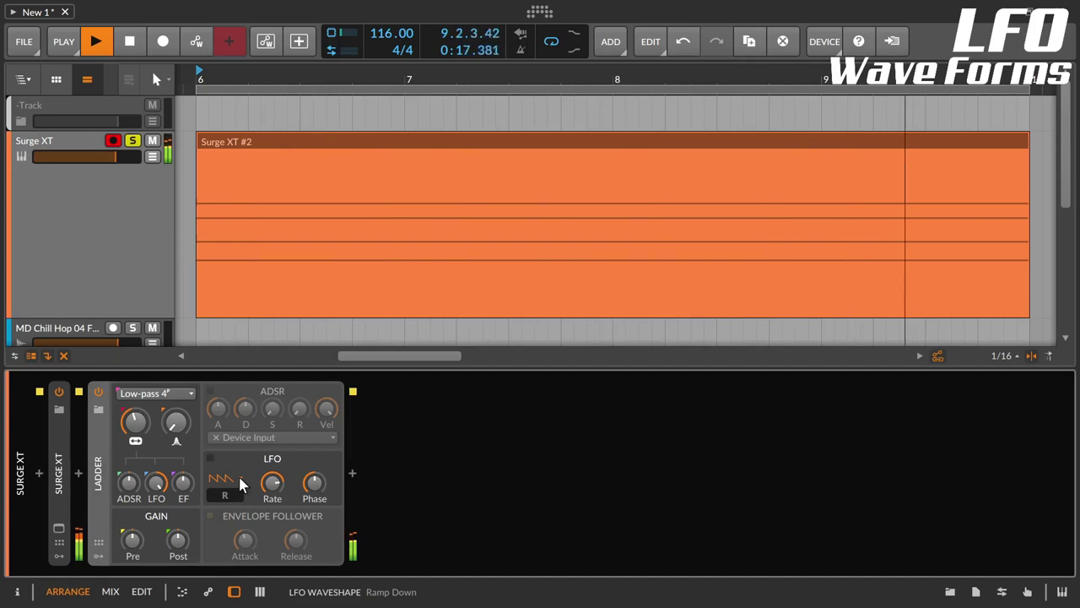
- Set the LFO waveshape to Random and raise the LFO rate slightly
{"action": "left_click", "coordinate": [239, 478]}
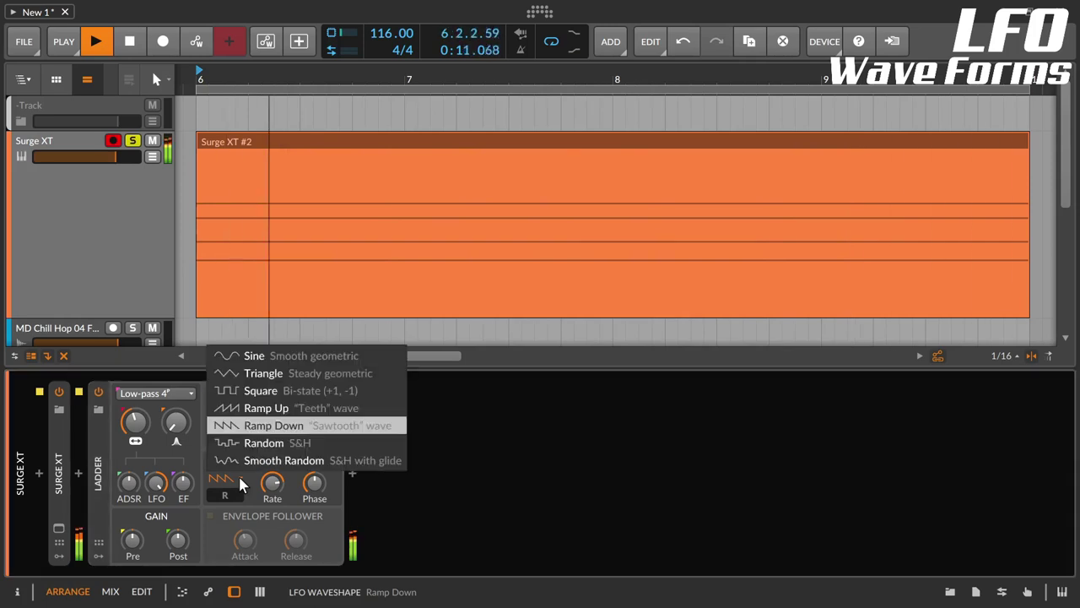
{"action": "left_click", "coordinate": [256, 444]}
{"action": "left_click_drag", "start_coordinate": [272, 482], "coordinate": [273, 474]}
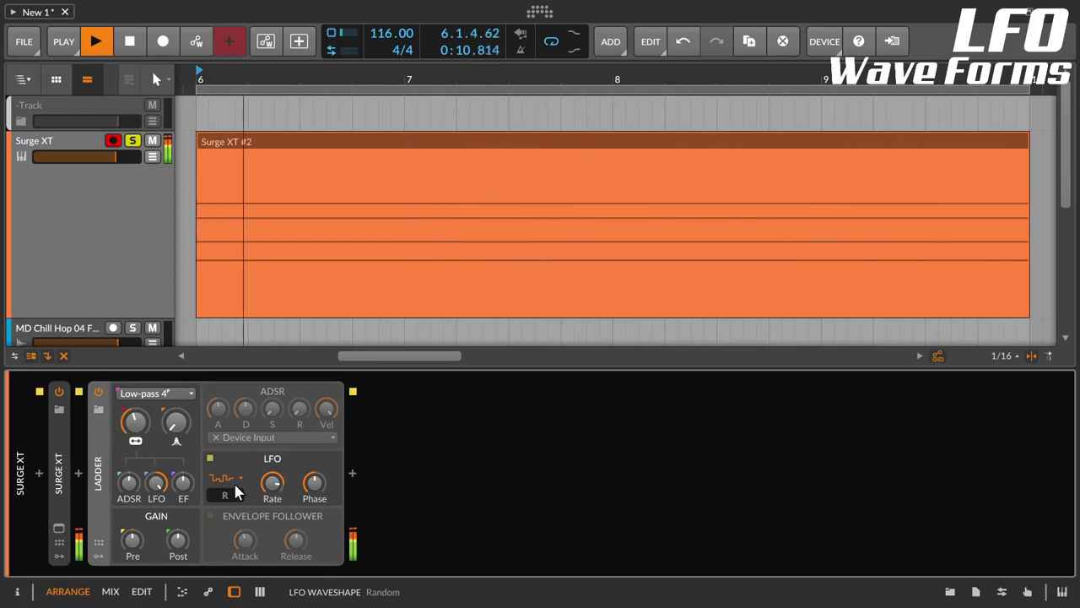
- Set the LFO waveshape to Smooth Random, and open the waveshape choices again
{"action": "left_click", "coordinate": [241, 479]}
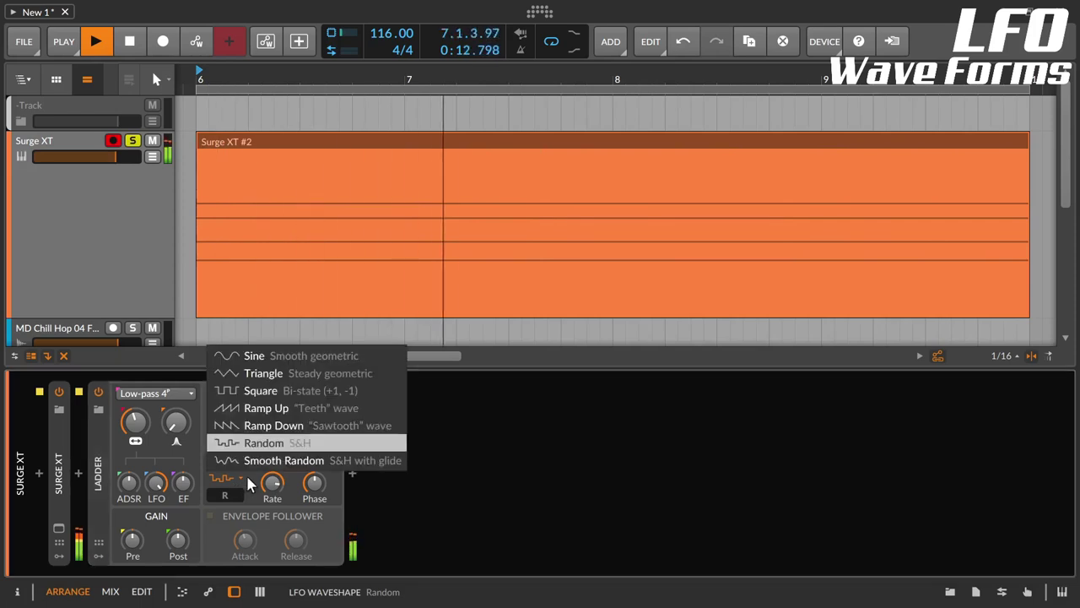
{"action": "left_click", "coordinate": [402, 462]}
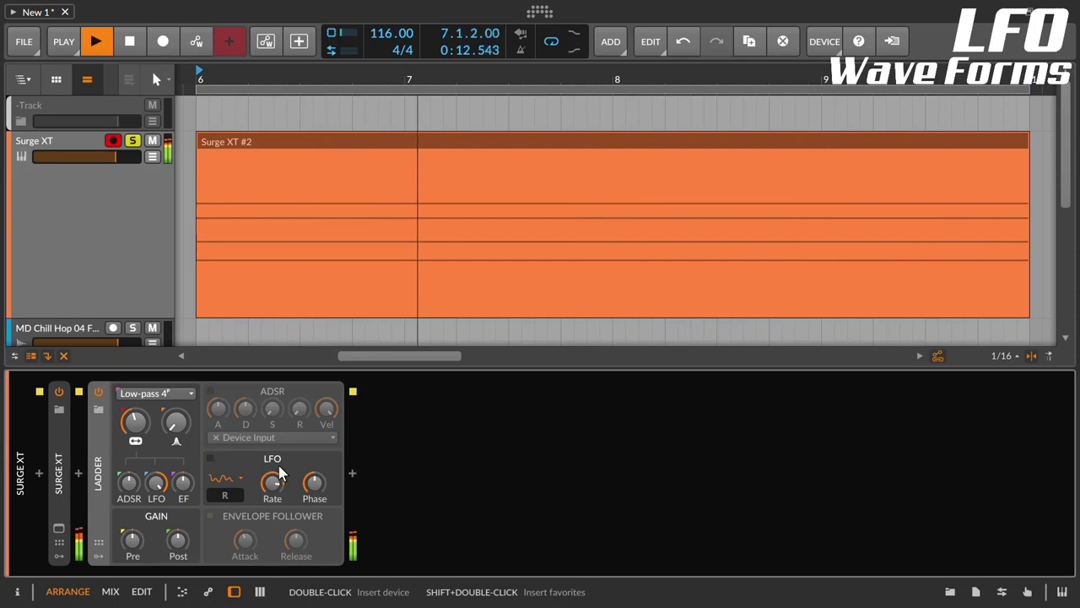
{"action": "left_click", "coordinate": [228, 481]}
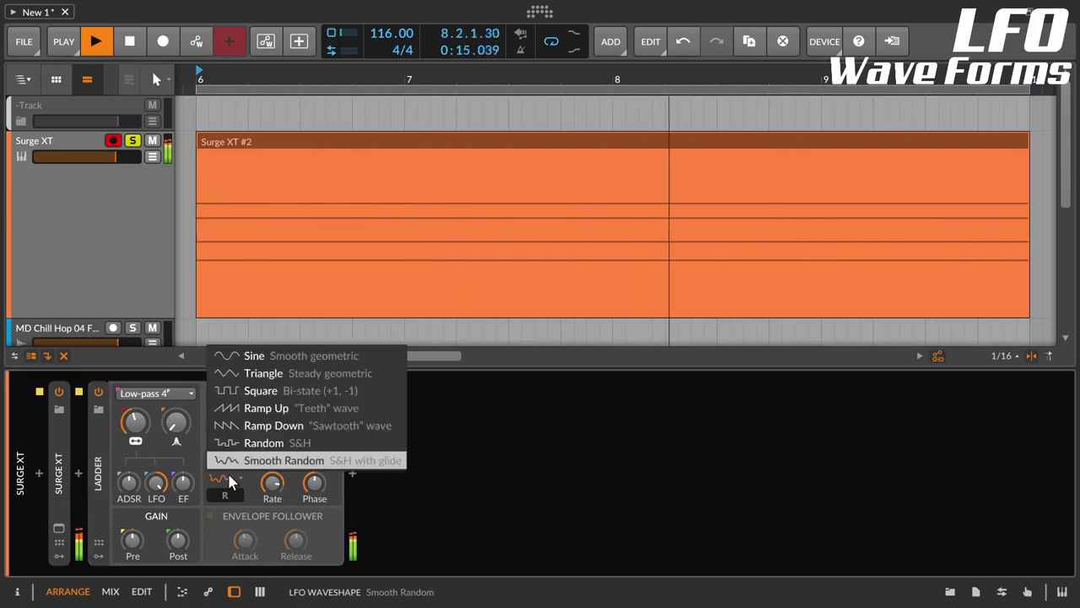
- Set the LFO waveshape to Ramp Down with a rate of 3.16 Hz and a phase of −98°, and restart playback
{"action": "left_click", "coordinate": [305, 427]}
{"action": "mouse_move", "coordinate": [271, 483]}
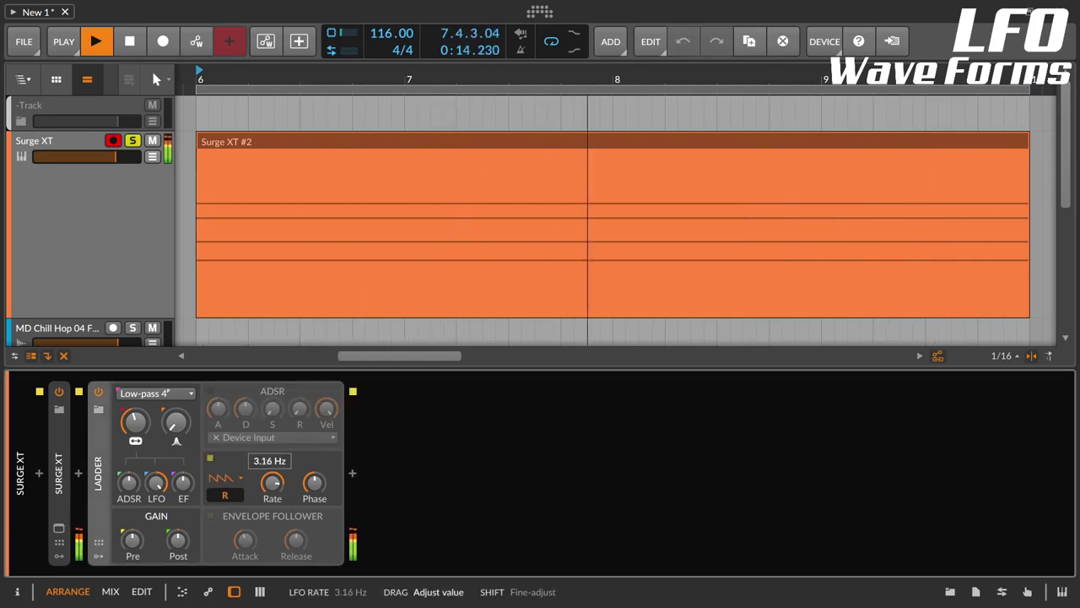
{"action": "mouse_move", "coordinate": [314, 483]}
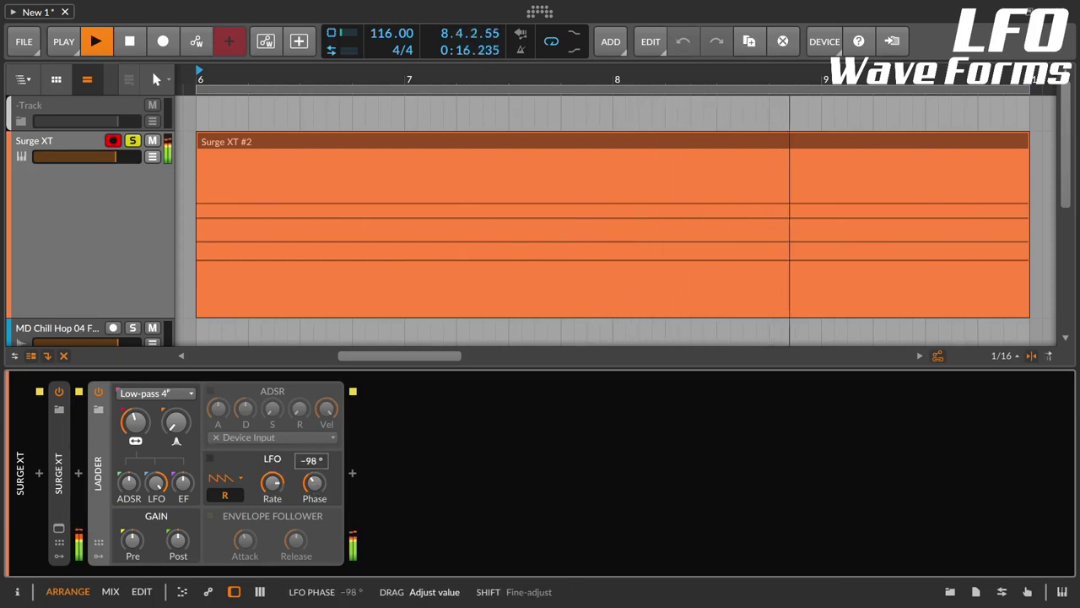
{"action": "key", "text": "space"}
{"action": "key", "text": "space"}
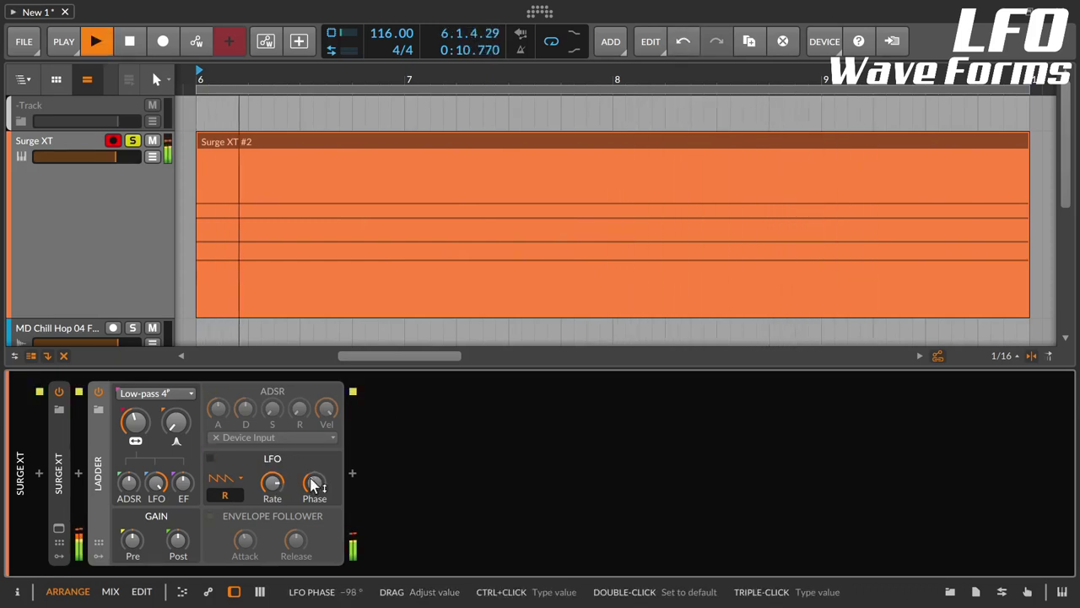
- Audition slightly different LFO phases by restarting playback, and reset the phase to its 0° default
{"action": "key", "text": "space"}
{"action": "left_click_drag", "start_coordinate": [314, 483], "coordinate": [314, 488]}
{"action": "key", "text": "space"}
{"action": "key", "text": "space"}
{"action": "key", "text": "space"}
{"action": "key", "text": "space"}
{"action": "left_click_drag", "start_coordinate": [315, 486], "coordinate": [315, 474]}
{"action": "double_click", "coordinate": [319, 493]}
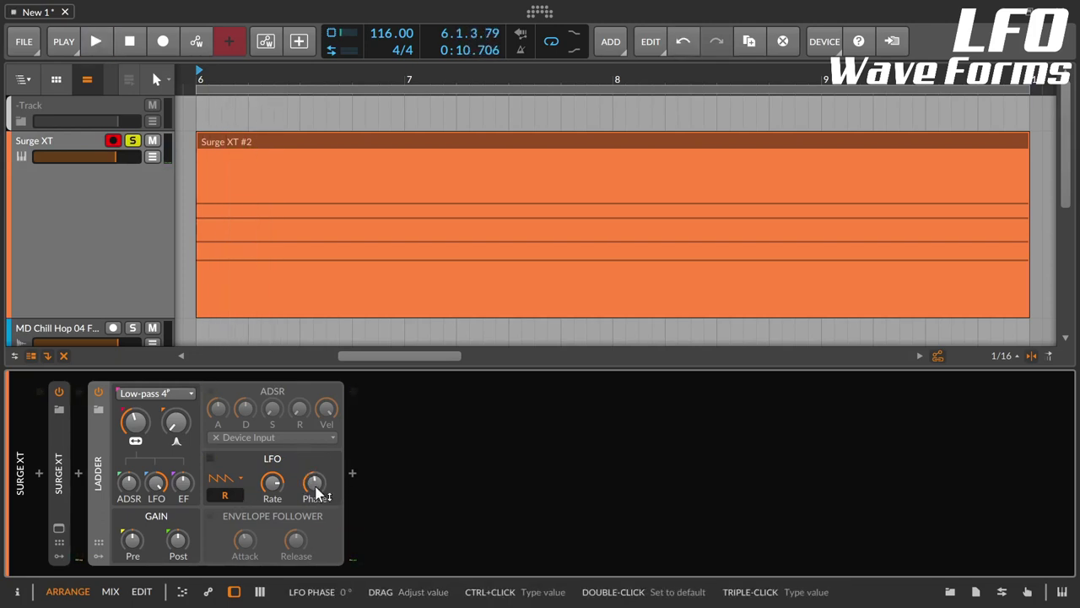
- Shift the LFO phase slightly from 0° and restart playback repeatedly to compare the start of the sweep
{"action": "key", "text": "space"}
{"action": "key", "text": "space"}
{"action": "mouse_move", "coordinate": [315, 493]}
{"action": "left_mouse_down"}
{"action": "mouse_move", "coordinate": [316, 464]}
{"action": "mouse_move", "coordinate": [315, 487]}
{"action": "left_mouse_up"}
{"action": "key", "text": "space"}
{"action": "key", "text": "space"}
{"action": "key", "text": "space"}
{"action": "key", "text": "space"}
{"action": "key", "text": "space"}
{"action": "key", "text": "space"}
{"action": "key", "text": "space"}
{"action": "key", "text": "space"}
{"action": "key", "text": "space"}
{"action": "key", "text": "space"}
- Set the LFO phase to −194° and restart playback several times to audition it
{"action": "left_click_drag", "start_coordinate": [315, 486], "coordinate": [312, 570]}
{"action": "key", "text": "space"}
{"action": "key", "text": "space"}
{"action": "key", "text": "space"}
{"action": "key", "text": "space"}
{"action": "key", "text": "space"}
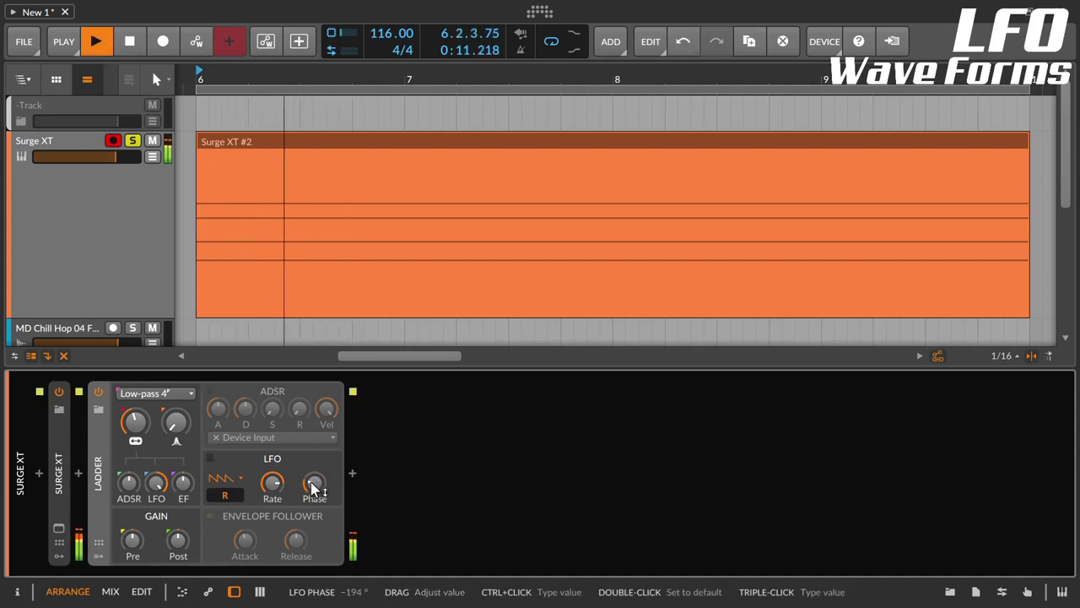
{"action": "key", "text": "space"}
{"action": "key", "text": "space"}
{"action": "key", "text": "space"}
{"action": "key", "text": "space"}
{"action": "key", "text": "space"}
- Set the LFO phase to −269° and lower the LFO rate to under 0.42 Hz, auditioning with repeated playback restarts
{"action": "left_click_drag", "start_coordinate": [314, 488], "coordinate": [279, 505]}
{"action": "key", "text": "space"}
{"action": "key", "text": "space"}
{"action": "key", "text": "space"}
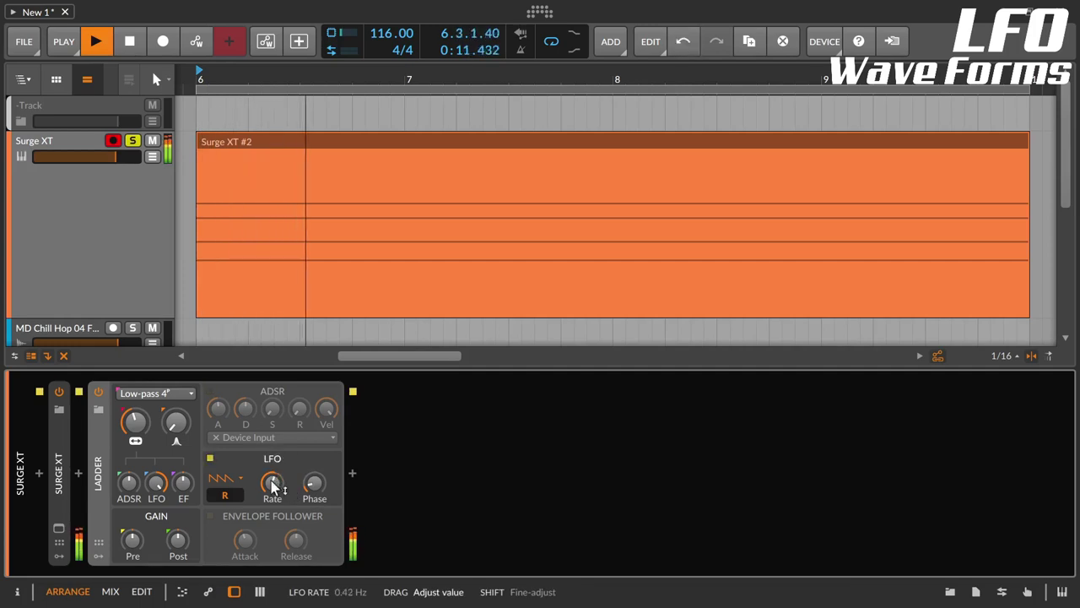
{"action": "key", "text": "space"}
{"action": "key", "text": "space"}
{"action": "key", "text": "space"}
{"action": "key", "text": "space"}
{"action": "key", "text": "space"}
{"action": "left_click_drag", "start_coordinate": [277, 484], "coordinate": [277, 515]}
{"action": "key", "text": "space"}
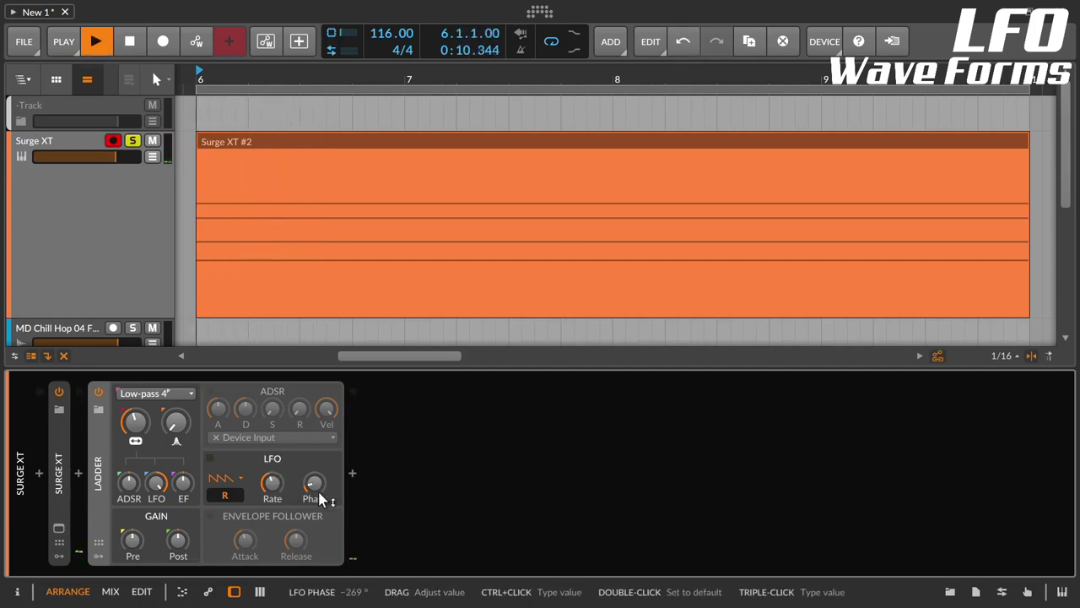
{"action": "key", "text": "space"}
- Reset the LFO phase to 0° and raise it to 146°, playing the clip at each setting
{"action": "double_click", "coordinate": [314, 484]}
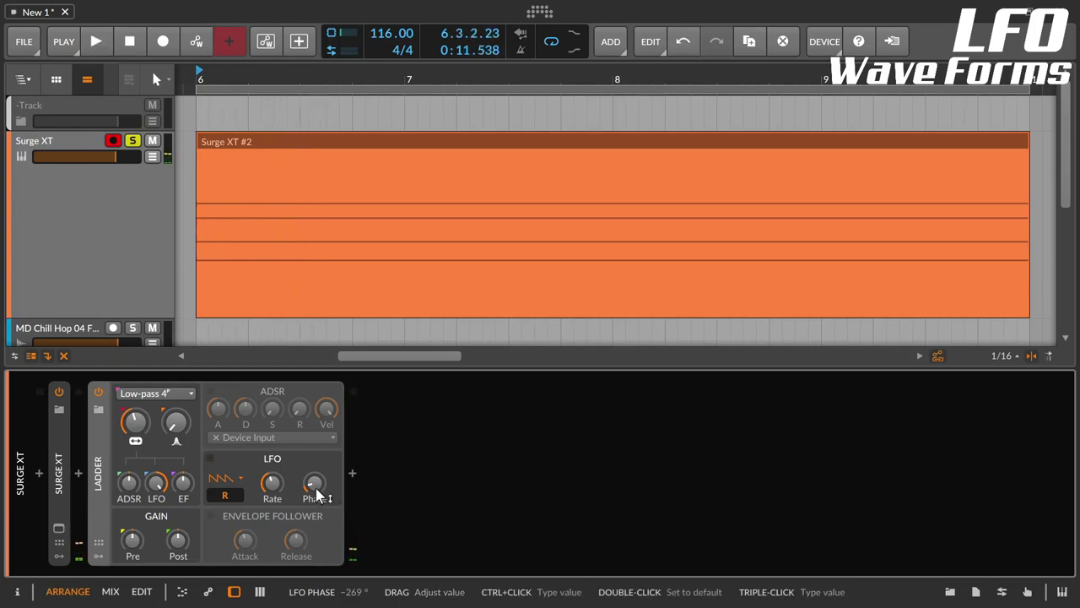
{"action": "key", "text": "space"}
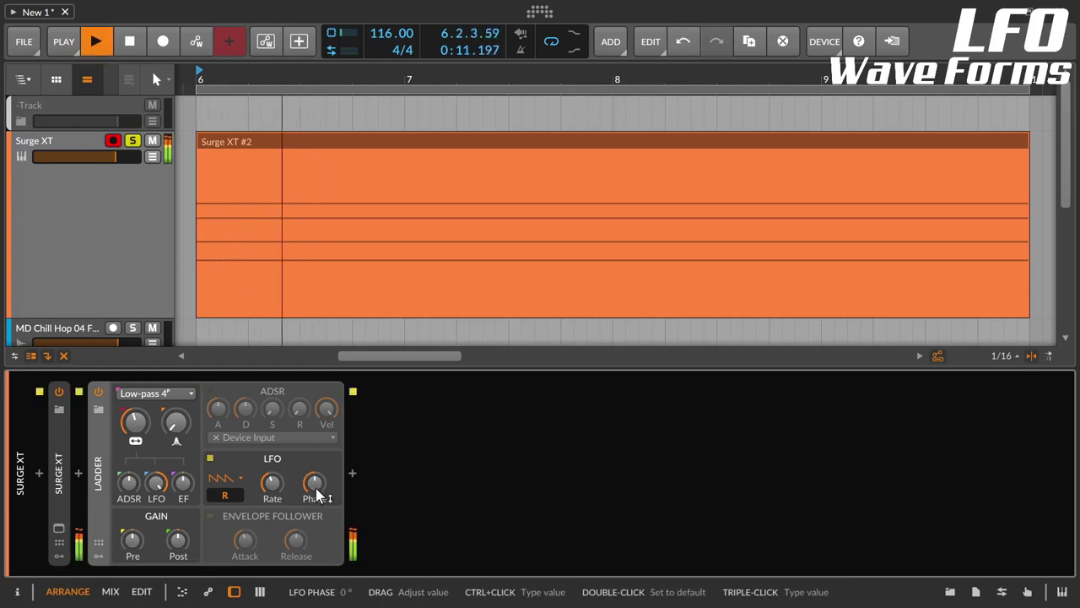
{"action": "key", "text": "space"}
{"action": "left_click_drag", "start_coordinate": [318, 490], "coordinate": [317, 453]}
{"action": "key", "text": "space"}
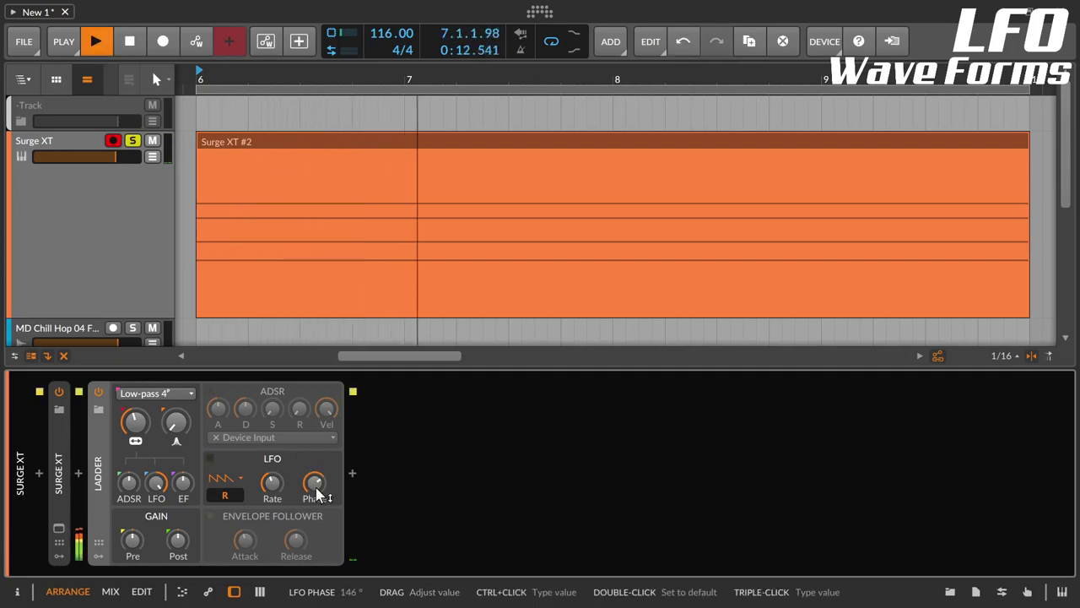
{"action": "key", "text": "space"}
- Audition the LFO phase at −175° and at −127°
{"action": "left_click_drag", "start_coordinate": [315, 487], "coordinate": [315, 567]}
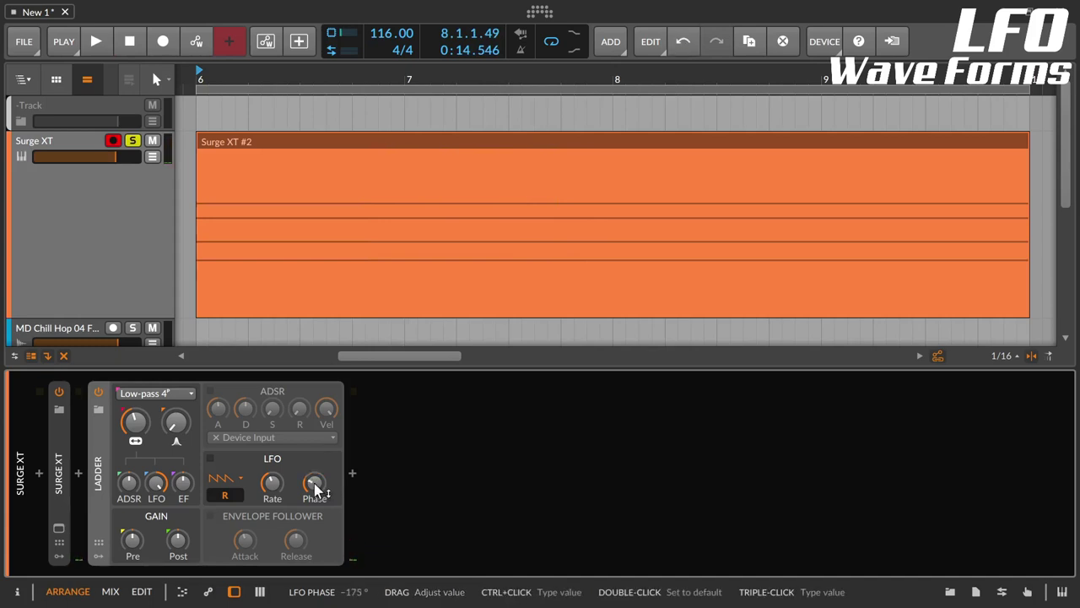
{"action": "key", "text": "space"}
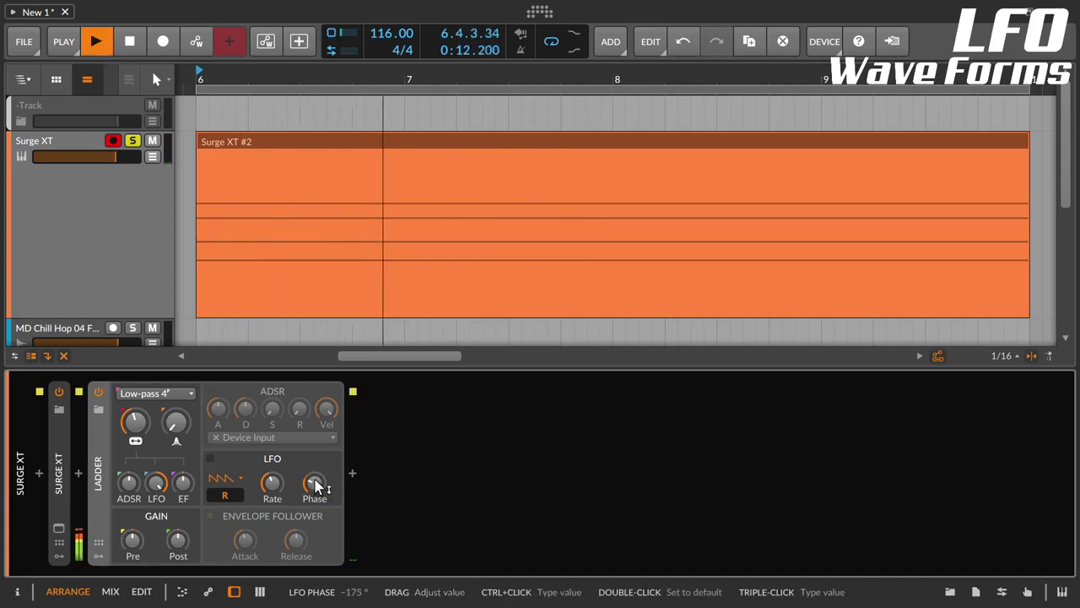
{"action": "key", "text": "space"}
{"action": "left_click_drag", "start_coordinate": [315, 486], "coordinate": [316, 487]}
{"action": "key", "text": "space"}
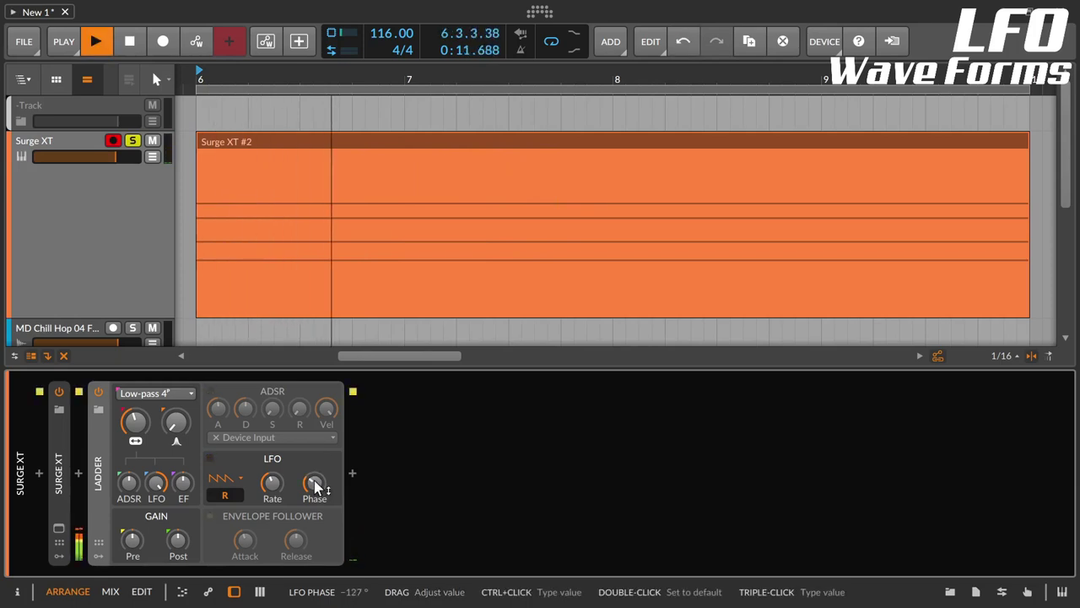
{"action": "key", "text": "space"}
- Audition the LFO phase at −77° and −62°, and reset it to 0° for comparison
{"action": "left_click_drag", "start_coordinate": [314, 487], "coordinate": [314, 483]}
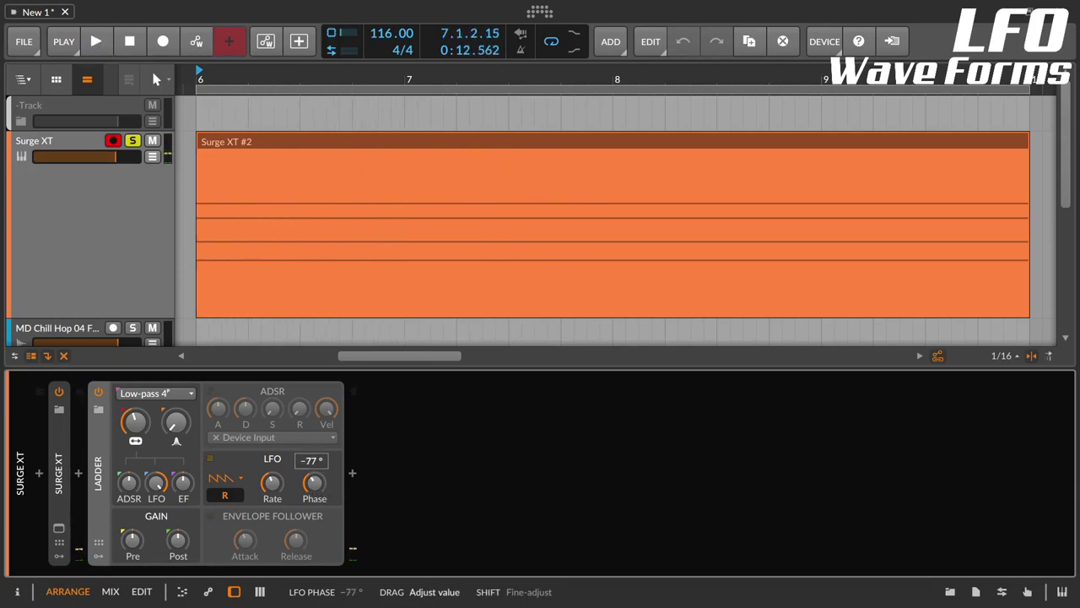
{"action": "key", "text": "space"}
{"action": "left_click_drag", "start_coordinate": [314, 486], "coordinate": [313, 488]}
{"action": "key", "text": "space"}
{"action": "key", "text": "space"}
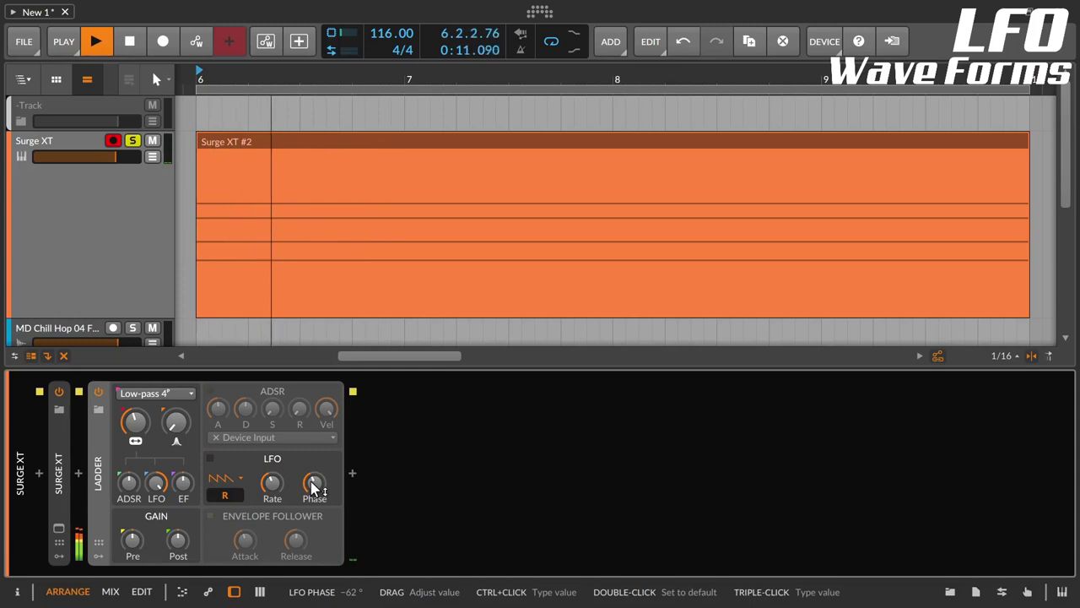
{"action": "key", "text": "space"}
{"action": "double_click", "coordinate": [313, 484]}
{"action": "key", "text": "space"}
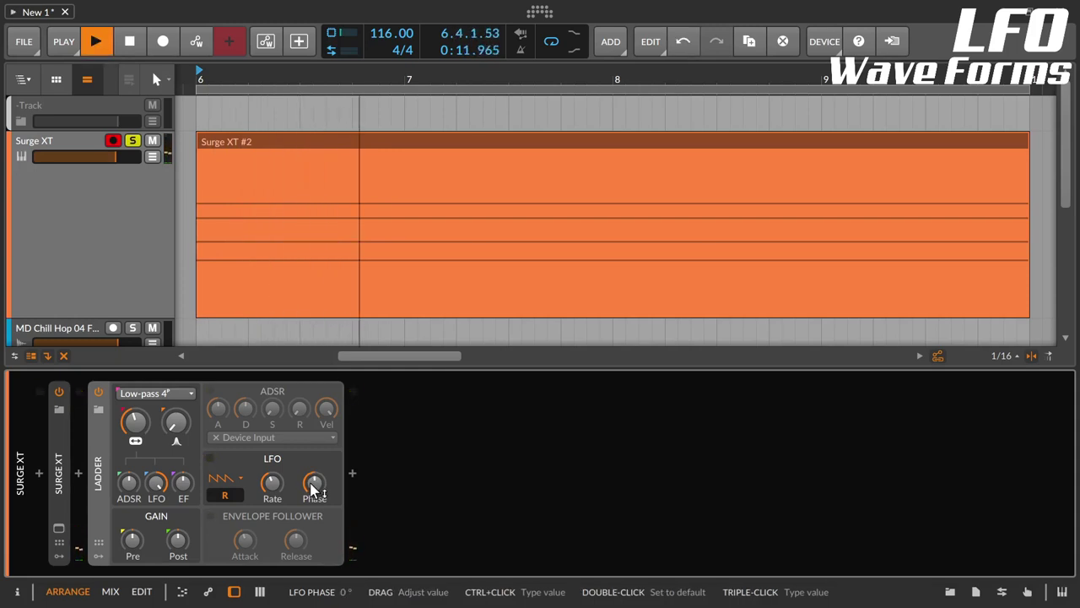
{"action": "key", "text": "space"}
- Adjust the Ramp Down LFO's phase away from 0° and start and stop playback repeatedly to hear its retriggered sweep
{"action": "left_click_drag", "start_coordinate": [312, 489], "coordinate": [286, 519]}
{"action": "key", "text": "space"}
{"action": "key", "text": "space"}
{"action": "key", "text": "space"}
{"action": "key", "text": "space"}
{"action": "key", "text": "space"}
{"action": "key", "text": "space"}
{"action": "key", "text": "space"}
{"action": "key", "text": "space"}
{"action": "key", "text": "space"}
{"action": "key", "text": "space"}
{"action": "key", "text": "space"}
{"action": "key", "text": "space"}
{"action": "key", "text": "space"}
{"action": "key", "text": "space"}
{"action": "key", "text": "space"}
{"action": "key", "text": "space"}
{"action": "key", "text": "space"}
{"action": "key", "text": "space"}
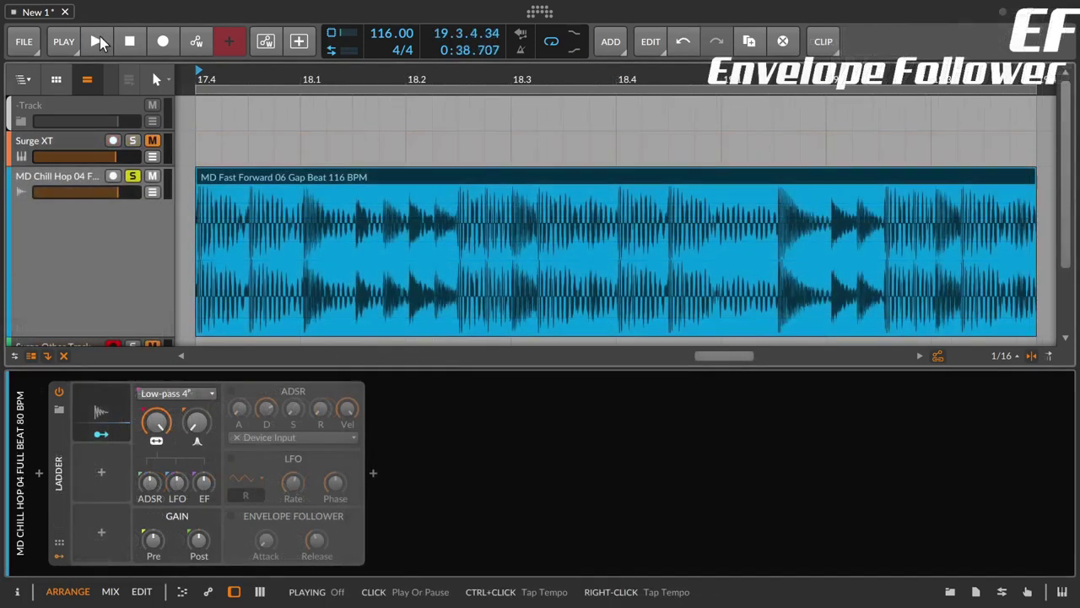
- Play the drum loop, set the Ladder's envelope follower amount to −60.00 st, and adjust its release and attack to about 6.81 ms attack
{"action": "left_click", "coordinate": [100, 37]}
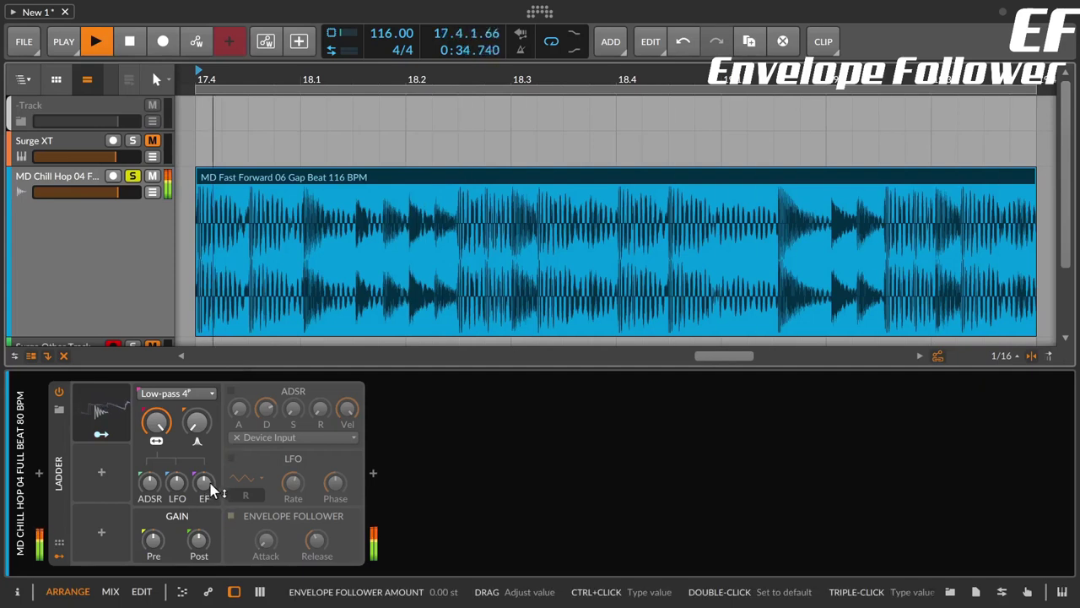
{"action": "mouse_move", "coordinate": [204, 483]}
{"action": "left_mouse_down"}
{"action": "mouse_move", "coordinate": [204, 515]}
{"action": "mouse_move", "coordinate": [209, 488]}
{"action": "left_mouse_up"}
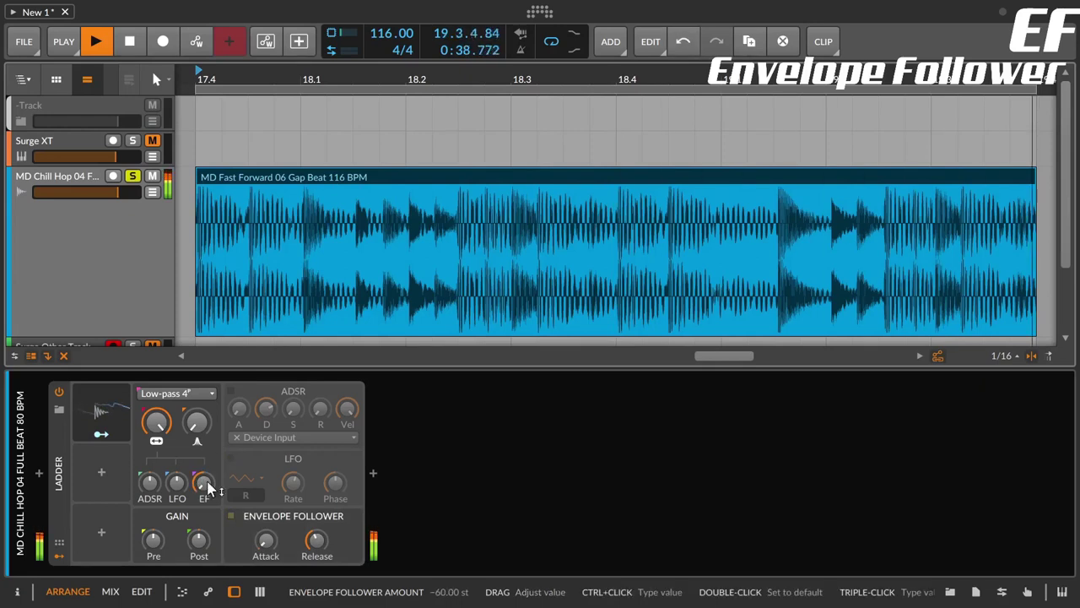
{"action": "mouse_move", "coordinate": [315, 552]}
{"action": "left_mouse_down"}
{"action": "mouse_move", "coordinate": [316, 517]}
{"action": "mouse_move", "coordinate": [312, 562]}
{"action": "mouse_move", "coordinate": [265, 524]}
{"action": "mouse_move", "coordinate": [266, 557]}
{"action": "mouse_move", "coordinate": [310, 536]}
{"action": "mouse_move", "coordinate": [311, 522]}
{"action": "mouse_move", "coordinate": [313, 570]}
{"action": "left_mouse_up"}
{"action": "left_click_drag", "start_coordinate": [269, 543], "coordinate": [270, 546]}
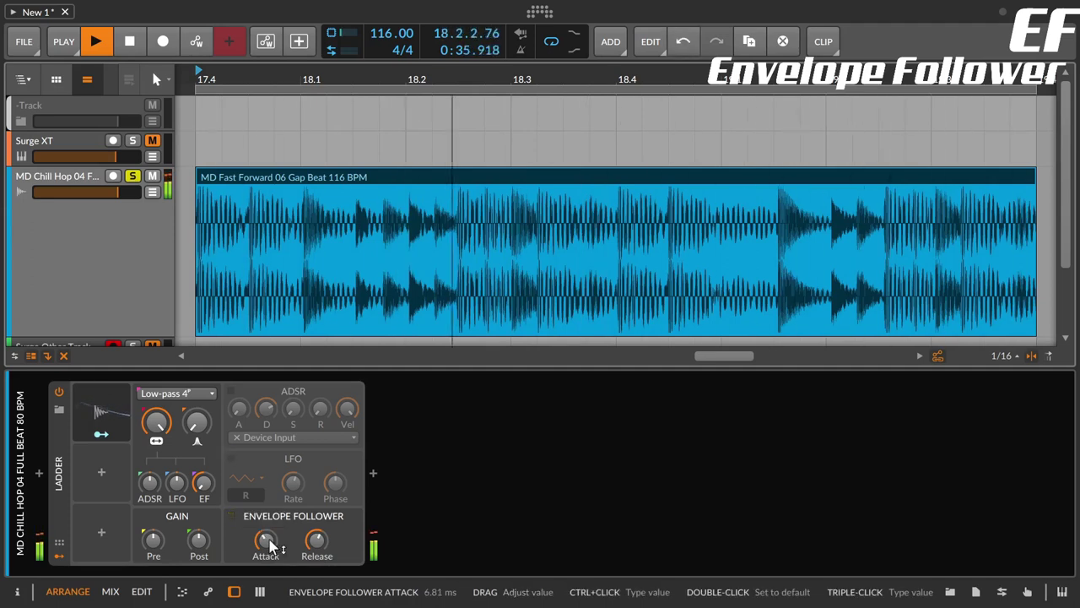
- Lower the filter cutoff to its minimum with a positive envelope follower amount, and audition longer release and 48.2 ms attack
{"action": "left_click_drag", "start_coordinate": [270, 546], "coordinate": [316, 540]}
{"action": "left_click_drag", "start_coordinate": [156, 418], "coordinate": [155, 412]}
{"action": "left_click_drag", "start_coordinate": [202, 490], "coordinate": [202, 487]}
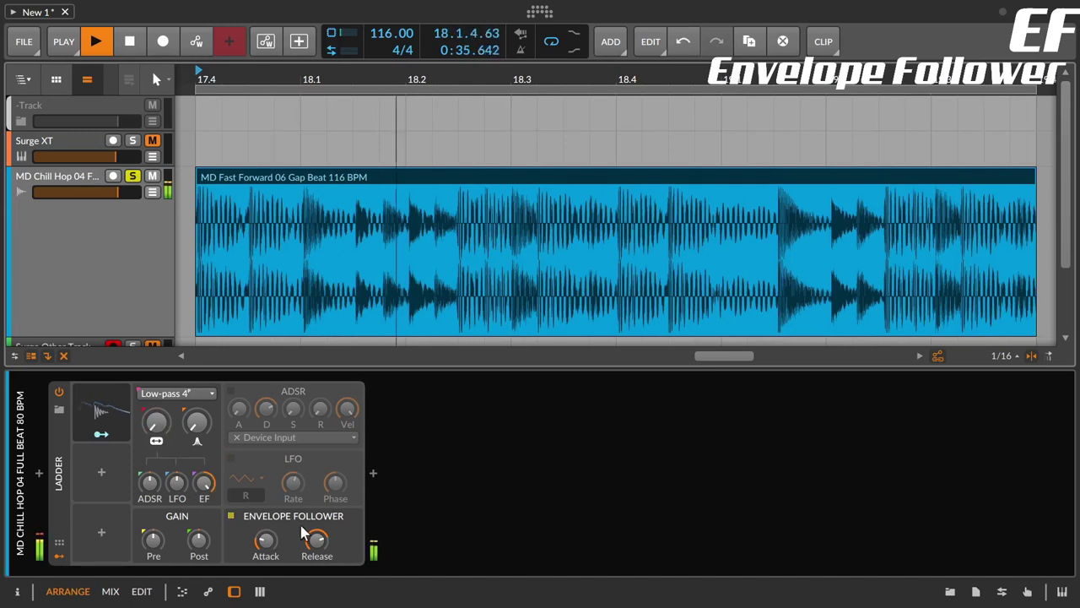
{"action": "left_click_drag", "start_coordinate": [267, 542], "coordinate": [267, 541]}
{"action": "left_click_drag", "start_coordinate": [330, 557], "coordinate": [265, 540]}
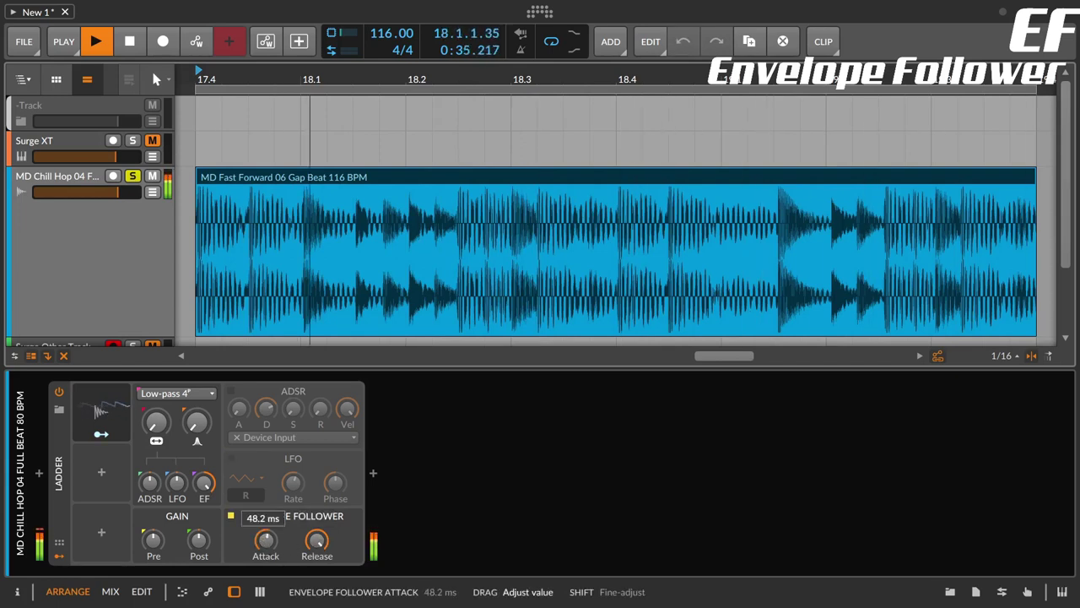
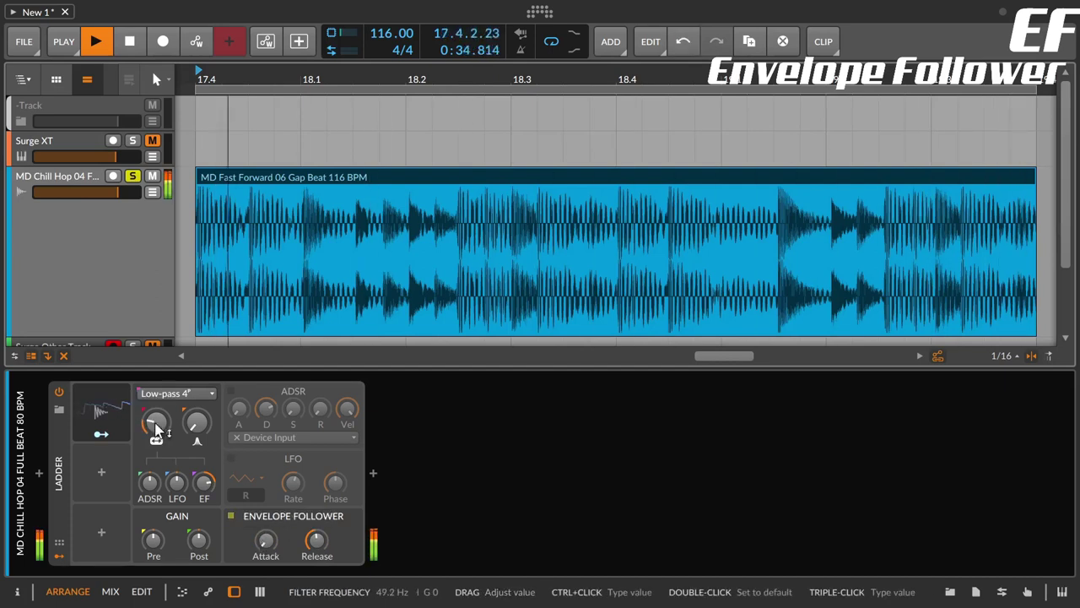
- Raise the filter cutoff from 49.2 Hz with the attack at minimum, and shorten the envelope follower release to 1.08 ms
{"action": "left_click_drag", "start_coordinate": [265, 540], "coordinate": [316, 541]}
{"action": "left_click_drag", "start_coordinate": [157, 428], "coordinate": [157, 422]}
{"action": "left_click_drag", "start_coordinate": [317, 540], "coordinate": [317, 553]}
{"action": "left_click_drag", "start_coordinate": [157, 422], "coordinate": [157, 418]}
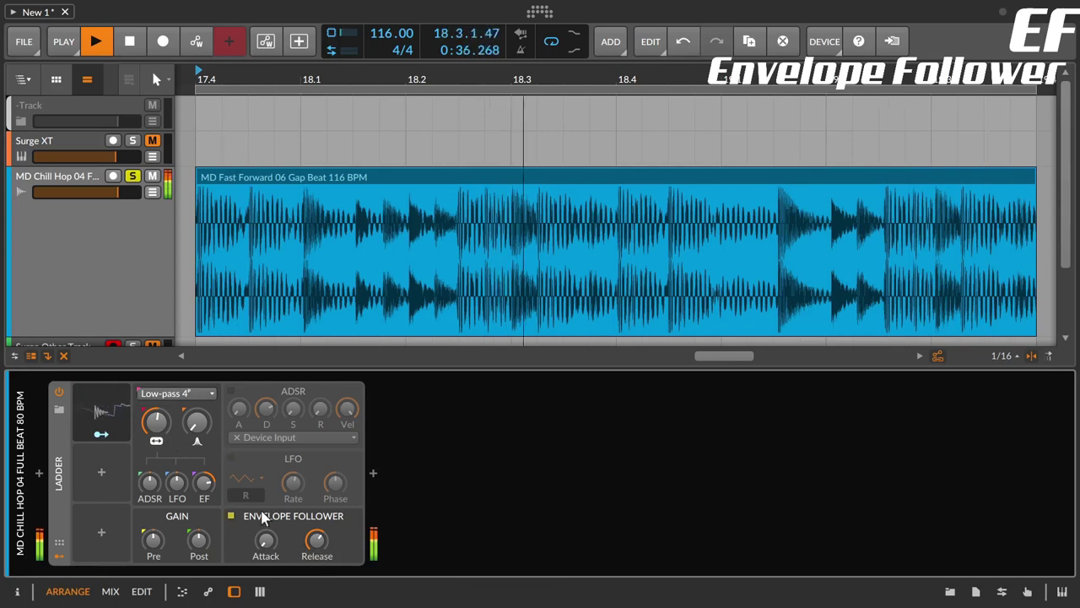
{"action": "left_click_drag", "start_coordinate": [156, 421], "coordinate": [156, 418]}
{"action": "left_click_drag", "start_coordinate": [317, 540], "coordinate": [316, 559]}
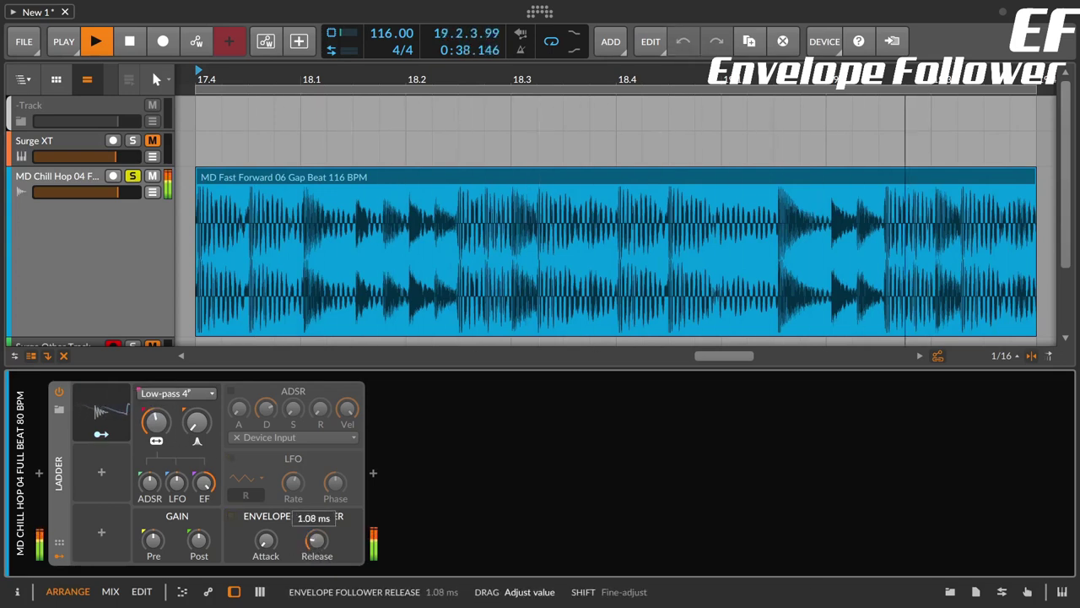
- Lengthen the envelope follower's release and attack, and raise the filter resonance to 55.0%
{"action": "left_click_drag", "start_coordinate": [316, 540], "coordinate": [316, 497]}
{"action": "left_click_drag", "start_coordinate": [316, 540], "coordinate": [263, 502]}
{"action": "mouse_move", "coordinate": [264, 549]}
{"action": "left_mouse_down"}
{"action": "mouse_move", "coordinate": [264, 563]}
{"action": "mouse_move", "coordinate": [316, 519]}
{"action": "mouse_move", "coordinate": [319, 553]}
{"action": "mouse_move", "coordinate": [265, 545]}
{"action": "left_mouse_up"}
{"action": "left_click_drag", "start_coordinate": [198, 427], "coordinate": [196, 426]}
{"action": "left_click_drag", "start_coordinate": [263, 541], "coordinate": [263, 547]}
{"action": "left_click_drag", "start_coordinate": [199, 427], "coordinate": [199, 416]}
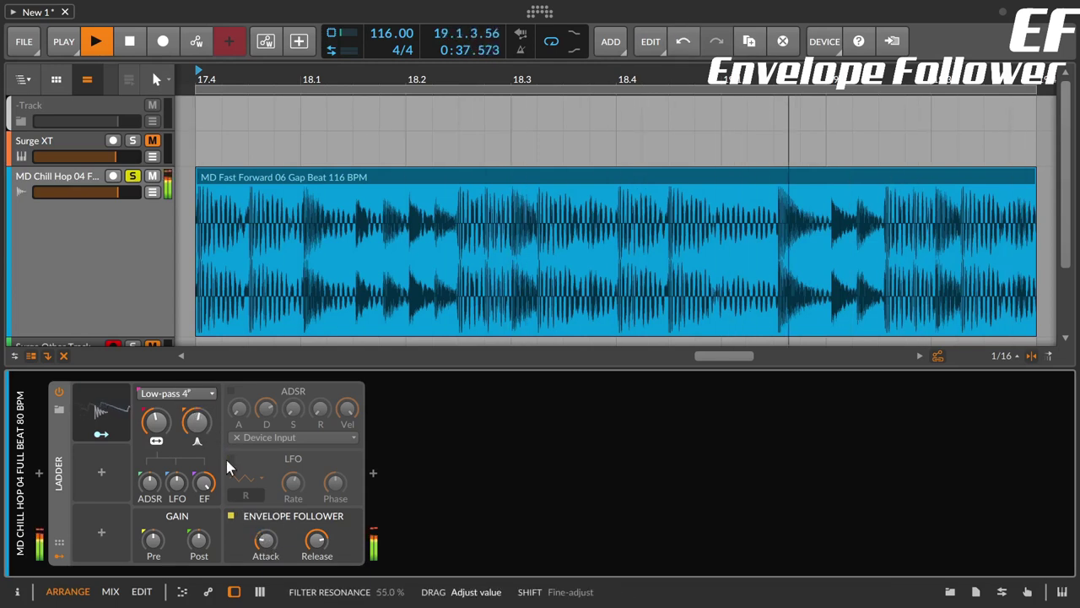
- Lower the filter cutoff slightly and vary the envelope follower's release and attack, bringing the attack to 13.1 ms
{"action": "left_click_drag", "start_coordinate": [324, 555], "coordinate": [323, 574]}
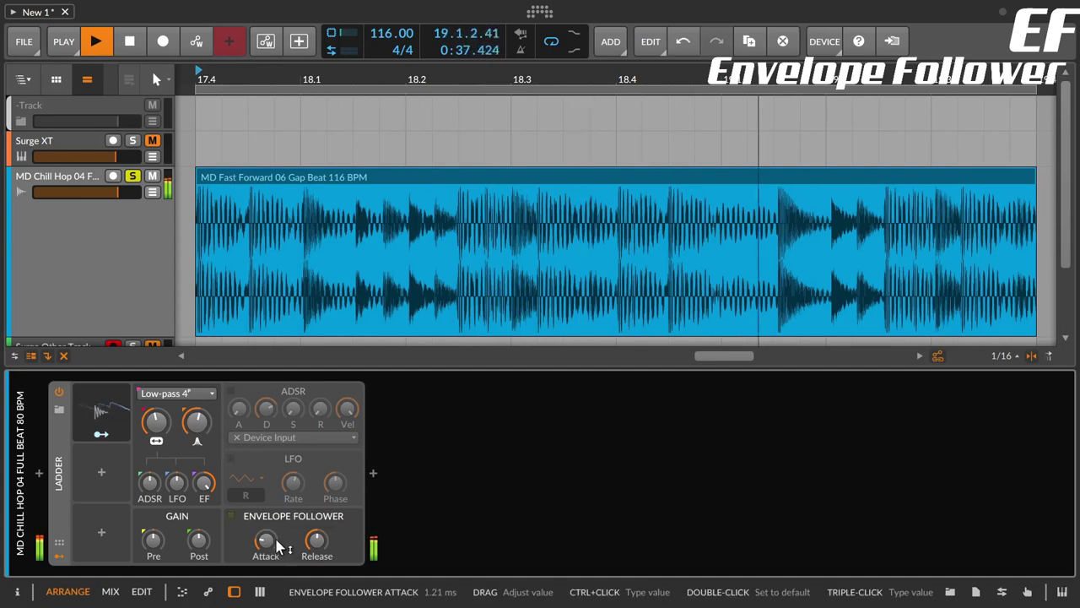
{"action": "left_click_drag", "start_coordinate": [156, 422], "coordinate": [156, 415]}
{"action": "left_click_drag", "start_coordinate": [281, 529], "coordinate": [316, 508]}
{"action": "left_click_drag", "start_coordinate": [309, 548], "coordinate": [309, 573]}
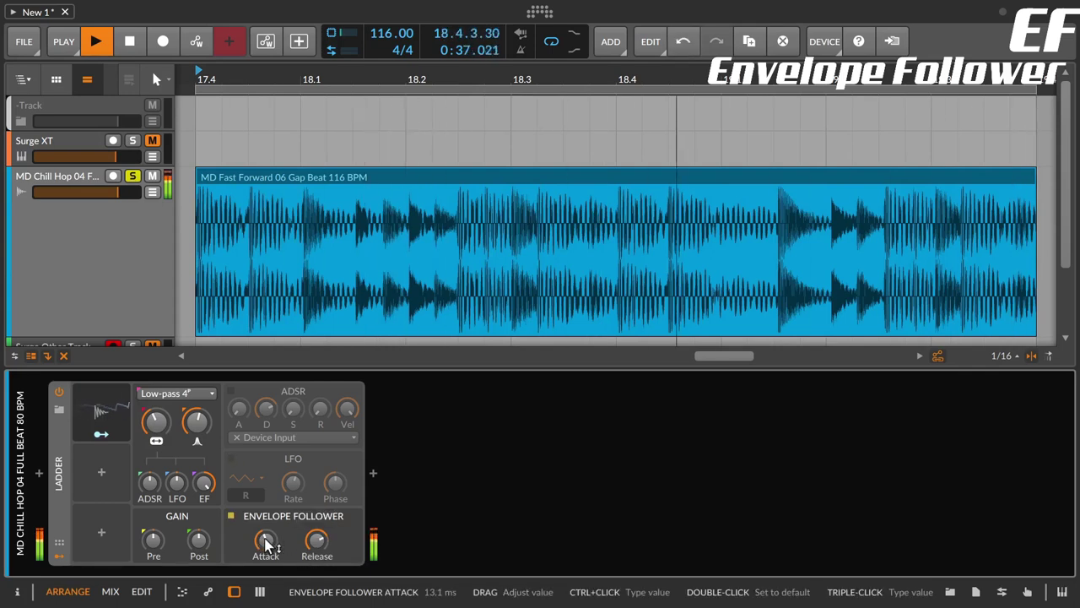
- Return the attack to minimum, set the envelope follower amount to −60.00 st, and open the filter cutoff to 22.4 kHz
{"action": "left_click_drag", "start_coordinate": [272, 541], "coordinate": [272, 591]}
{"action": "left_click_drag", "start_coordinate": [319, 542], "coordinate": [319, 541]}
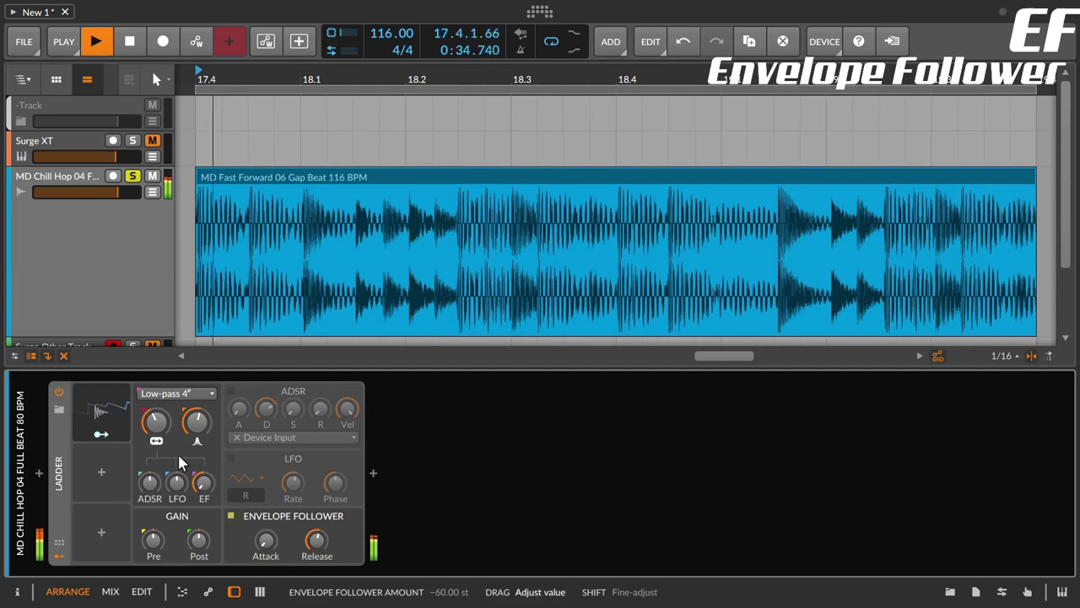
{"action": "left_click_drag", "start_coordinate": [150, 412], "coordinate": [150, 355]}
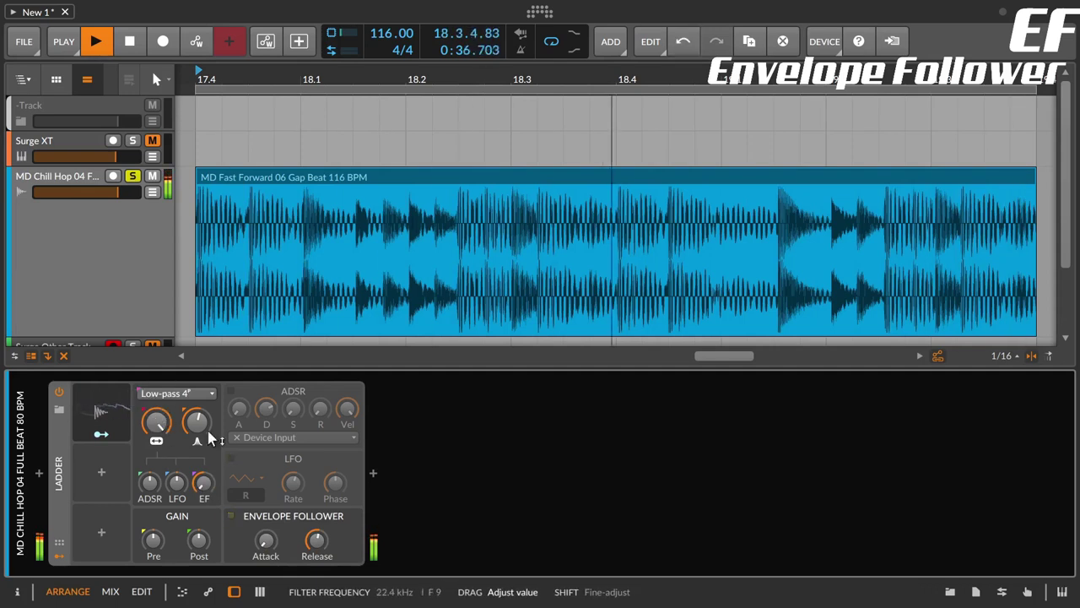
{"action": "left_click", "coordinate": [290, 513]}
- Audition a 1.58 ms attack and releases of 46.4 and 82.5 ms, lengthen both attack and release, and stop playback
{"action": "mouse_move", "coordinate": [270, 545]}
{"action": "left_mouse_down"}
{"action": "mouse_move", "coordinate": [315, 523]}
{"action": "mouse_move", "coordinate": [269, 543]}
{"action": "mouse_move", "coordinate": [316, 552]}
{"action": "mouse_move", "coordinate": [270, 542]}
{"action": "mouse_move", "coordinate": [271, 552]}
{"action": "mouse_move", "coordinate": [271, 530]}
{"action": "mouse_move", "coordinate": [265, 549]}
{"action": "left_mouse_up"}
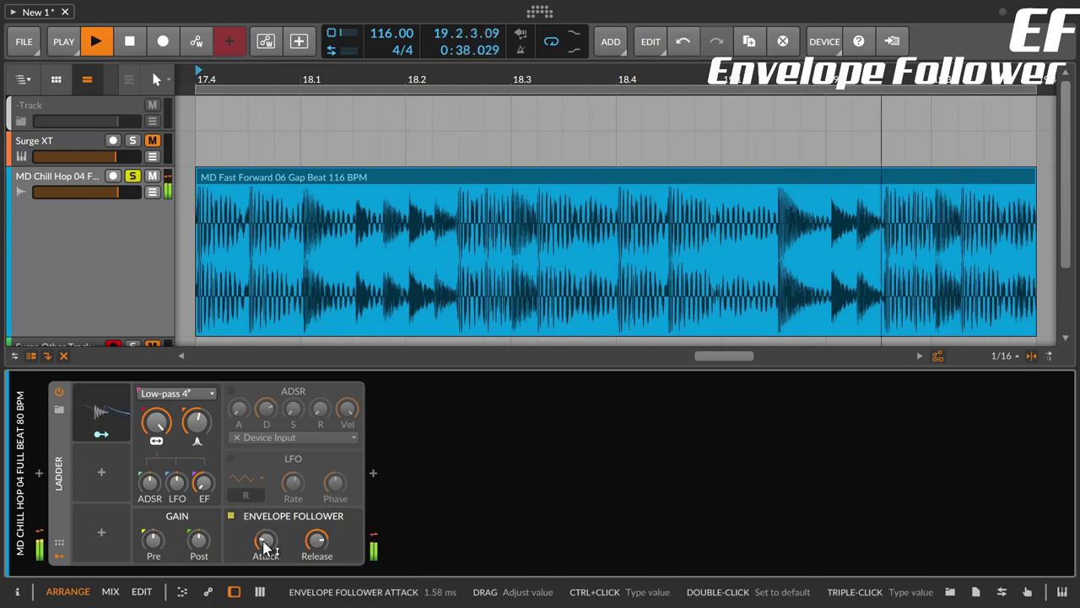
{"action": "left_click_drag", "start_coordinate": [265, 548], "coordinate": [316, 548]}
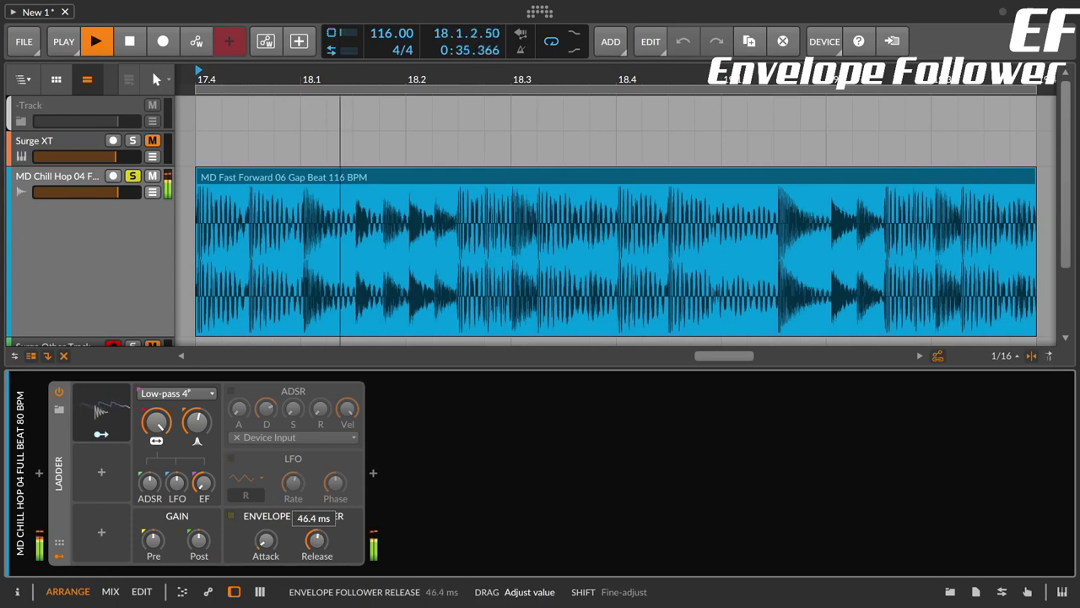
{"action": "left_click_drag", "start_coordinate": [316, 540], "coordinate": [317, 535]}
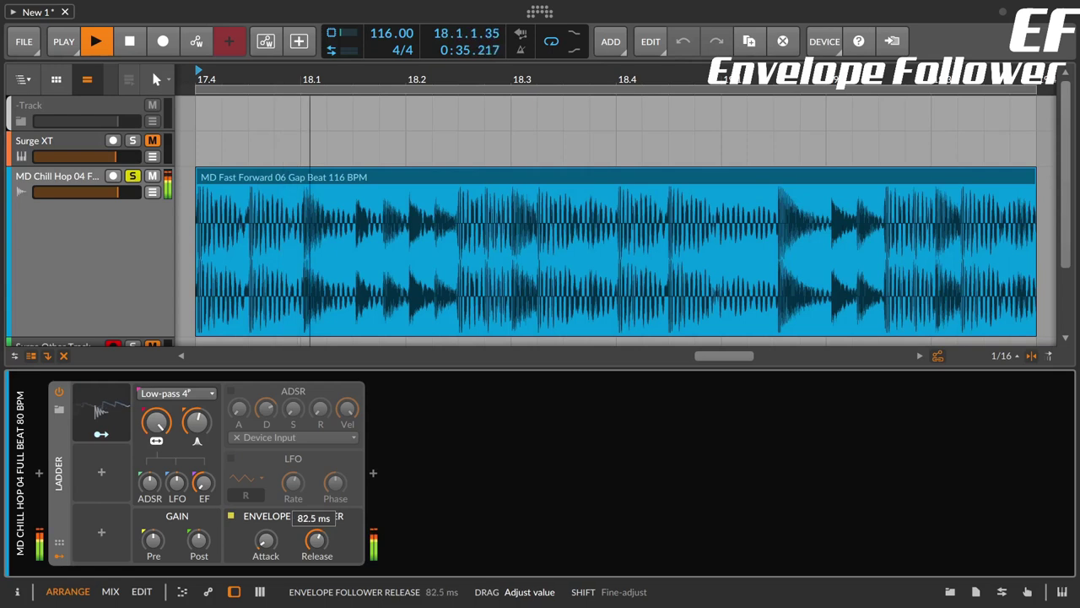
{"action": "left_click_drag", "start_coordinate": [265, 540], "coordinate": [313, 549]}
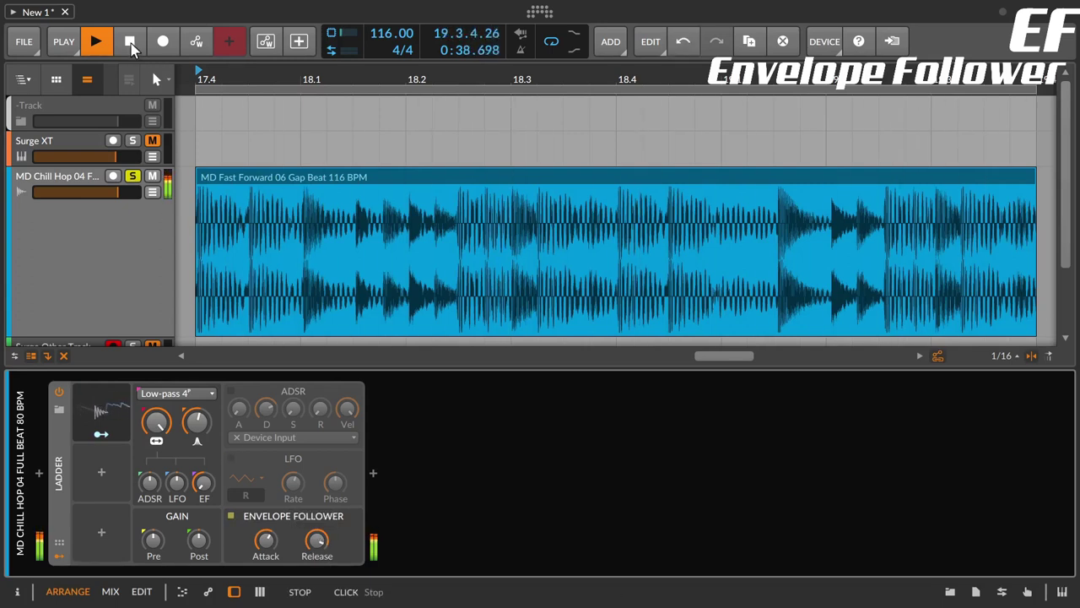
{"action": "left_click", "coordinate": [131, 48]}
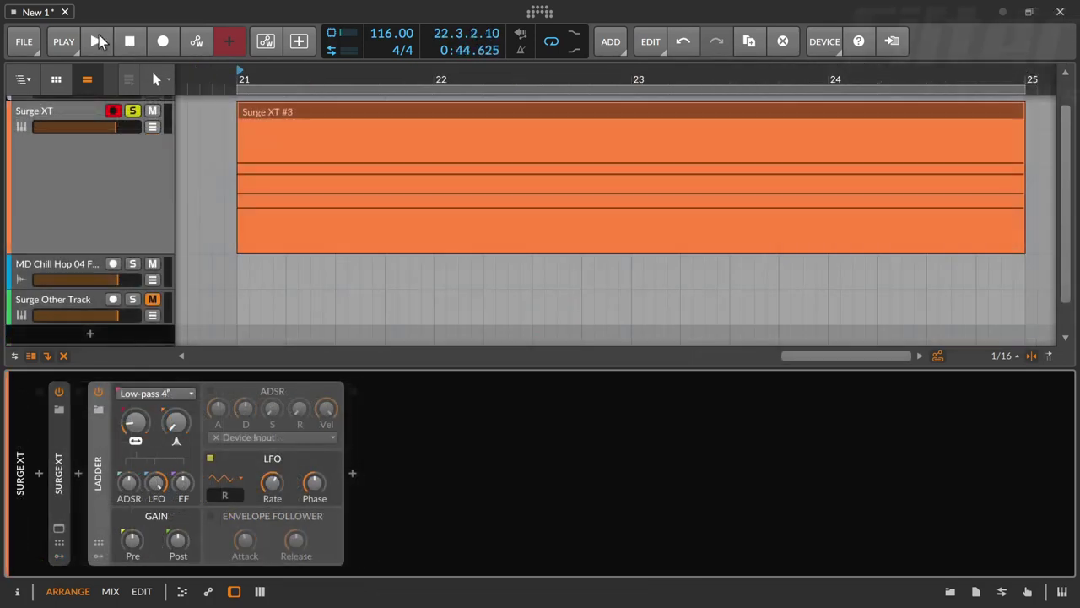
- Start playback of the Surge XT clip, switch the Ladder filter to Low-pass 3 (18dB/oct), and vary the resonance slightly
{"action": "left_click", "coordinate": [97, 41]}
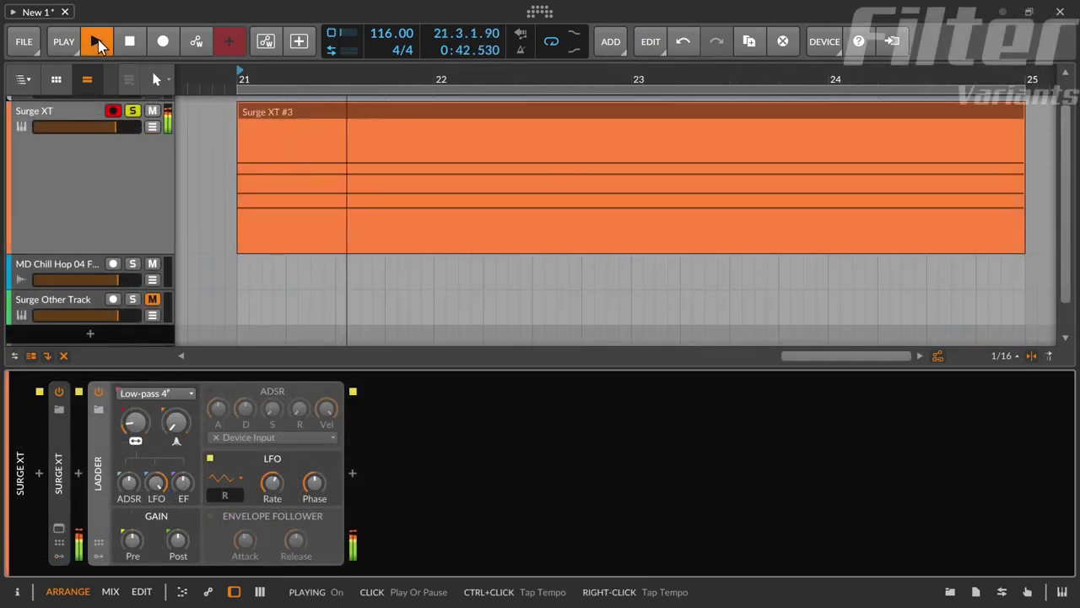
{"action": "left_click", "coordinate": [185, 392]}
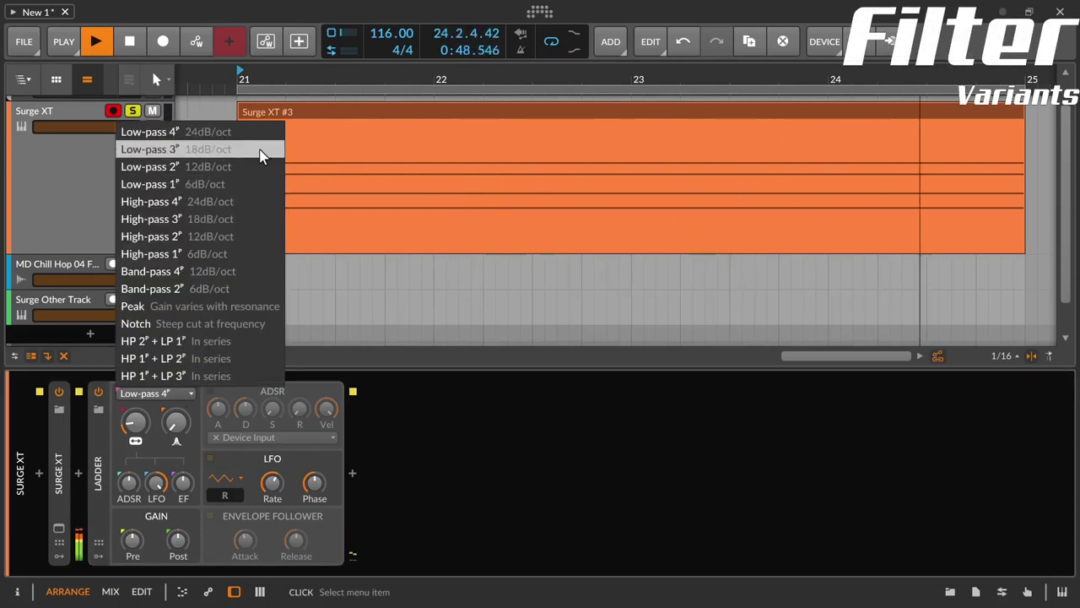
{"action": "left_click", "coordinate": [207, 148]}
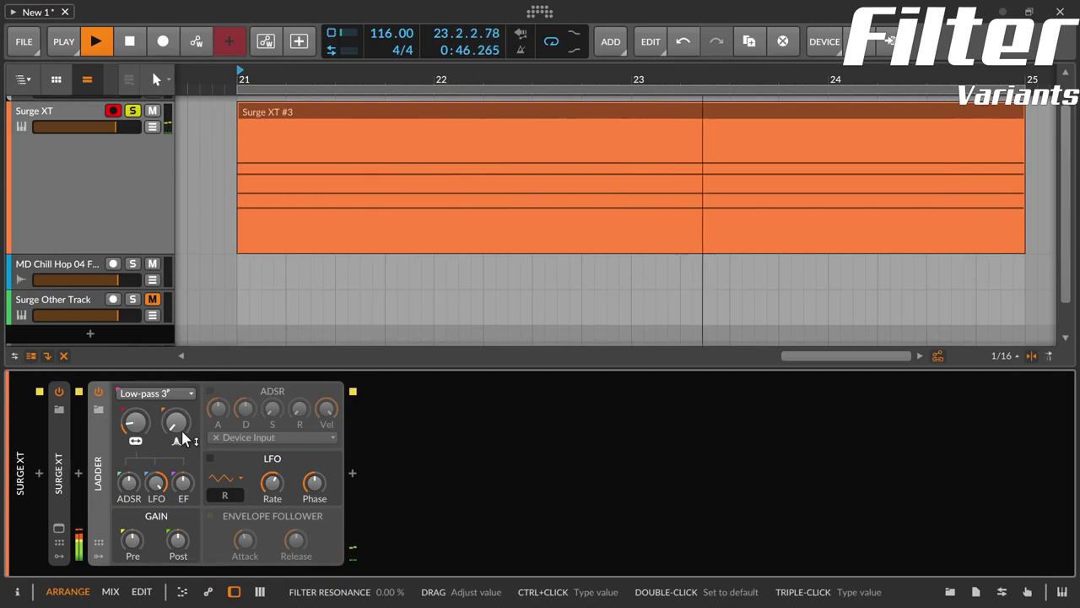
{"action": "mouse_move", "coordinate": [183, 430]}
{"action": "left_mouse_down"}
{"action": "mouse_move", "coordinate": [183, 377]}
{"action": "mouse_move", "coordinate": [183, 436]}
{"action": "left_mouse_up"}
- Compare Low-pass 4 (24dB/oct) with Low-pass 2 (12dB/oct), varying the filter resonance in each mode
{"action": "left_click", "coordinate": [188, 394]}
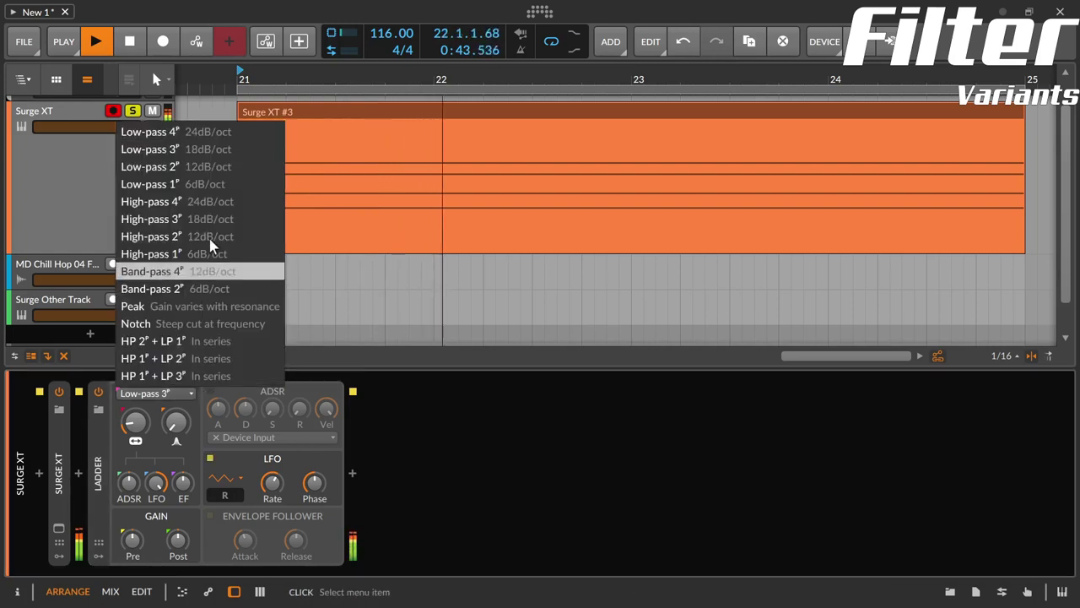
{"action": "left_click", "coordinate": [205, 135]}
{"action": "mouse_move", "coordinate": [178, 426]}
{"action": "left_mouse_down"}
{"action": "mouse_move", "coordinate": [179, 375]}
{"action": "mouse_move", "coordinate": [176, 415]}
{"action": "left_mouse_up"}
{"action": "left_click", "coordinate": [178, 397]}
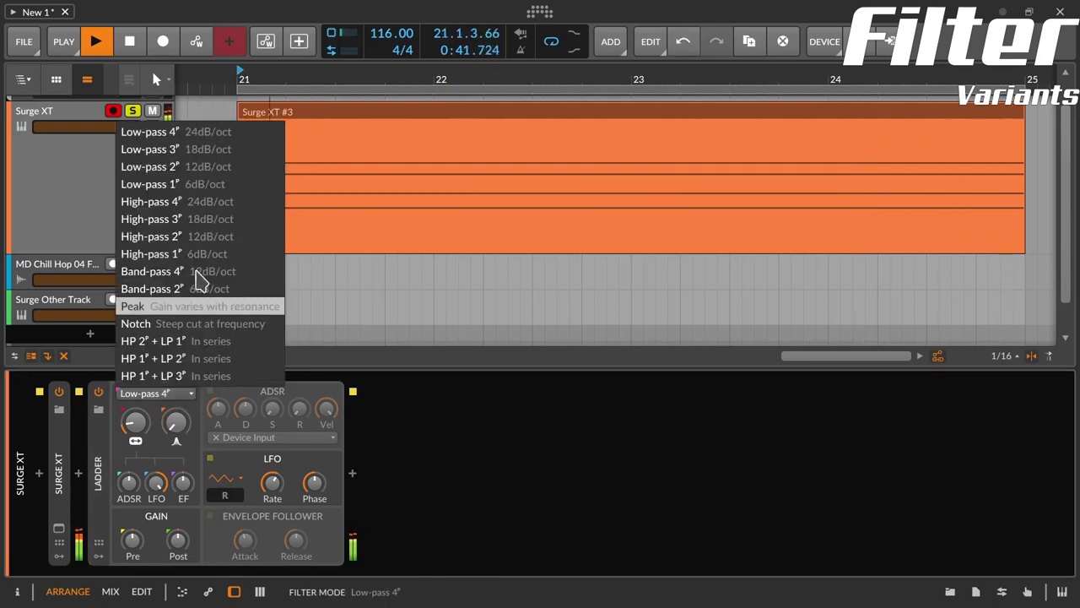
{"action": "left_click", "coordinate": [199, 168]}
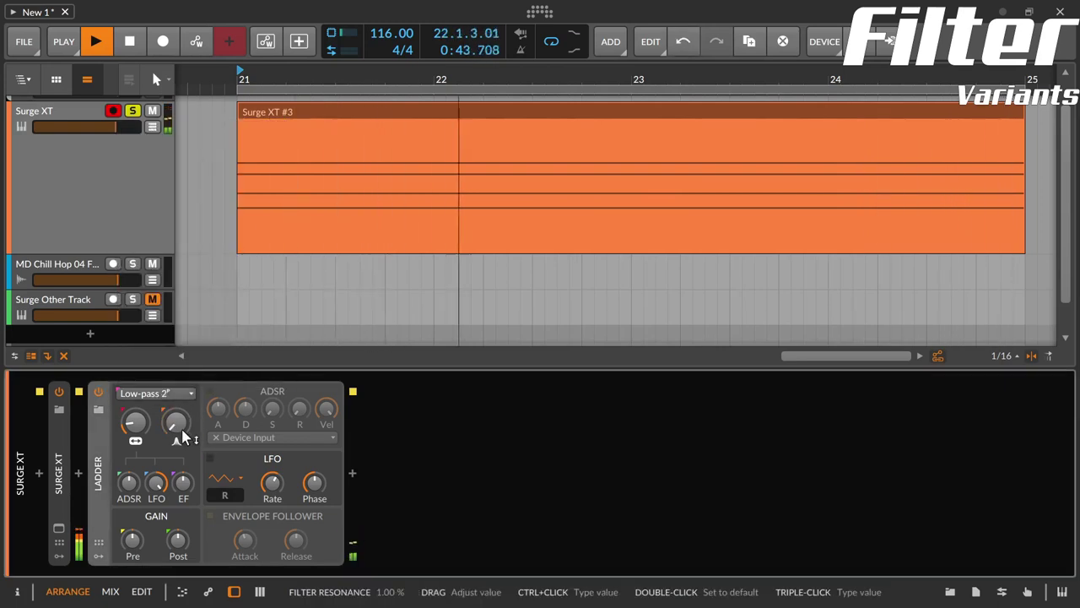
{"action": "mouse_move", "coordinate": [178, 432]}
{"action": "left_mouse_down"}
{"action": "mouse_move", "coordinate": [178, 388]}
{"action": "mouse_move", "coordinate": [176, 424]}
{"action": "left_mouse_up"}
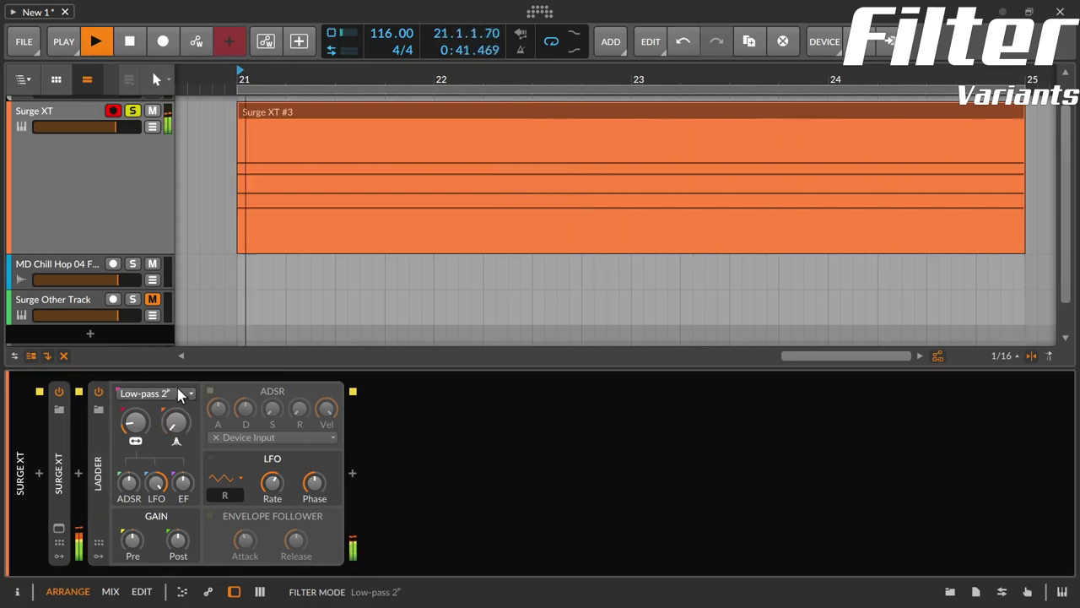
- Switch the filter to Low-pass 1 (6dB/oct), raise the resonance to about 49%, and bring it back down to minimum
{"action": "left_click", "coordinate": [180, 393]}
{"action": "left_click", "coordinate": [204, 183]}
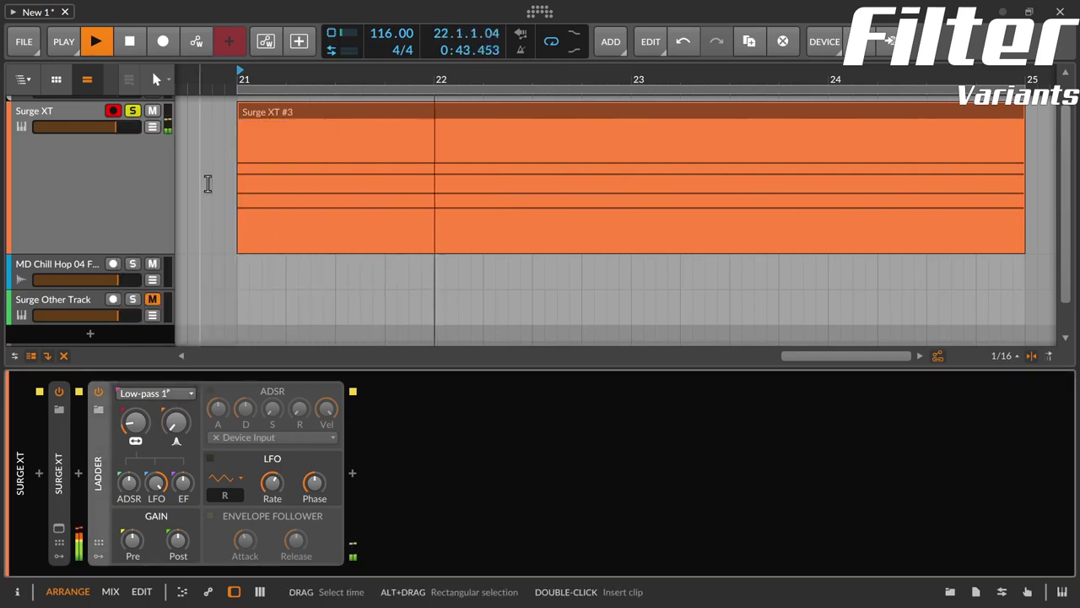
{"action": "left_click_drag", "start_coordinate": [175, 429], "coordinate": [176, 363]}
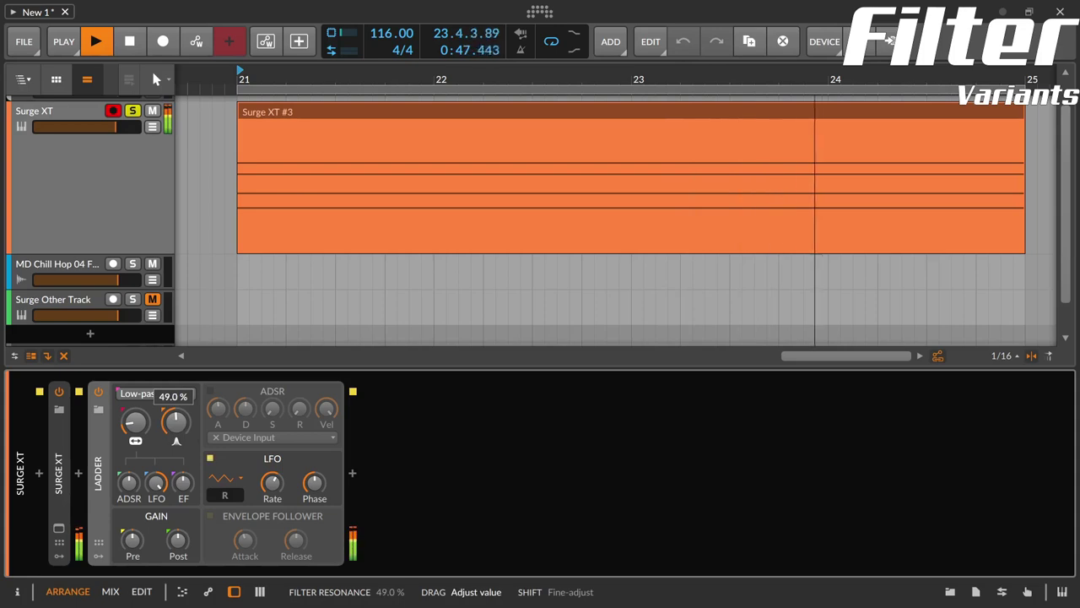
{"action": "left_click_drag", "start_coordinate": [176, 355], "coordinate": [176, 428]}
- Switch the filter to High-pass 4 (24dB/oct), raise the cutoff frequency, and sweep the resonance through about 34.7%
{"action": "left_click", "coordinate": [174, 394]}
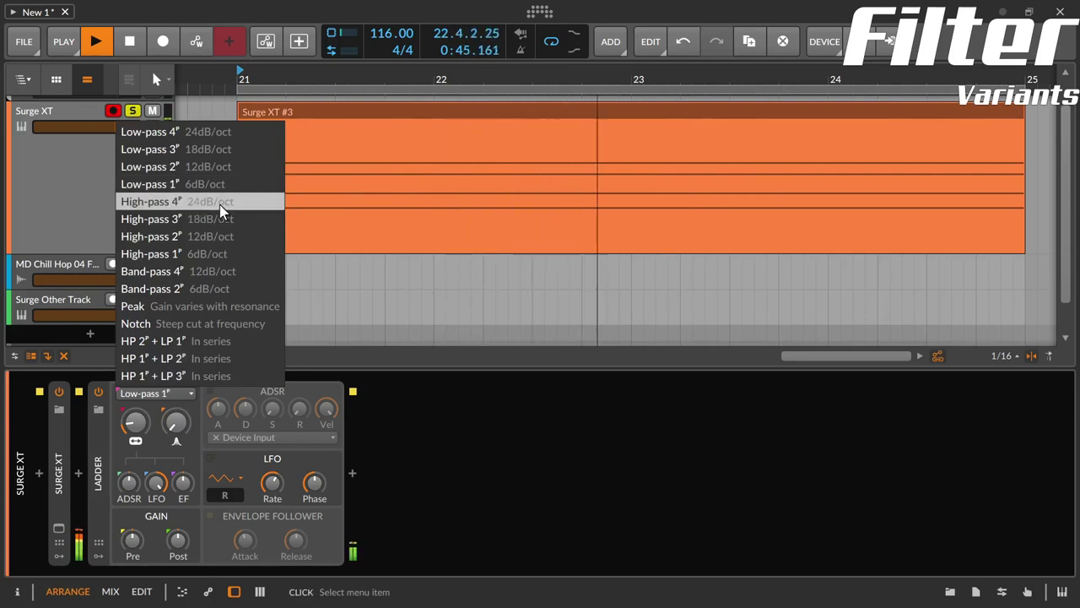
{"action": "left_click", "coordinate": [220, 204]}
{"action": "left_click_drag", "start_coordinate": [135, 421], "coordinate": [176, 417]}
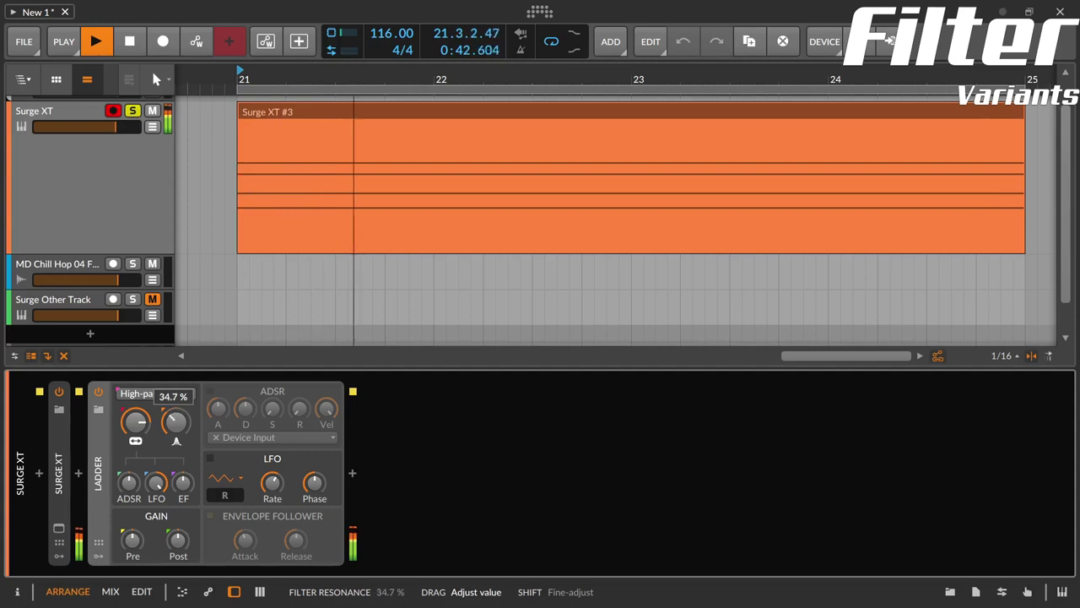
- Audition High-pass 3 (18dB/oct) with resonance swept up to about 47.3% and back to zero, comparing it against High-pass 4
{"action": "left_click", "coordinate": [180, 395]}
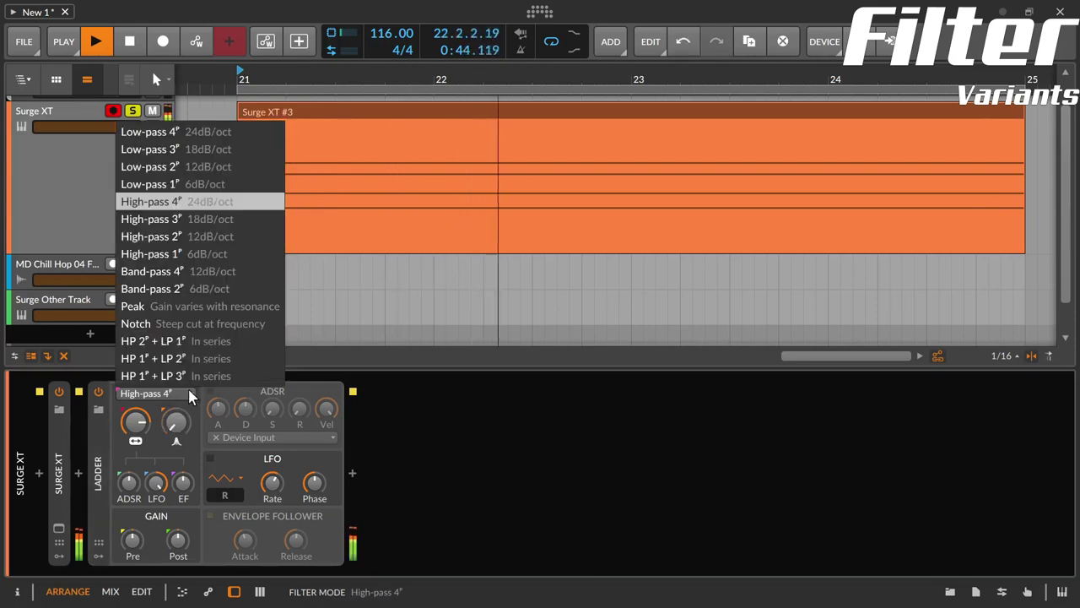
{"action": "left_click", "coordinate": [212, 221]}
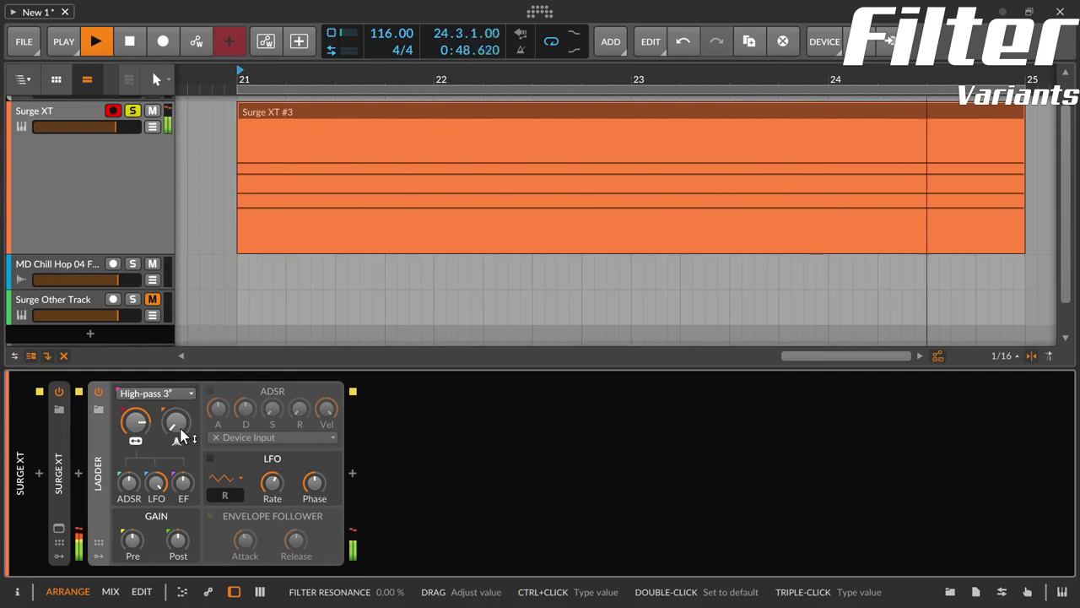
{"action": "left_click_drag", "start_coordinate": [180, 434], "coordinate": [180, 387]}
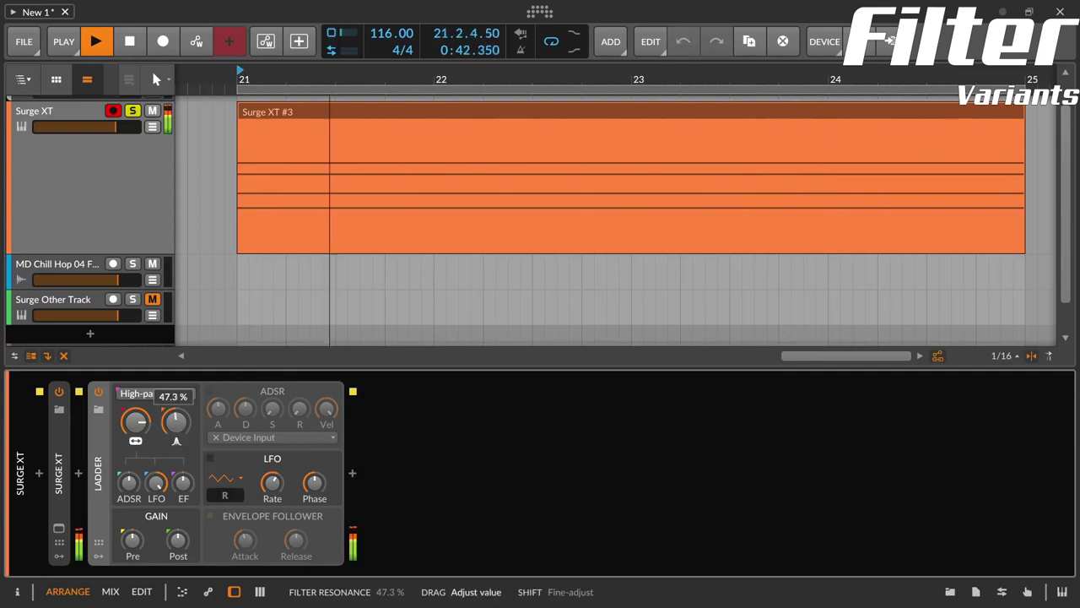
{"action": "left_click", "coordinate": [191, 394]}
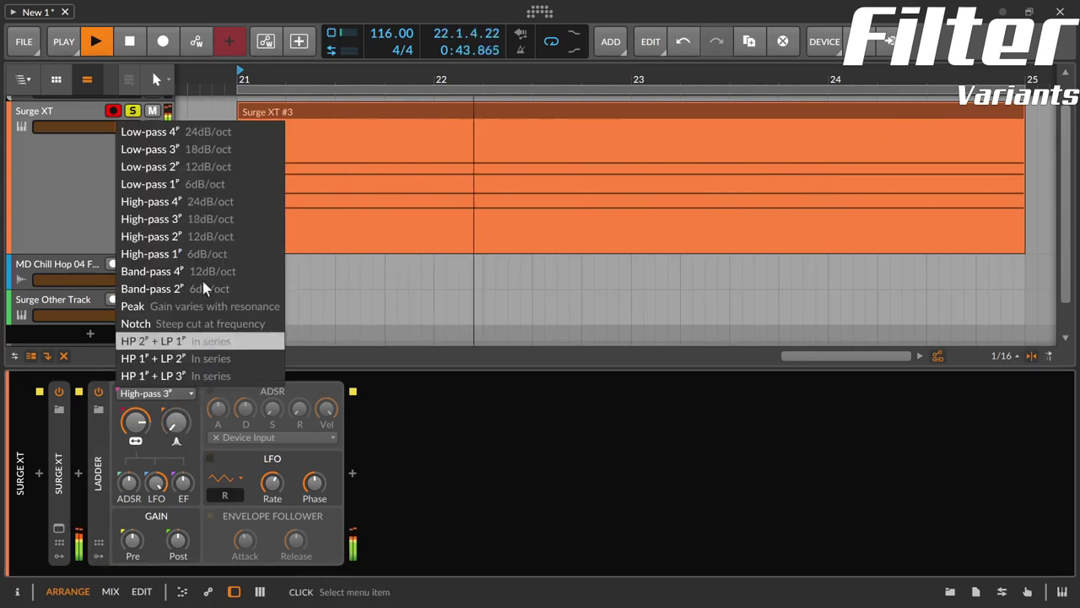
{"action": "left_click", "coordinate": [212, 201]}
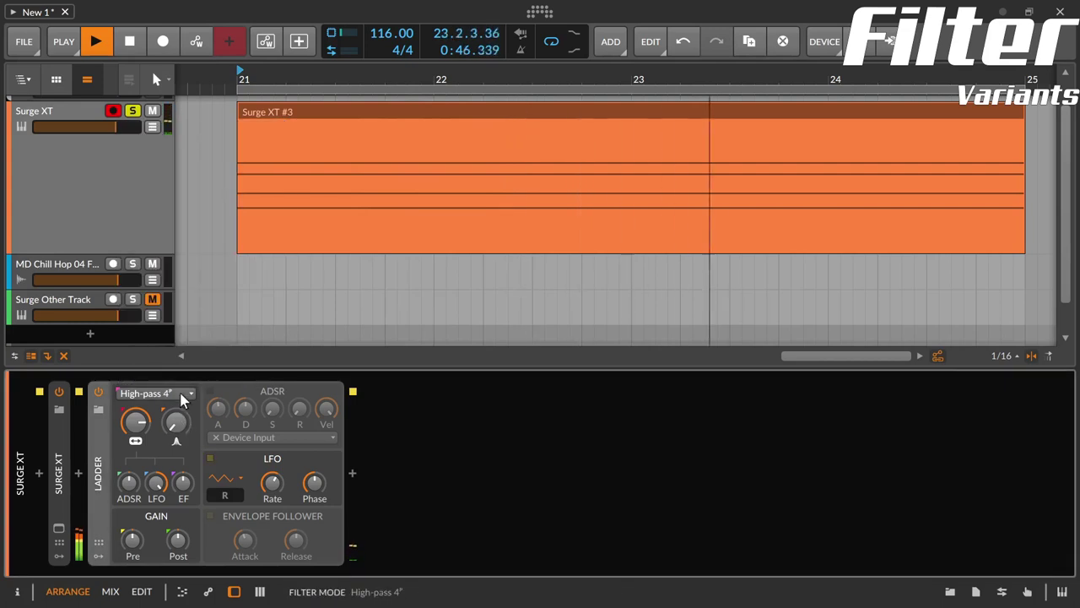
{"action": "left_click", "coordinate": [182, 393]}
{"action": "left_click", "coordinate": [217, 219]}
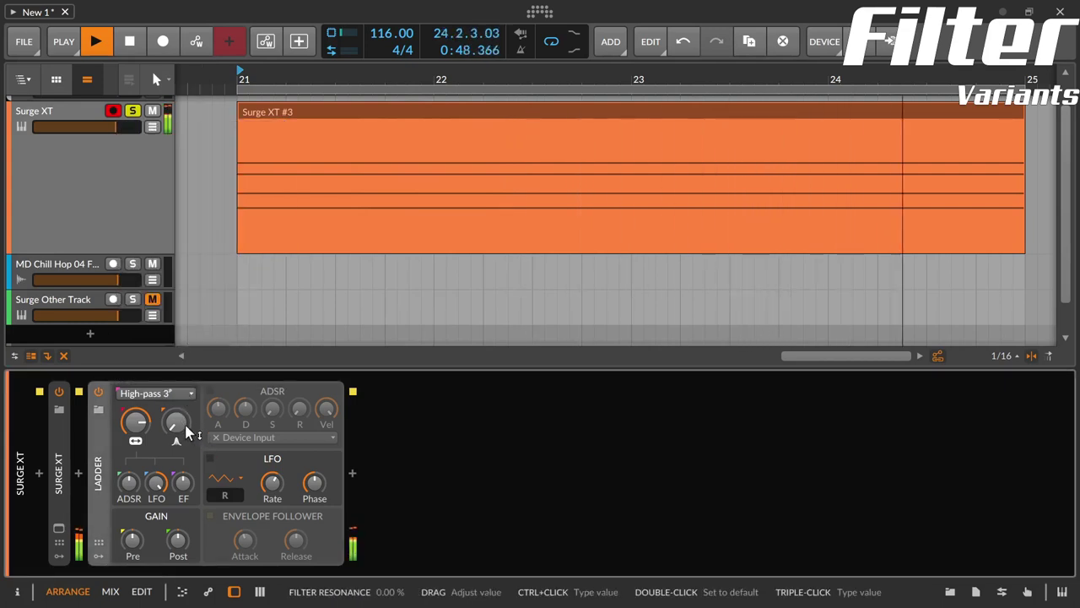
- Audition High-pass 2 (12dB/oct) and High-pass 1 (6dB/oct), sweeping the resonance up and back to zero in each mode
{"action": "left_click", "coordinate": [191, 394]}
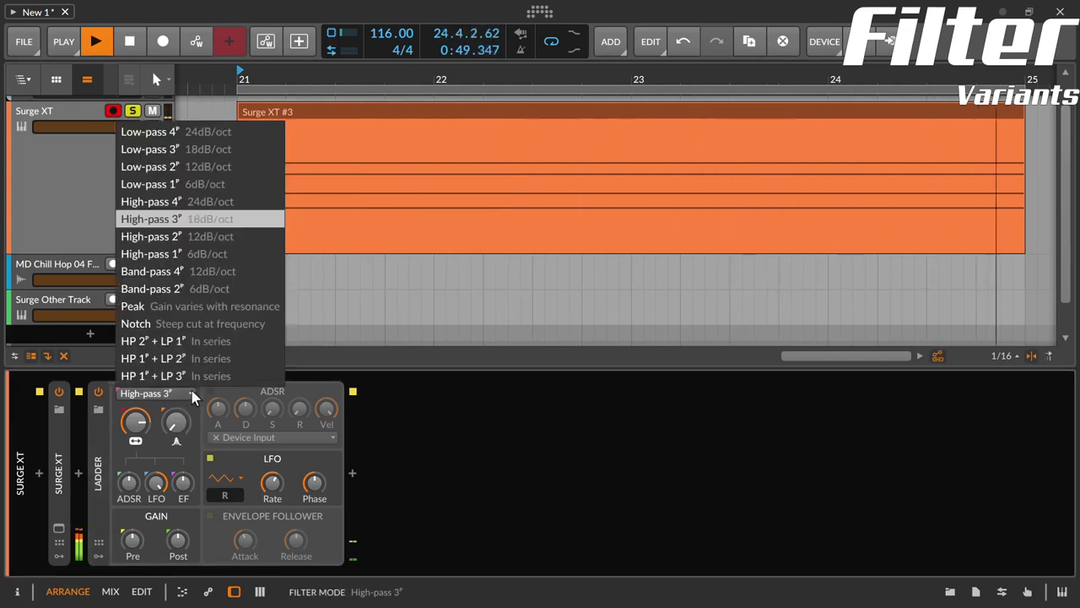
{"action": "left_click", "coordinate": [226, 237]}
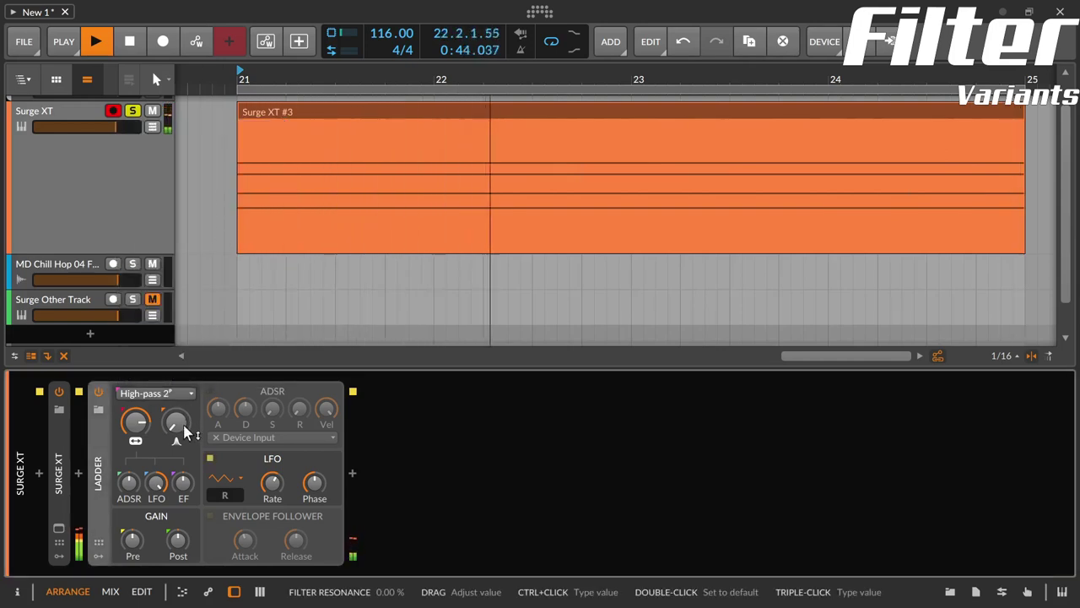
{"action": "left_click_drag", "start_coordinate": [183, 430], "coordinate": [183, 371]}
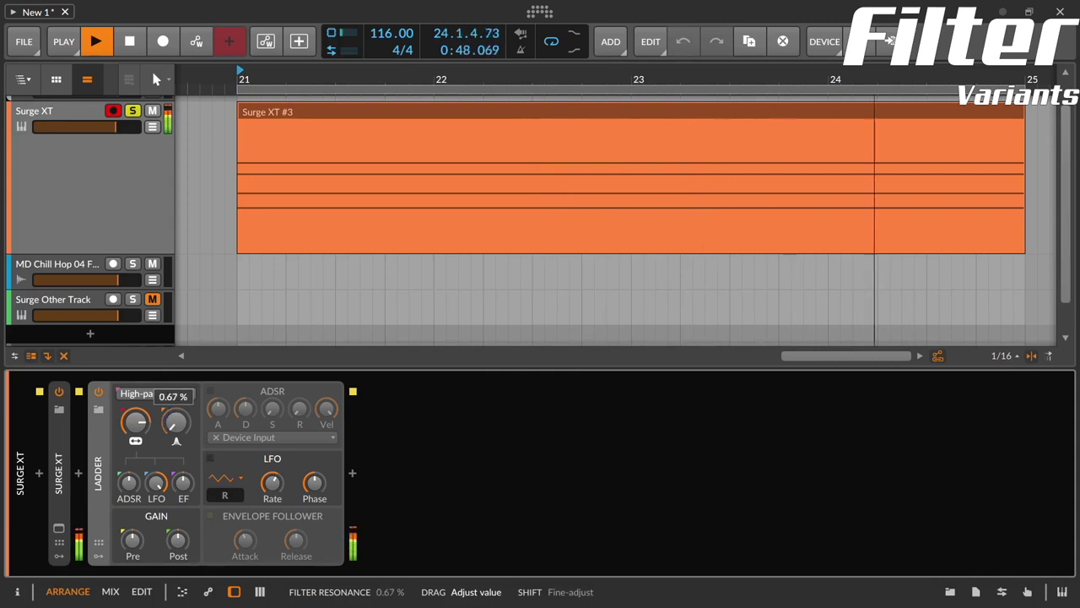
{"action": "left_click", "coordinate": [191, 394]}
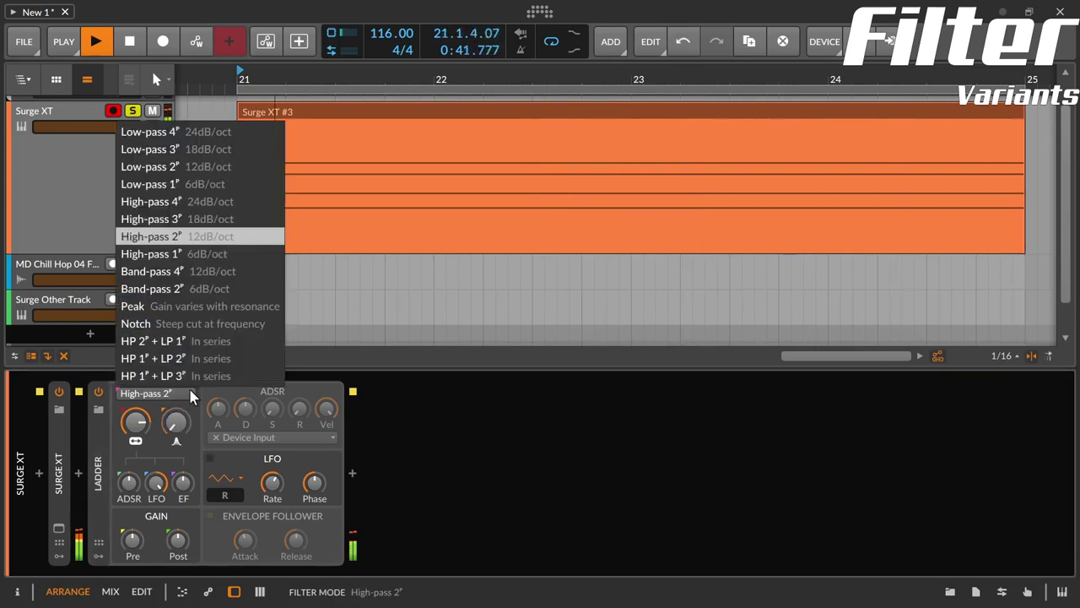
{"action": "left_click", "coordinate": [205, 256]}
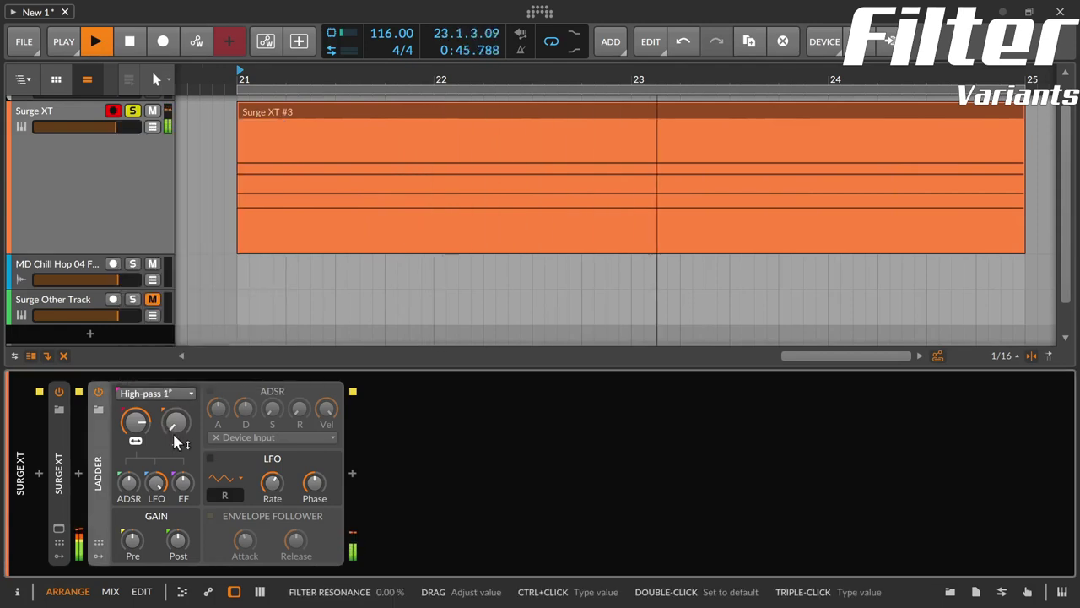
{"action": "left_click_drag", "start_coordinate": [182, 445], "coordinate": [182, 405]}
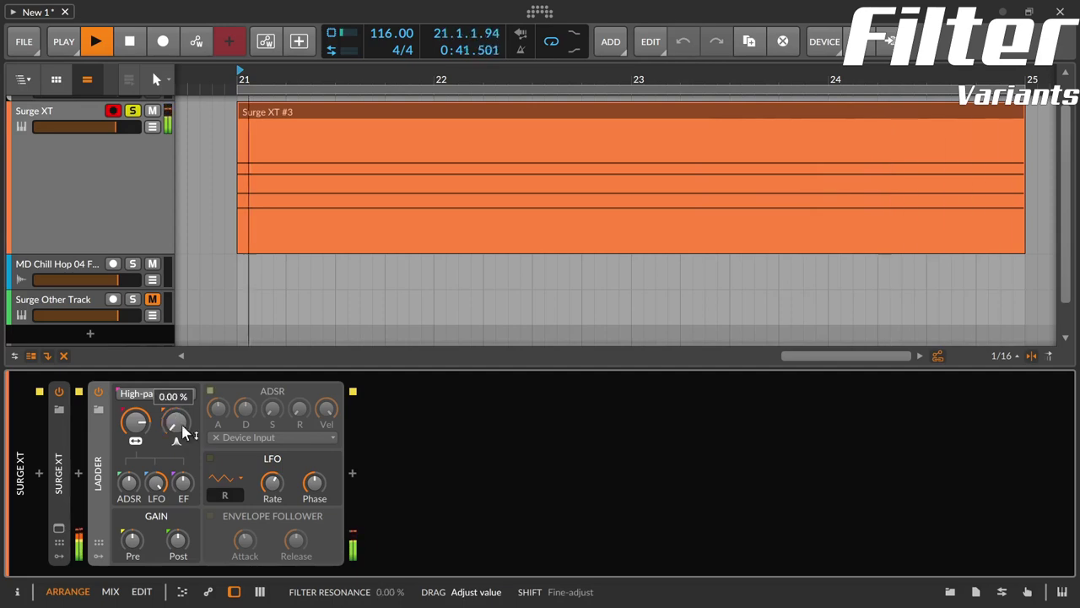
- Switch the filter to Band-pass 4 (12dB/oct) and sweep the cutoff frequency between about 206 Hz and 1.80 kHz
{"action": "left_click", "coordinate": [187, 394]}
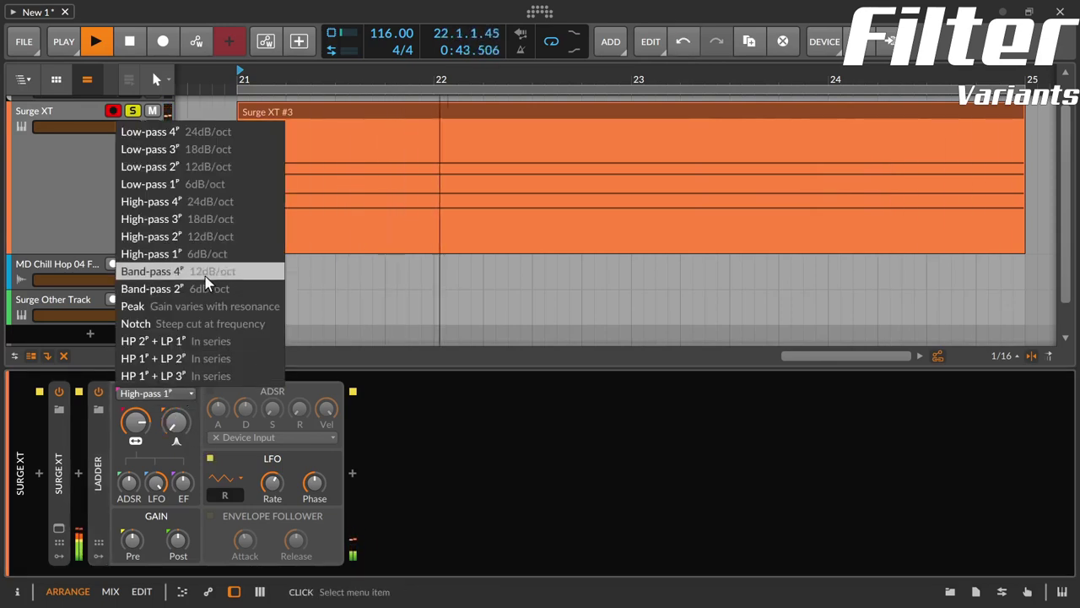
{"action": "left_click", "coordinate": [205, 280]}
{"action": "mouse_move", "coordinate": [135, 421]}
{"action": "left_mouse_down"}
{"action": "mouse_move", "coordinate": [135, 409]}
{"action": "mouse_move", "coordinate": [135, 441]}
{"action": "mouse_move", "coordinate": [135, 426]}
{"action": "left_mouse_up"}
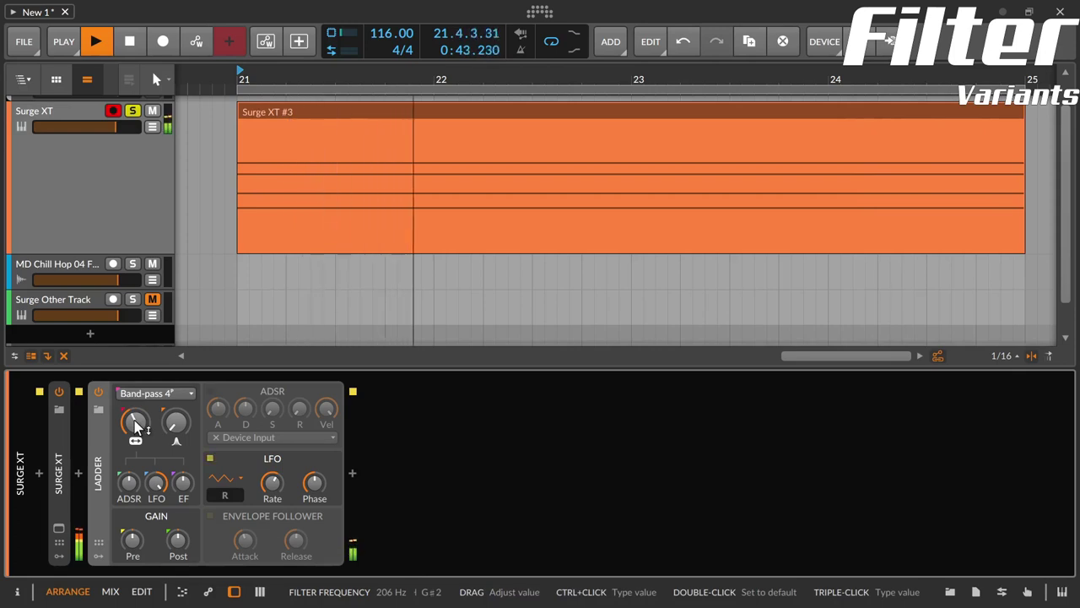
{"action": "left_click_drag", "start_coordinate": [135, 426], "coordinate": [139, 435]}
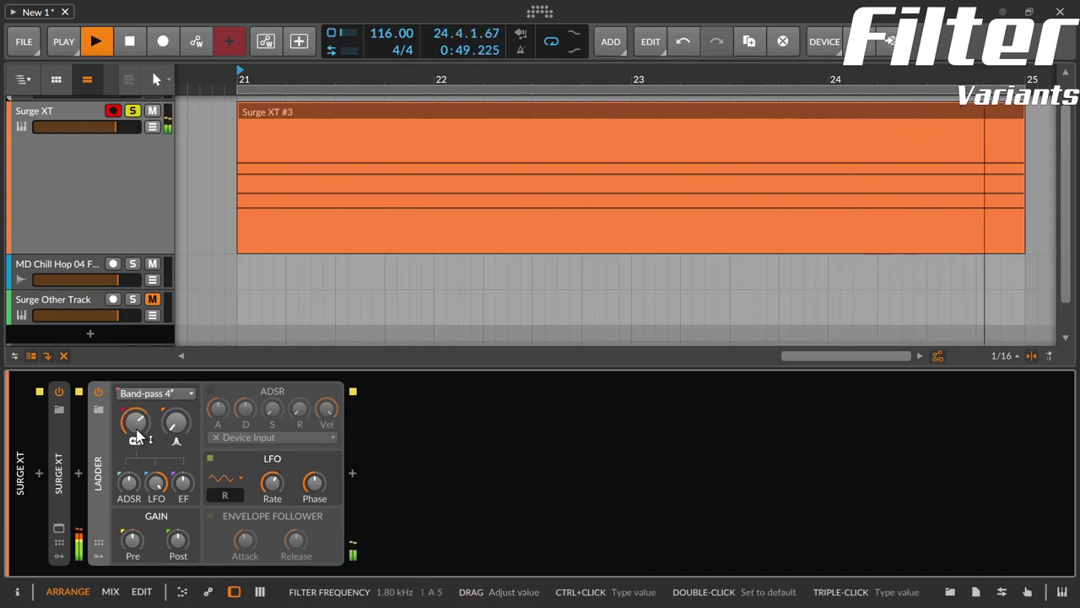
{"action": "mouse_move", "coordinate": [139, 435]}
{"action": "left_mouse_down"}
{"action": "mouse_move", "coordinate": [140, 449]}
{"action": "mouse_move", "coordinate": [144, 428]}
{"action": "left_mouse_up"}
- Switch the filter to Band-pass 2 (6dB/oct) and sweep the cutoff, leaving it at a lower frequency
{"action": "left_click", "coordinate": [153, 397]}
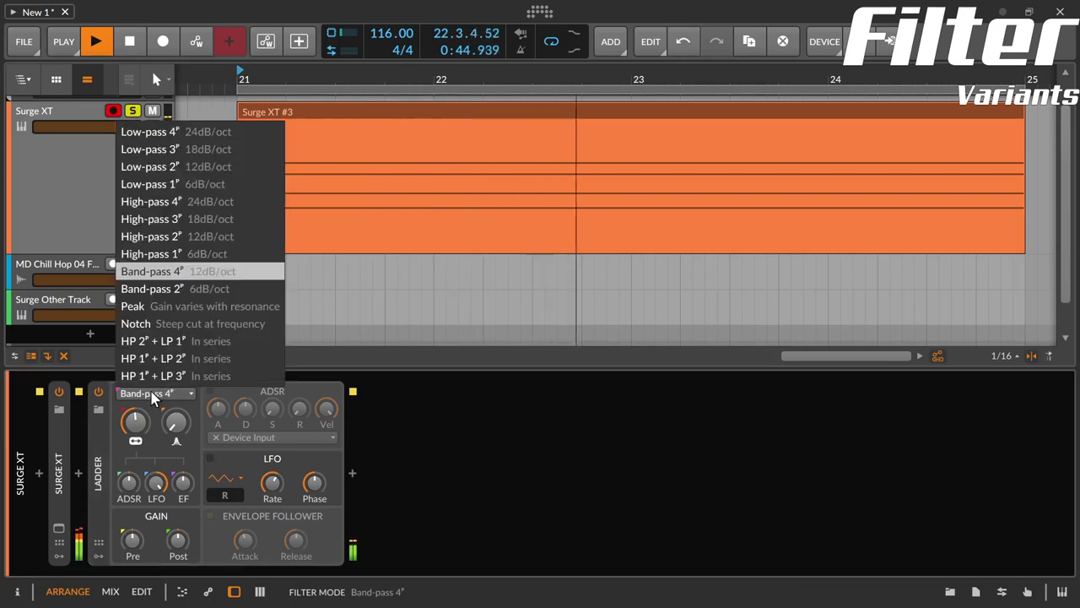
{"action": "left_click", "coordinate": [225, 289]}
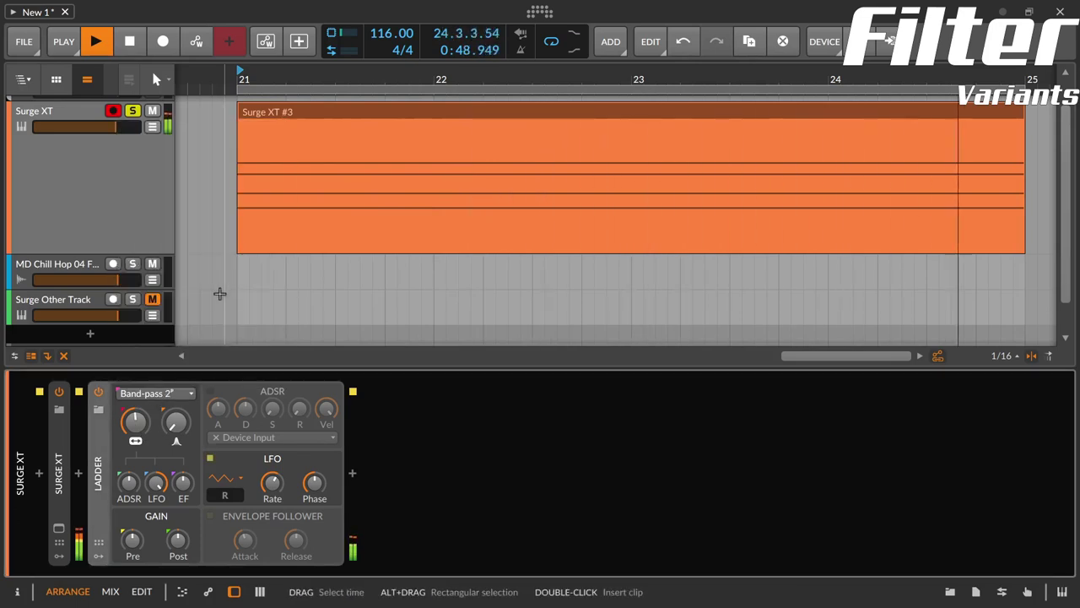
{"action": "mouse_move", "coordinate": [138, 427]}
{"action": "left_mouse_down"}
{"action": "mouse_move", "coordinate": [139, 401]}
{"action": "mouse_move", "coordinate": [140, 455]}
{"action": "mouse_move", "coordinate": [140, 422]}
{"action": "left_mouse_up"}
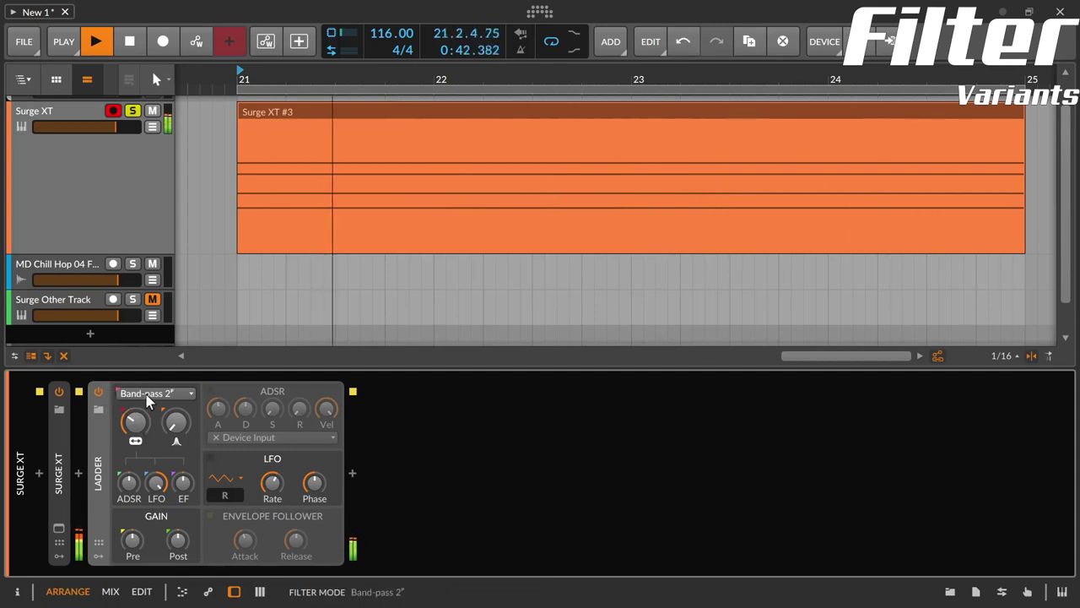
- Audition Peak mode with resonance around 51.3% to 55.7%, sweeping the cutoff up to 13.3 kHz and down to 53.8 Hz
{"action": "left_click", "coordinate": [147, 394]}
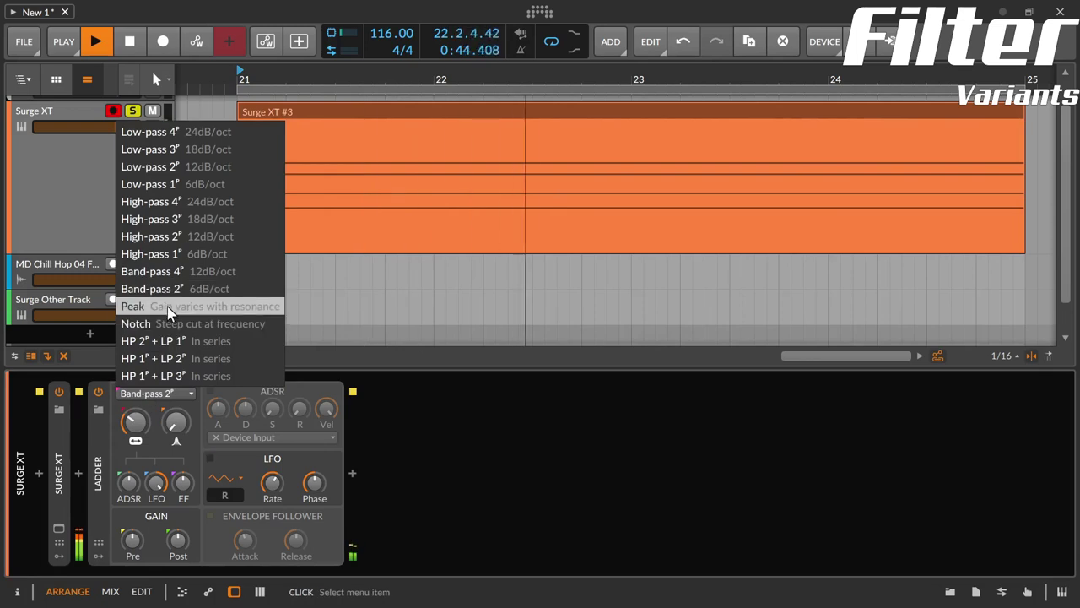
{"action": "left_click", "coordinate": [266, 312]}
{"action": "left_click_drag", "start_coordinate": [146, 428], "coordinate": [176, 390]}
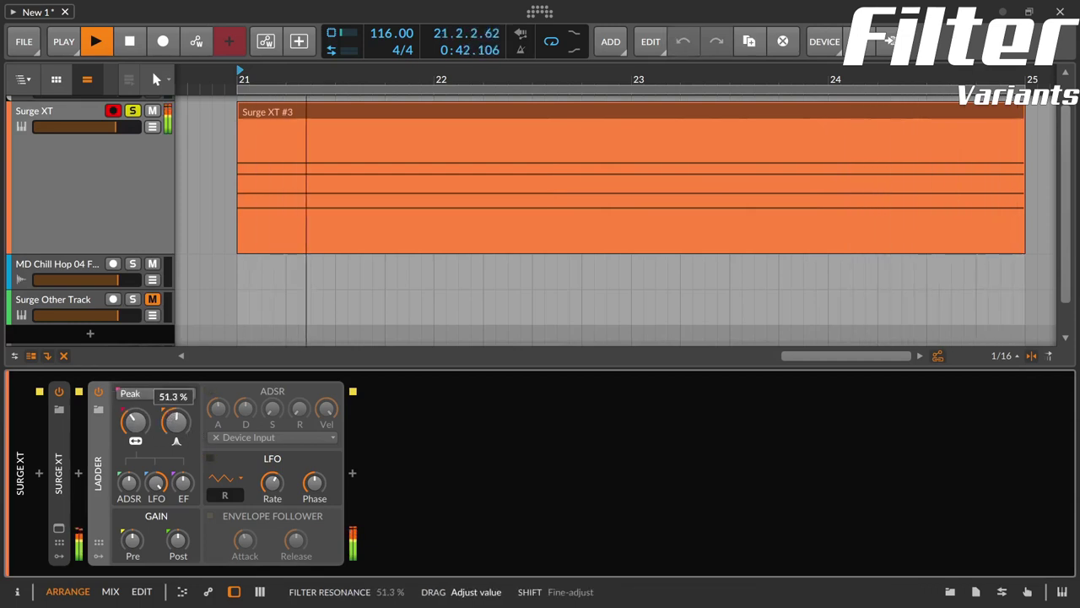
{"action": "left_click_drag", "start_coordinate": [135, 422], "coordinate": [135, 371]}
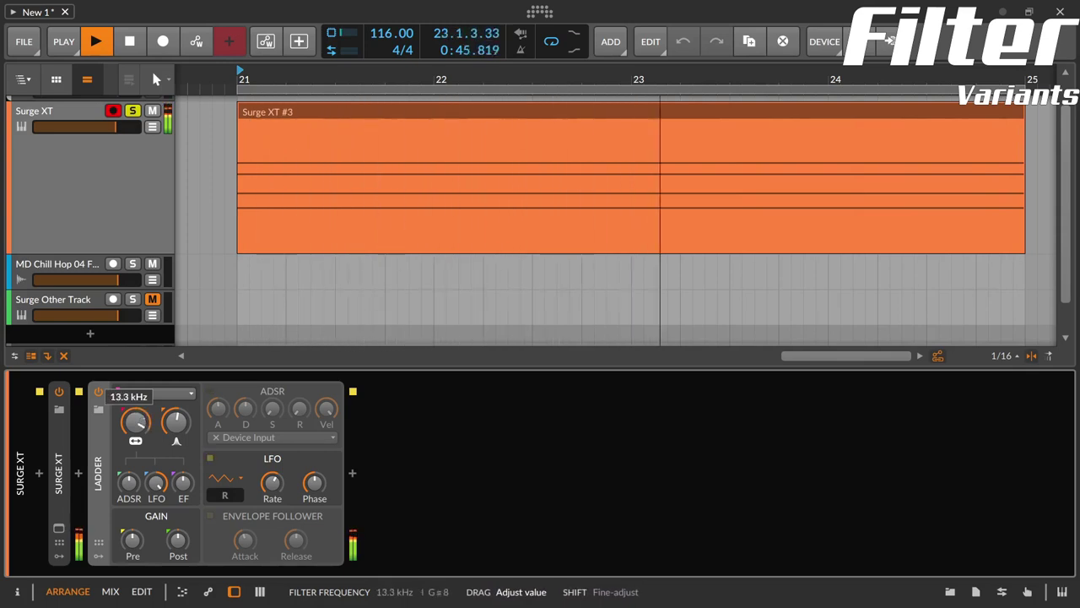
{"action": "left_click_drag", "start_coordinate": [175, 422], "coordinate": [176, 404]}
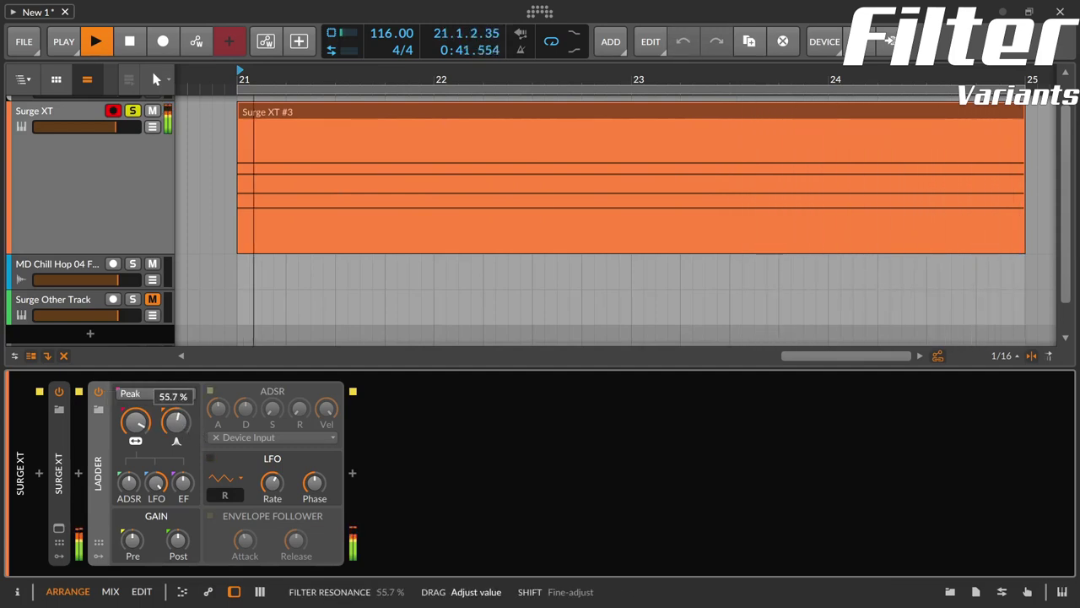
{"action": "left_click_drag", "start_coordinate": [135, 420], "coordinate": [135, 464]}
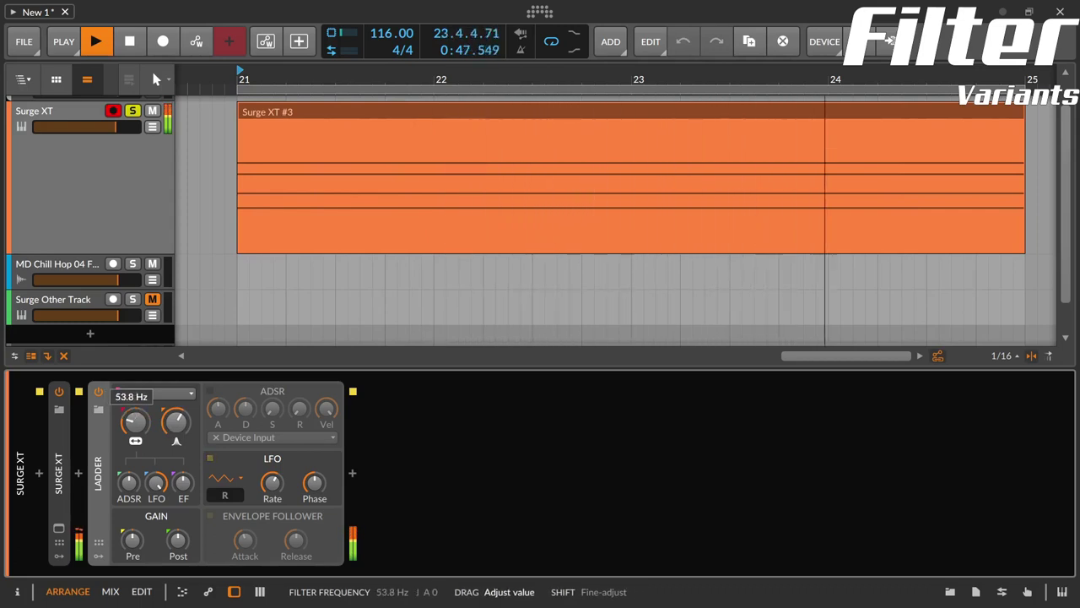
- Switch the Ladder filter to Notch mode and sweep the cutoff frequency between about 1.12 kHz and 16.4 Hz
{"action": "left_click", "coordinate": [160, 393]}
{"action": "left_click", "coordinate": [135, 324]}
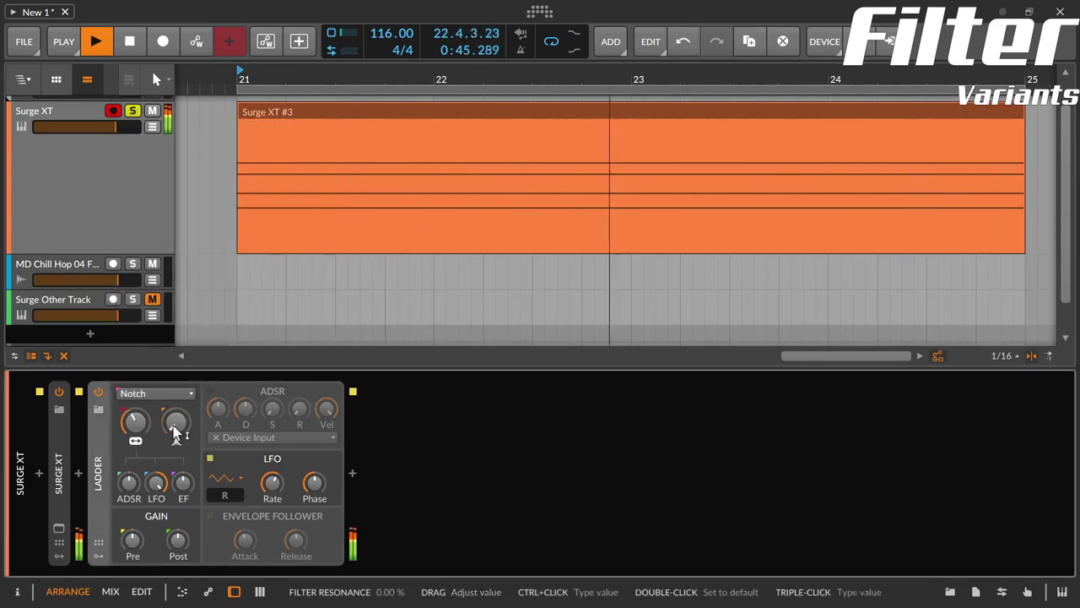
{"action": "mouse_move", "coordinate": [135, 422]}
{"action": "left_mouse_down"}
{"action": "mouse_move", "coordinate": [135, 405]}
{"action": "mouse_move", "coordinate": [135, 428]}
{"action": "left_mouse_up"}
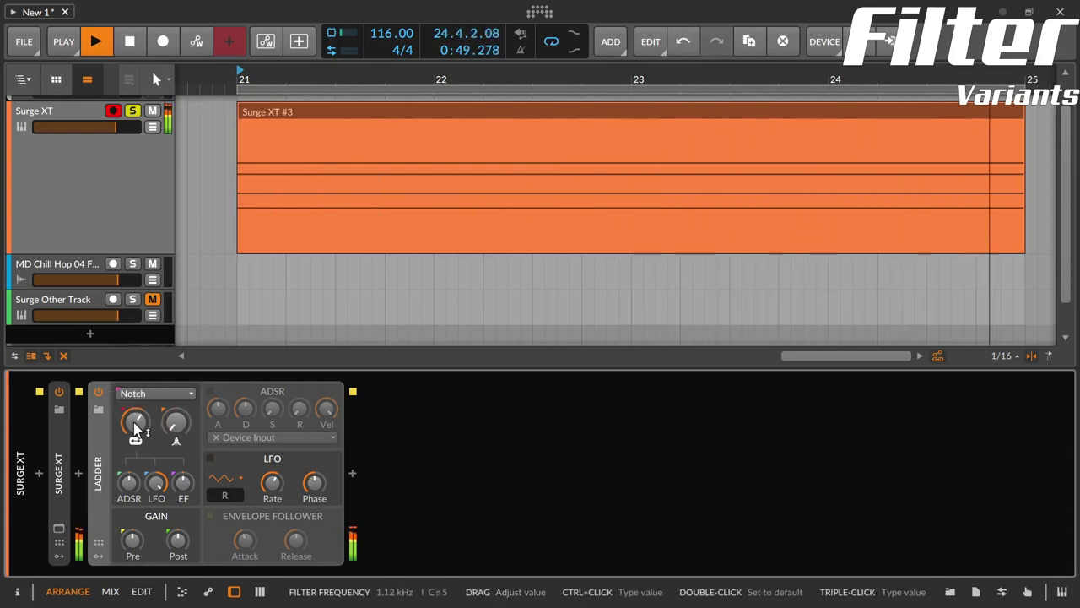
{"action": "mouse_move", "coordinate": [135, 426]}
{"action": "left_mouse_down"}
{"action": "mouse_move", "coordinate": [135, 398]}
{"action": "mouse_move", "coordinate": [138, 449]}
{"action": "mouse_move", "coordinate": [137, 421]}
{"action": "left_mouse_up"}
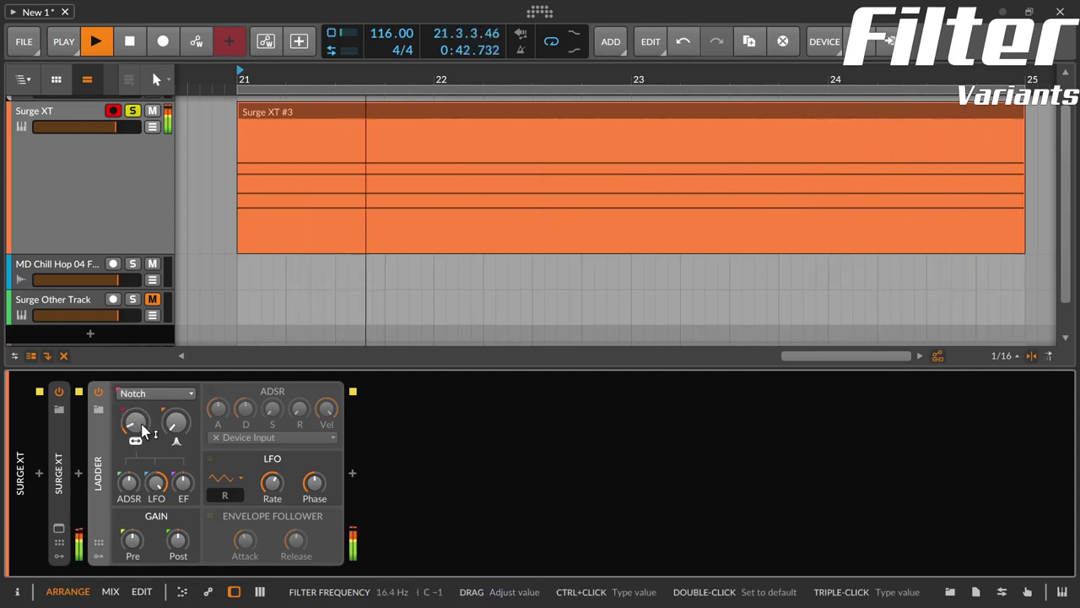
- Raise the Notch filter's resonance through 60.0% to about 84.3%, then bring it back down to zero
{"action": "left_click_drag", "start_coordinate": [144, 432], "coordinate": [185, 430]}
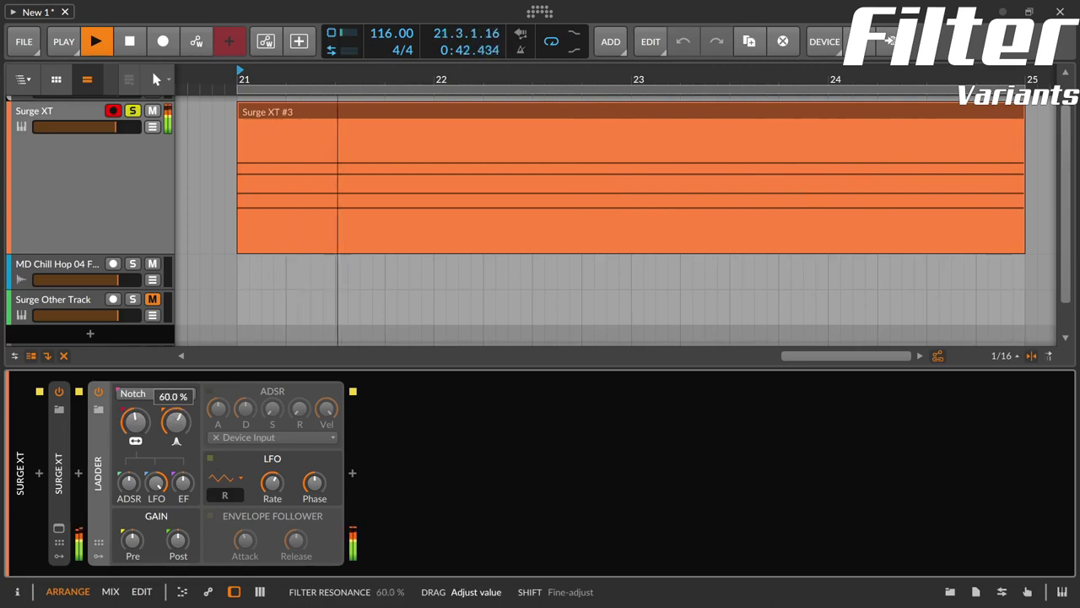
{"action": "left_click_drag", "start_coordinate": [175, 422], "coordinate": [176, 417]}
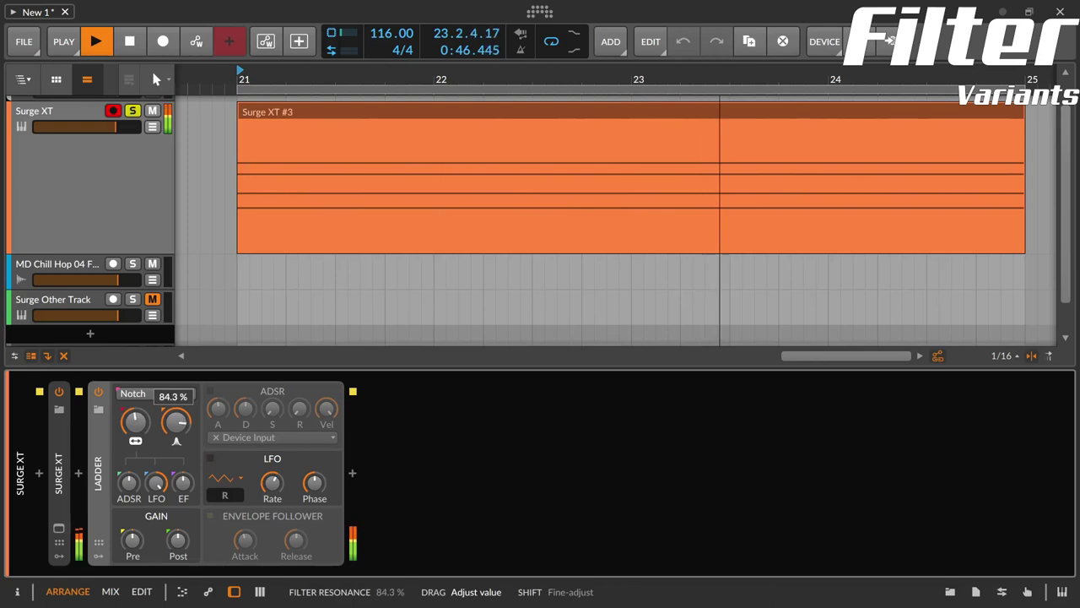
{"action": "mouse_move", "coordinate": [175, 421]}
{"action": "left_mouse_down"}
{"action": "mouse_move", "coordinate": [144, 433]}
{"action": "mouse_move", "coordinate": [175, 423]}
{"action": "left_mouse_up"}
- Audition the HP 2 + LP 1 in-series mode, sweeping cutoff and resonance and ending near 121 Hz with zero resonance
{"action": "left_click", "coordinate": [151, 394]}
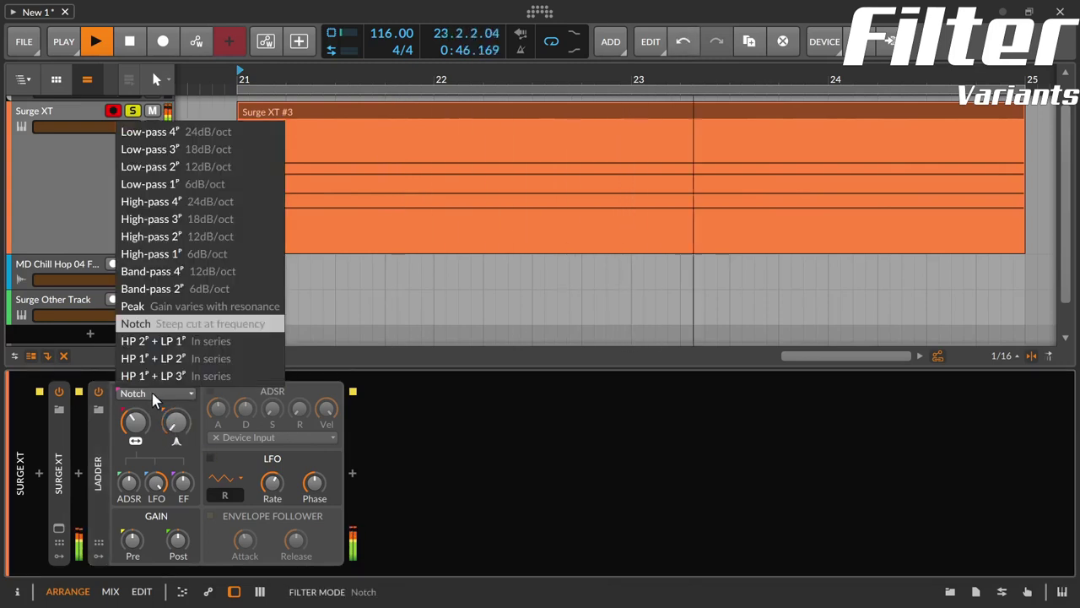
{"action": "left_click", "coordinate": [258, 344]}
{"action": "left_click_drag", "start_coordinate": [135, 426], "coordinate": [135, 393]}
{"action": "left_click_drag", "start_coordinate": [173, 434], "coordinate": [137, 384]}
{"action": "left_click_drag", "start_coordinate": [171, 421], "coordinate": [145, 429]}
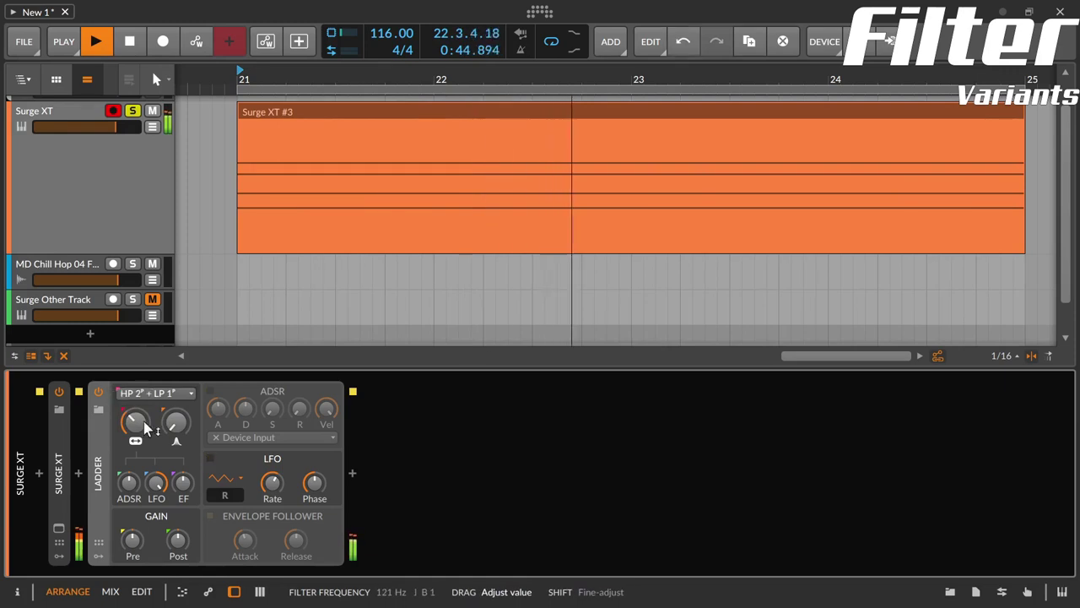
- Audition the HP 1 + LP 2 in-series mode with resonance around 68.3%, sweep the cutoff to about 65.7 Hz, and return resonance to zero
{"action": "left_click", "coordinate": [180, 392]}
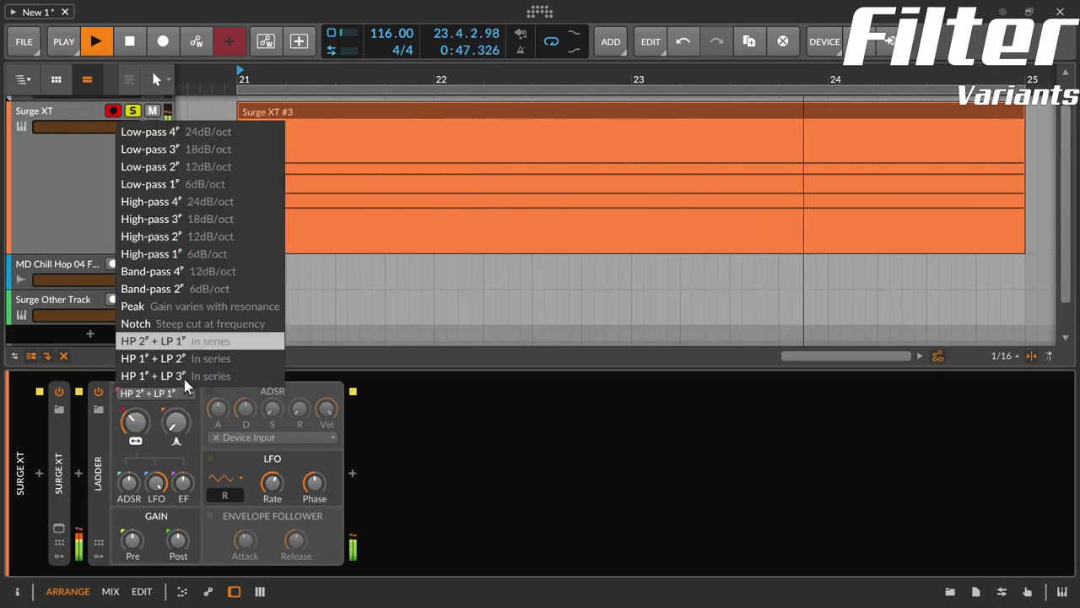
{"action": "left_click", "coordinate": [254, 362]}
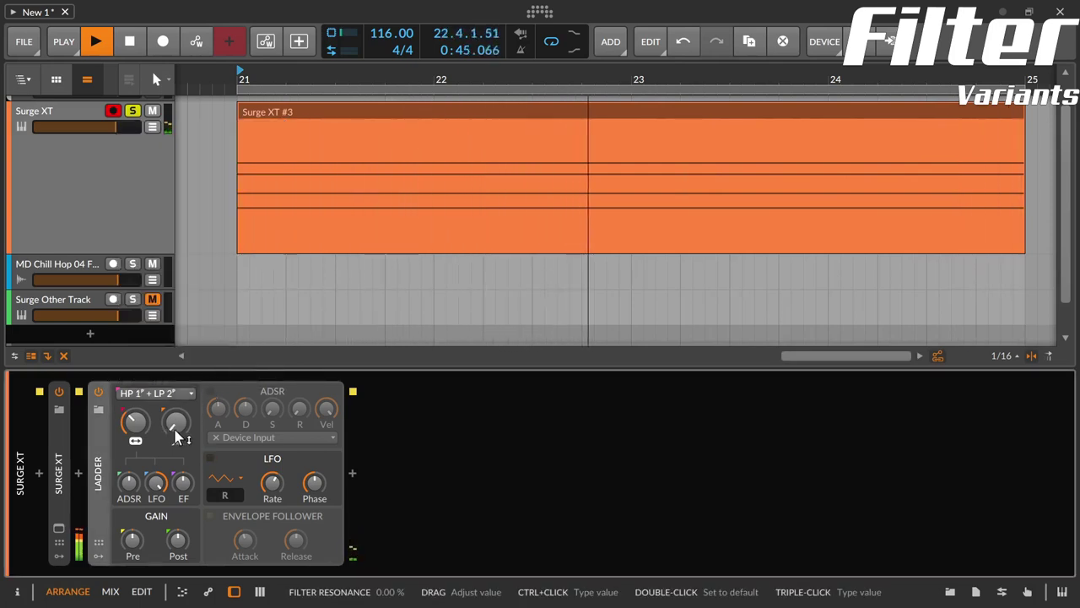
{"action": "left_click_drag", "start_coordinate": [177, 435], "coordinate": [177, 395]}
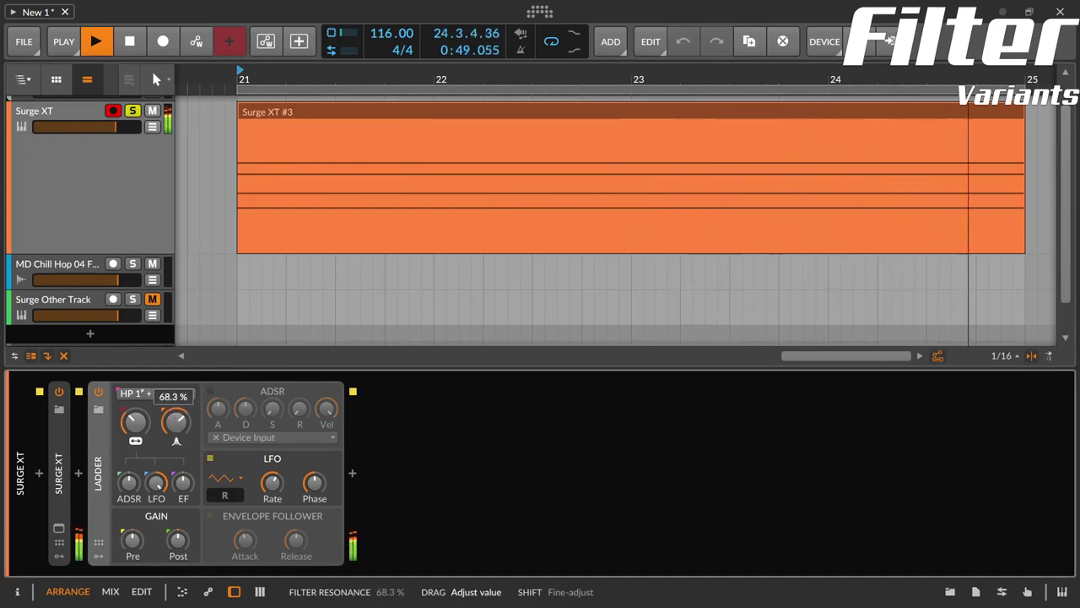
{"action": "left_click_drag", "start_coordinate": [138, 433], "coordinate": [138, 457]}
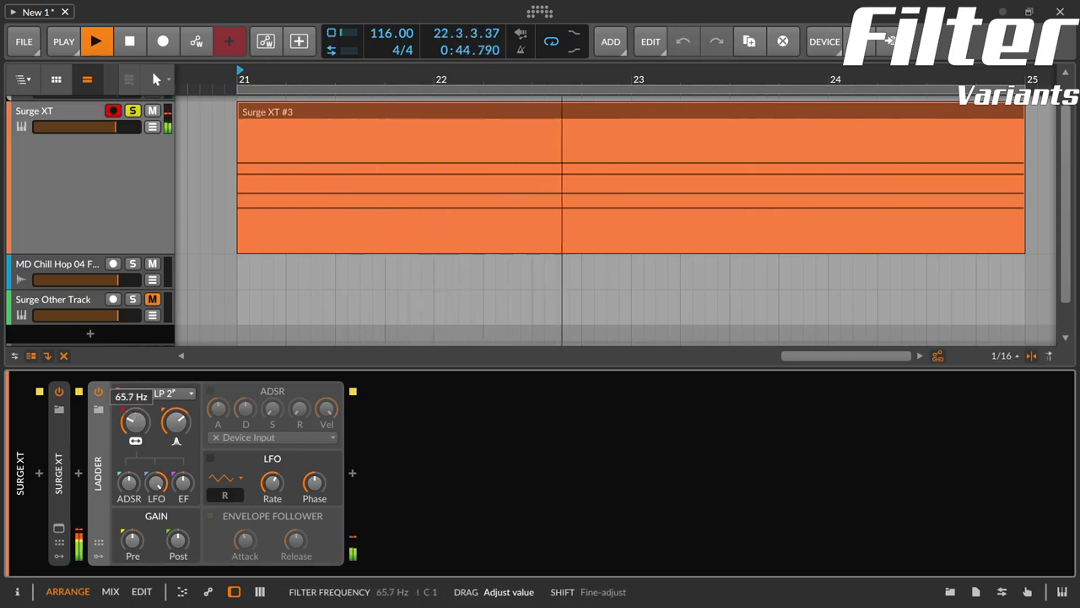
{"action": "left_click_drag", "start_coordinate": [180, 422], "coordinate": [180, 508]}
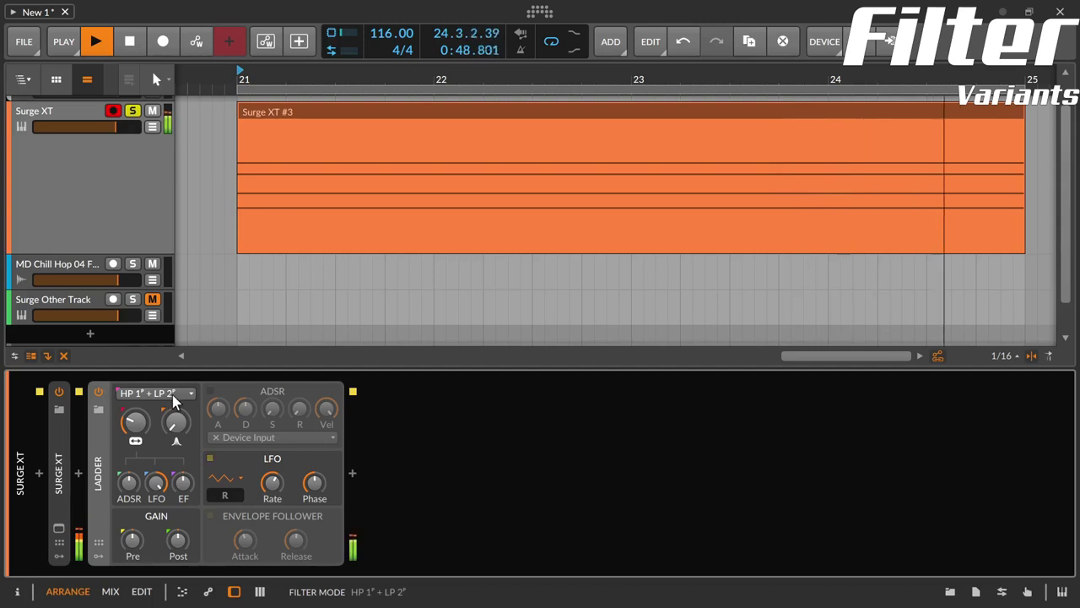
- Switch to the HP 1 + LP 3 in-series mode and sweep the cutoff frequency to about 252 Hz
{"action": "left_click", "coordinate": [181, 397]}
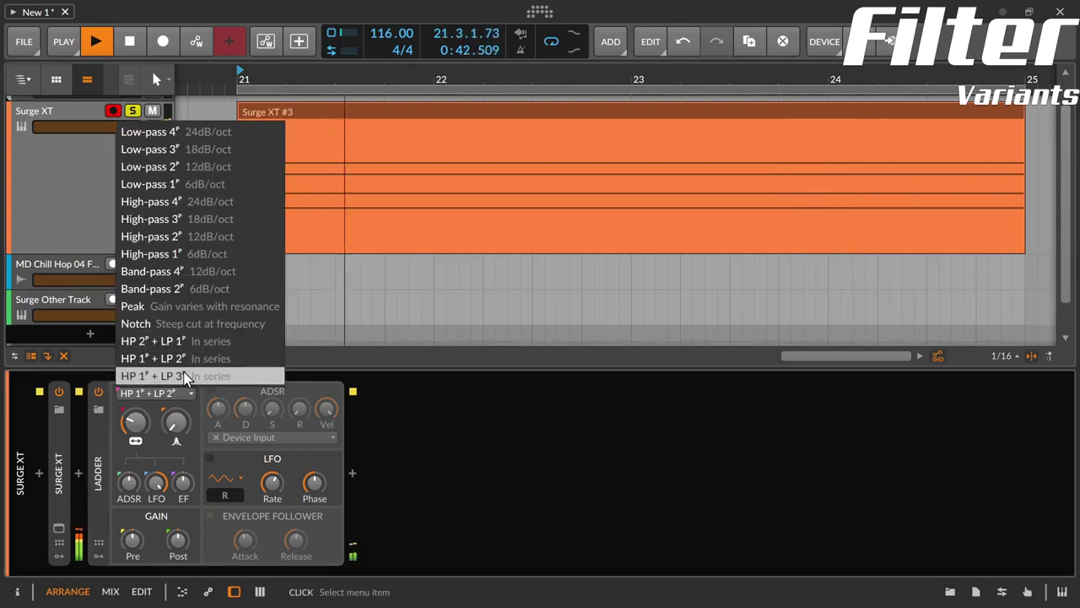
{"action": "left_click", "coordinate": [183, 377]}
{"action": "mouse_move", "coordinate": [145, 435]}
{"action": "left_mouse_down"}
{"action": "mouse_move", "coordinate": [145, 396]}
{"action": "mouse_move", "coordinate": [141, 427]}
{"action": "left_mouse_up"}
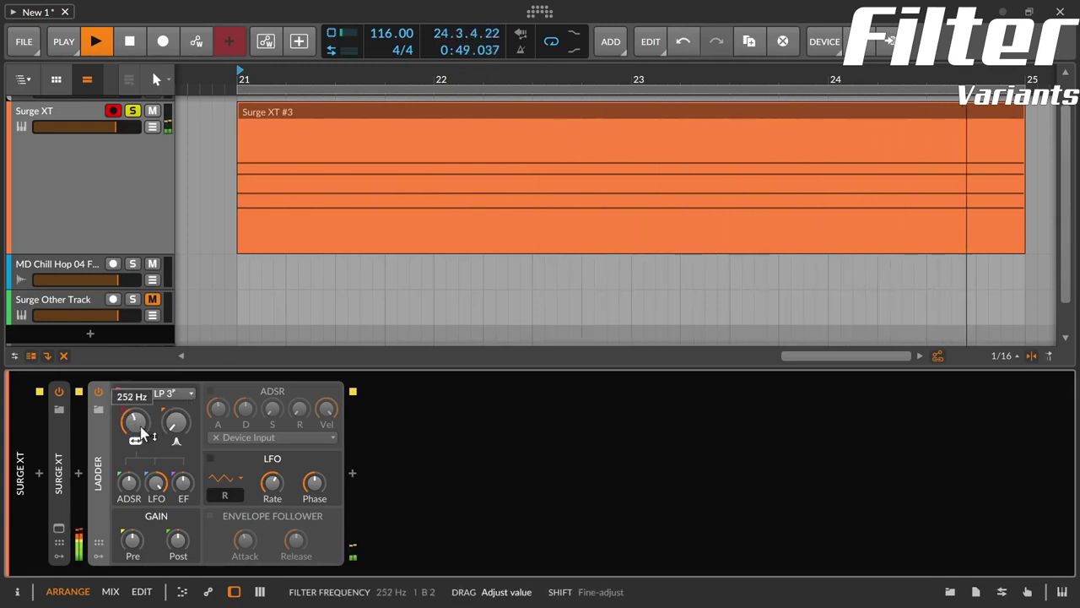
- Compare the in-series modes by switching back to HP 1 + LP 2 and then to HP 2 + LP 1
{"action": "left_click", "coordinate": [190, 395]}
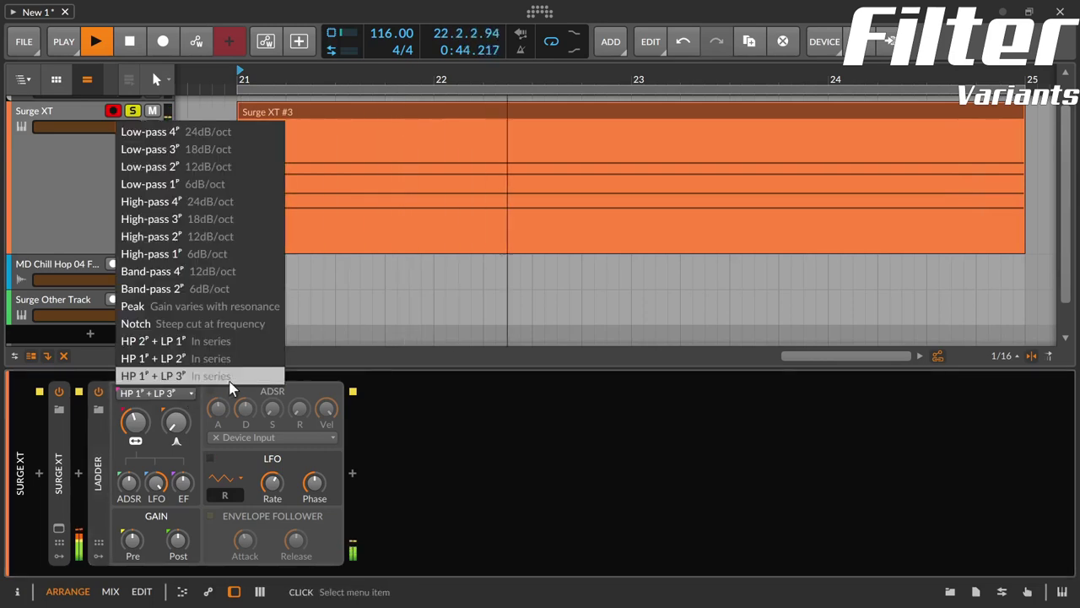
{"action": "left_click", "coordinate": [231, 358]}
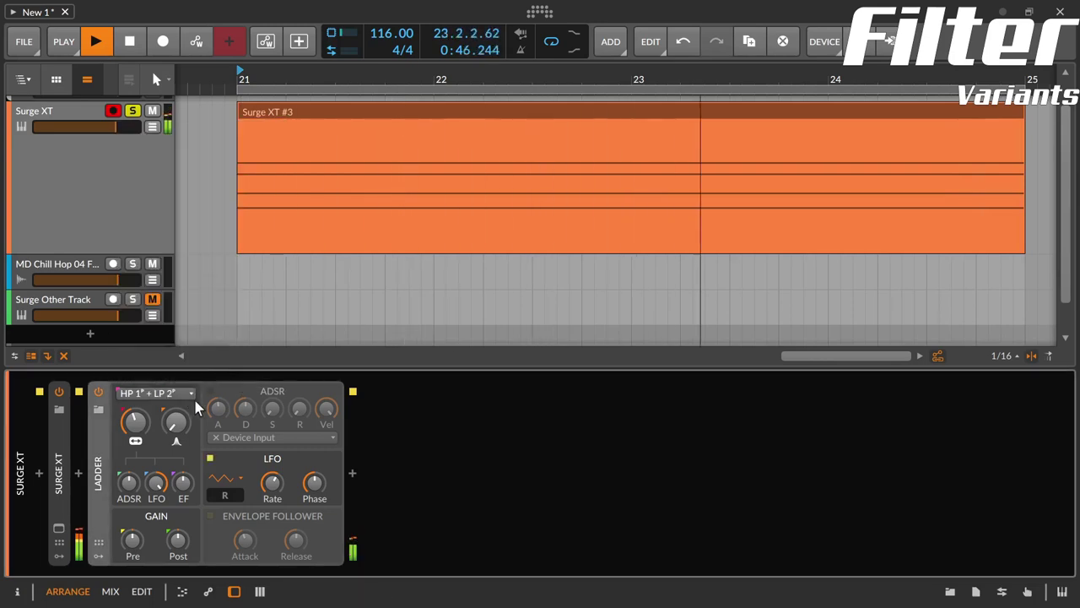
{"action": "left_click", "coordinate": [187, 395]}
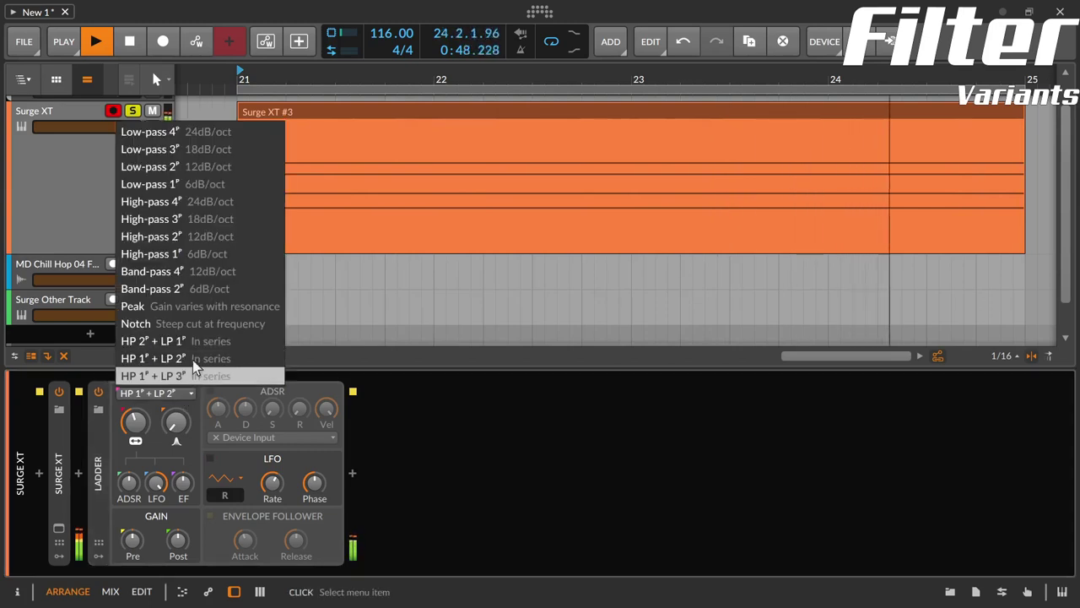
{"action": "left_click", "coordinate": [264, 342]}
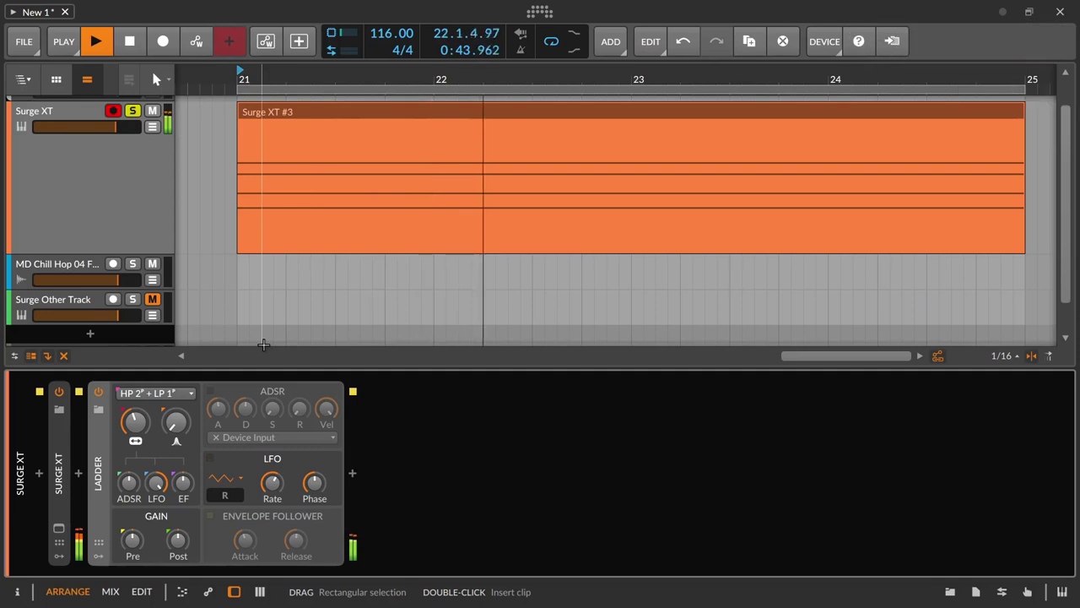